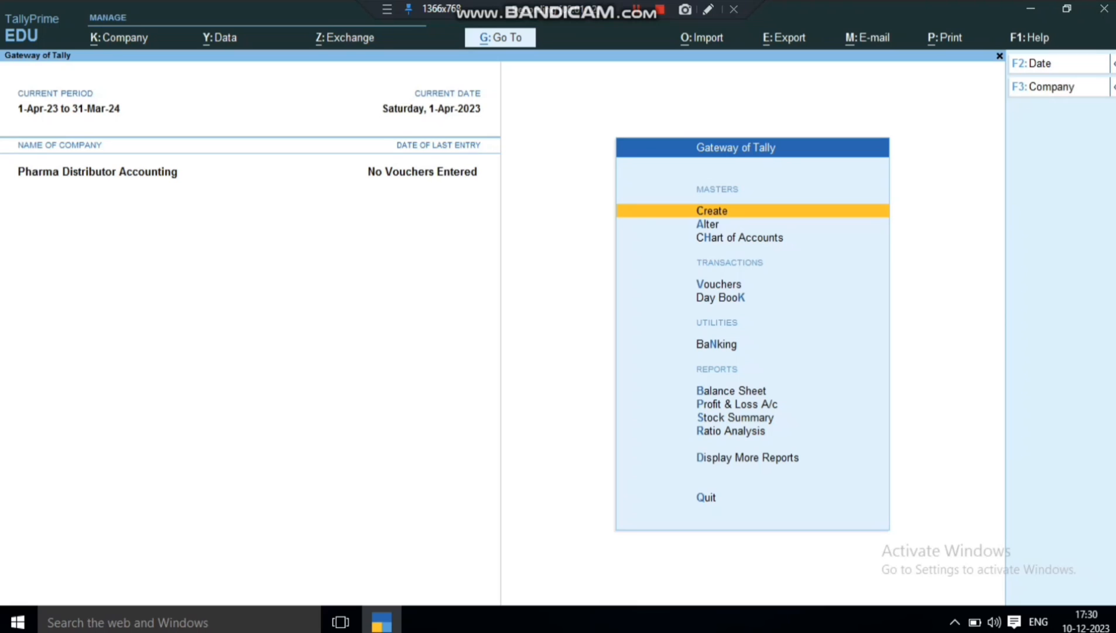
# Open the company features and go through the accounting, inventory and batch settings up to the GST option.
pyautogui.press('F11')
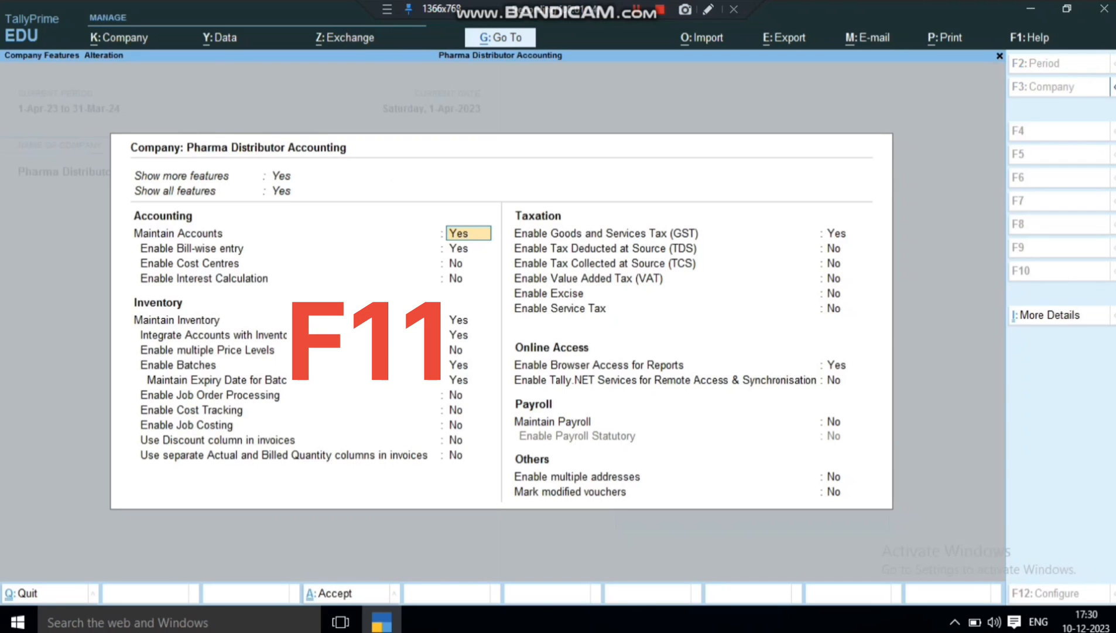
pyautogui.press('Down')
pyautogui.press('Down')
pyautogui.press('Down')
pyautogui.press('Down')
pyautogui.press('Down')
pyautogui.press('Down')
pyautogui.press('Down')
pyautogui.press('Down')
pyautogui.press('Down')
pyautogui.press('Down')
pyautogui.press('Down')
pyautogui.press('Down')
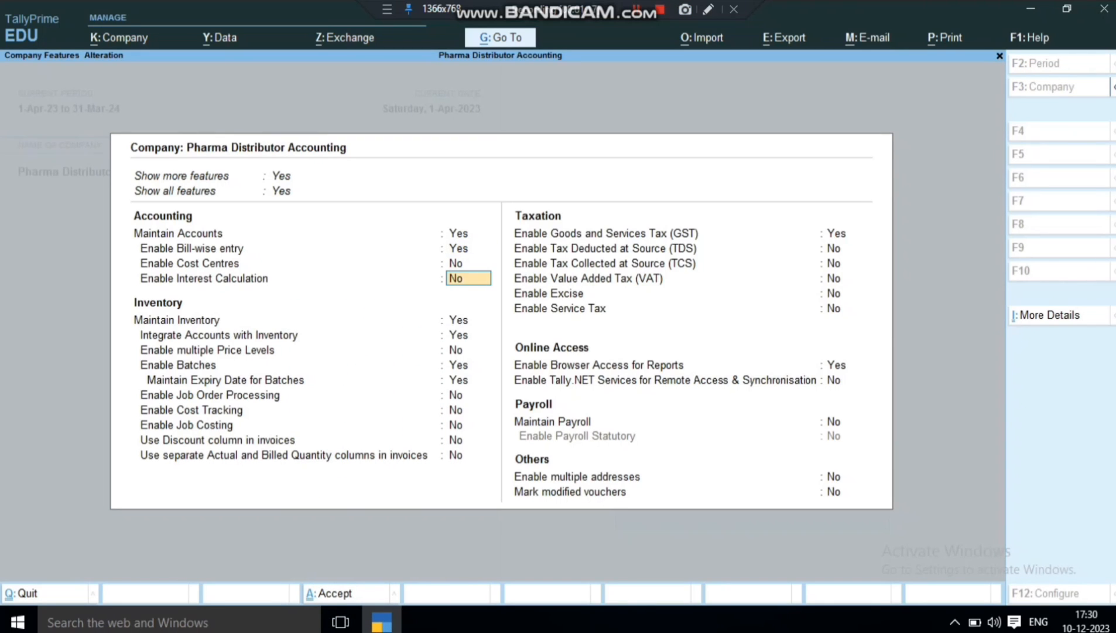
pyautogui.press('Down')
pyautogui.press('Down')
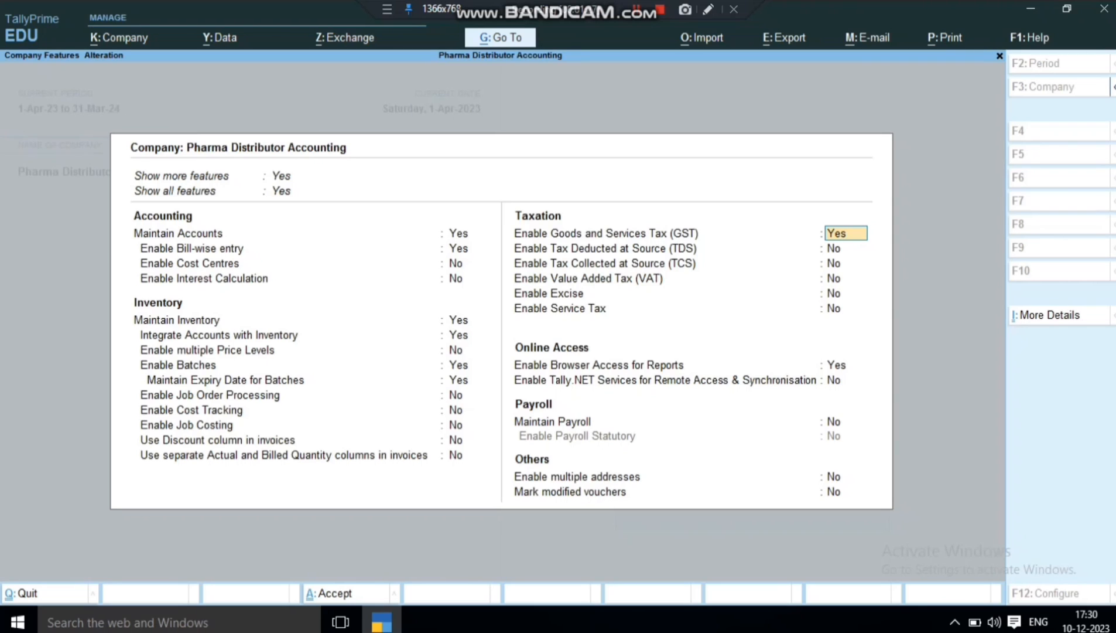
# Review the company's GST details, including state, registration type and GSTIN, and accept both the GST details and company features.
pyautogui.press('Return')
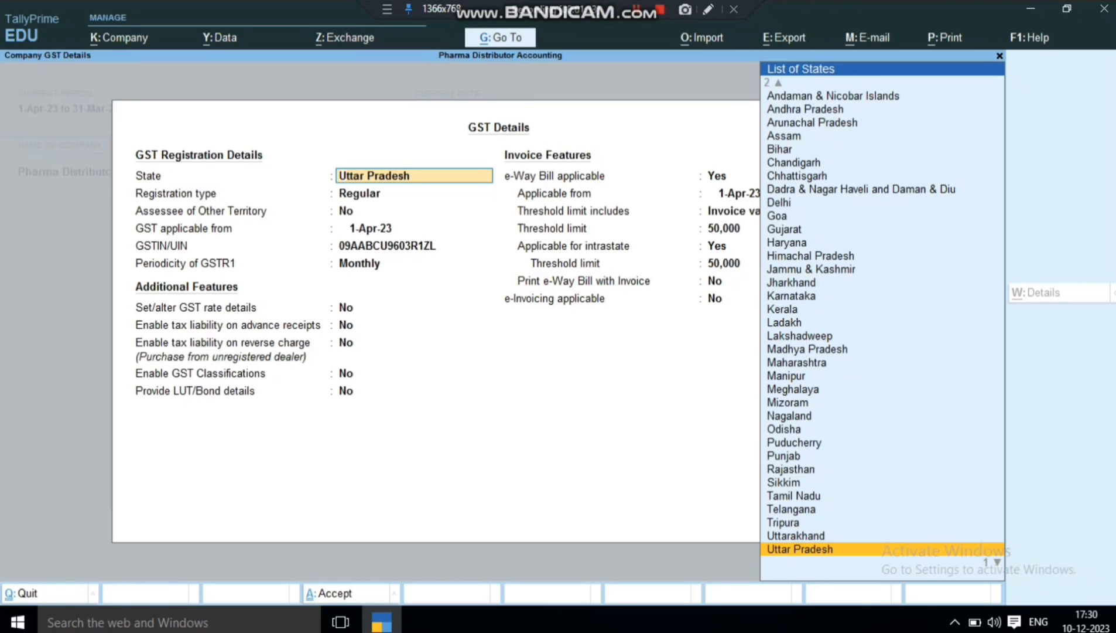
pyautogui.press('Return')
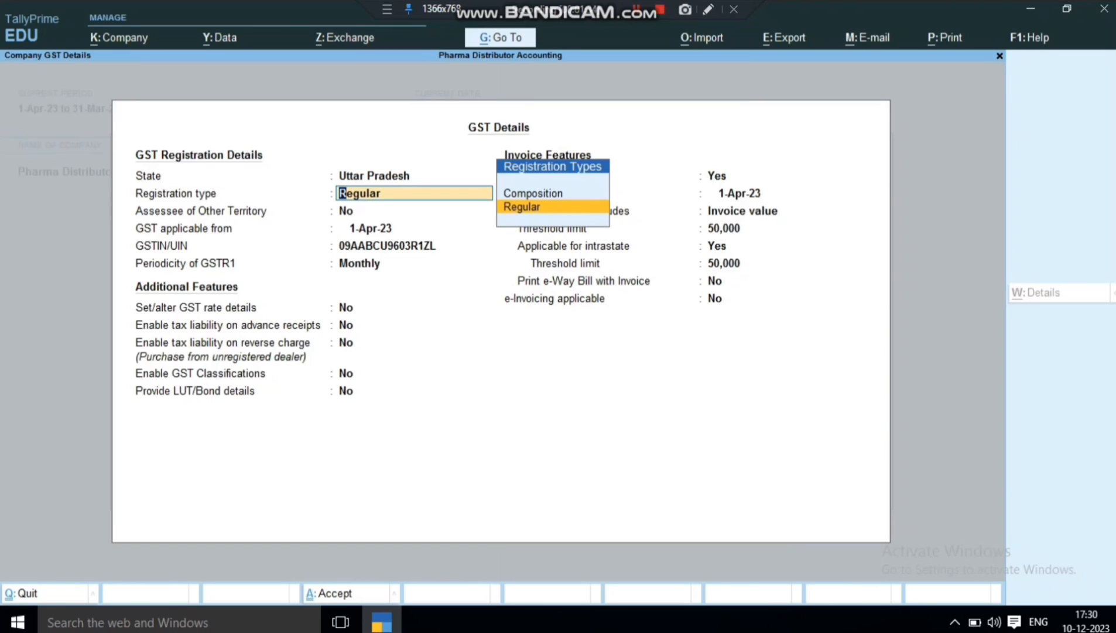
pyautogui.press('Return')
pyautogui.press('Return')
pyautogui.press('Return')
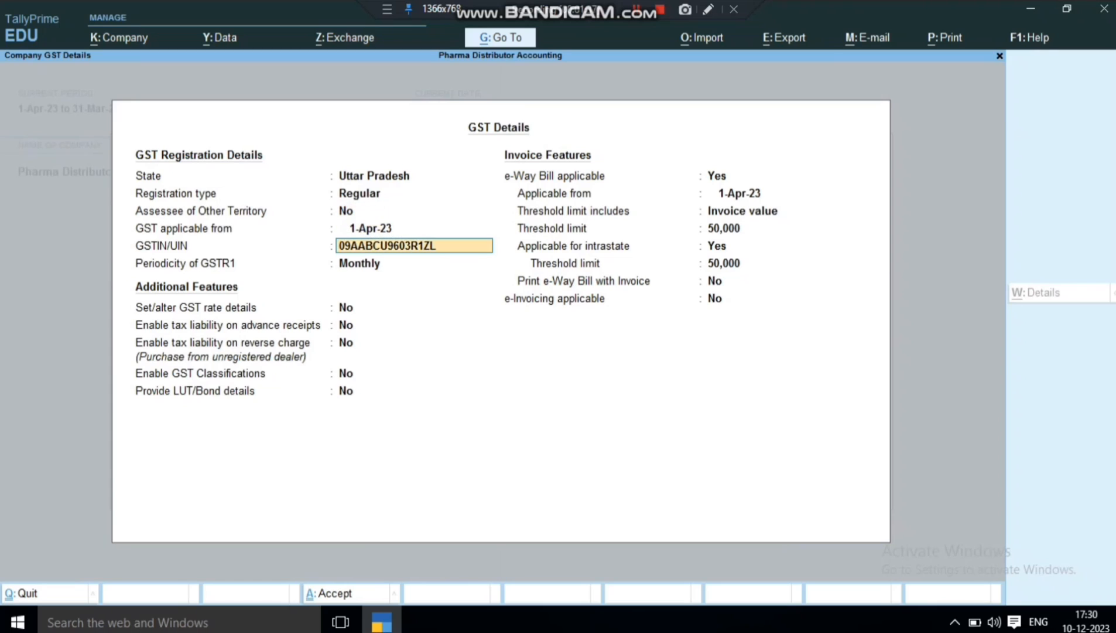
pyautogui.press('Return')
pyautogui.press('Return')
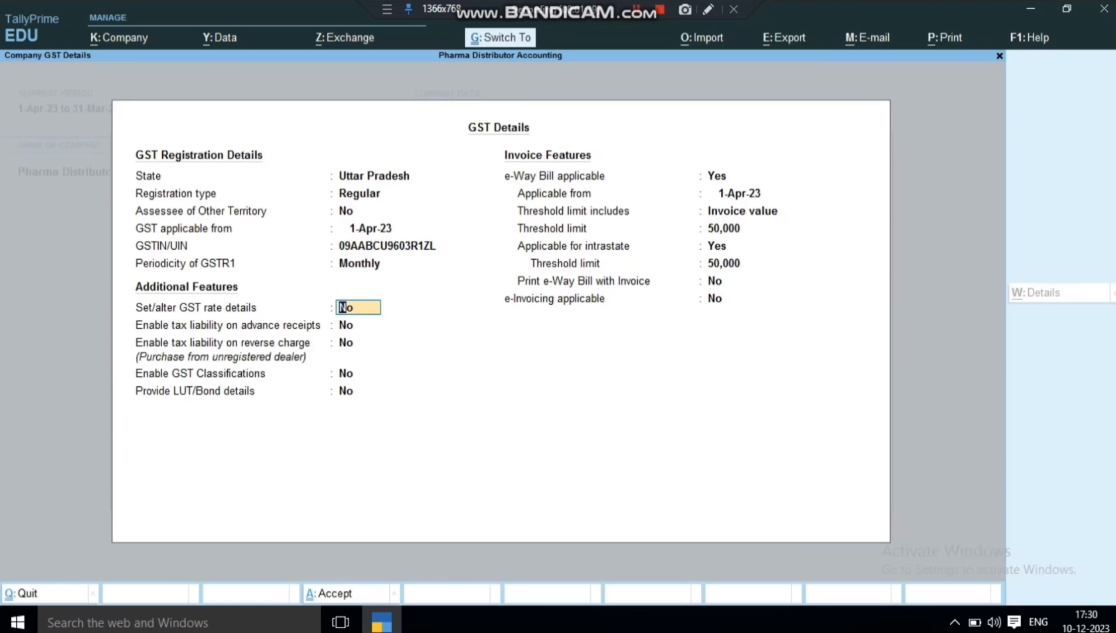
pyautogui.hotkey('ctrl', 'a')
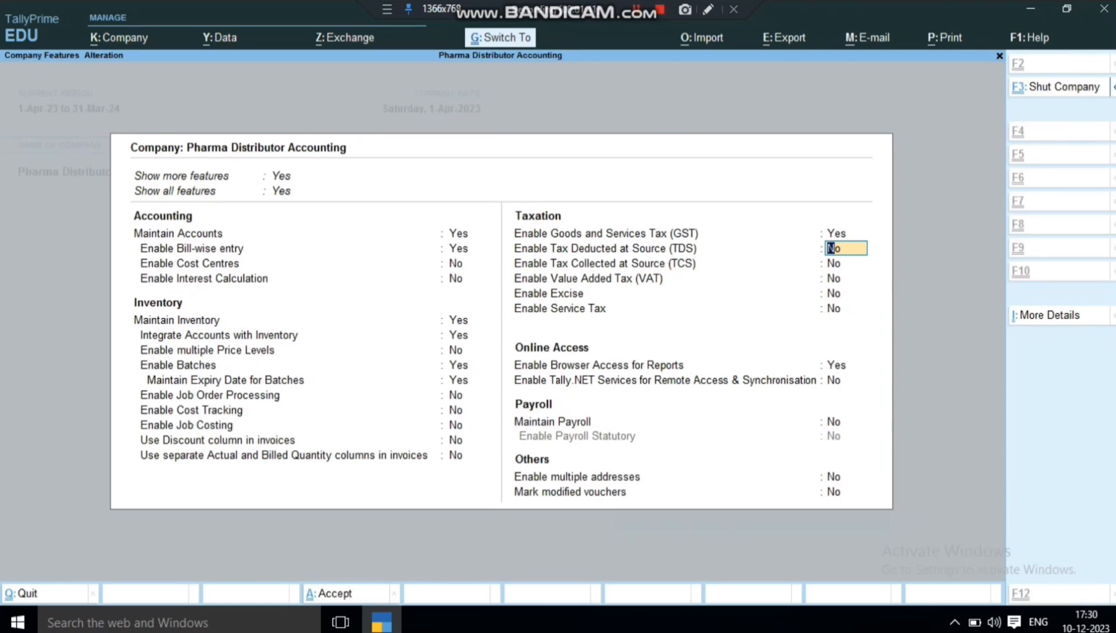
pyautogui.hotkey('ctrl', 'a')
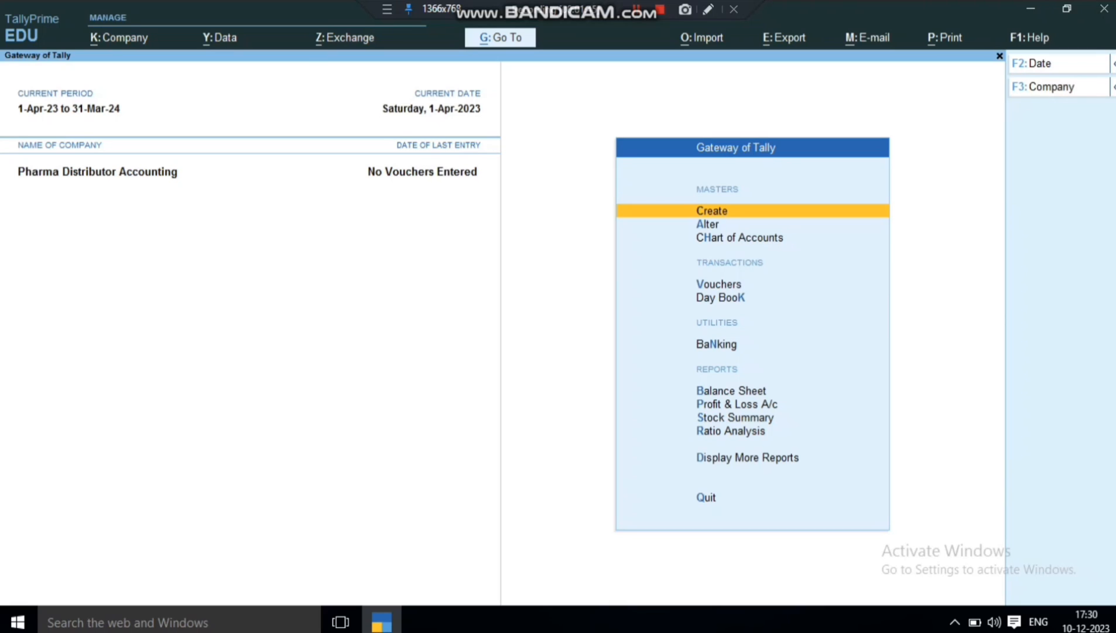
# Open the local debtor's ledger for alteration and review its group, state, tax registration details and opening balance.
pyautogui.press('Down')
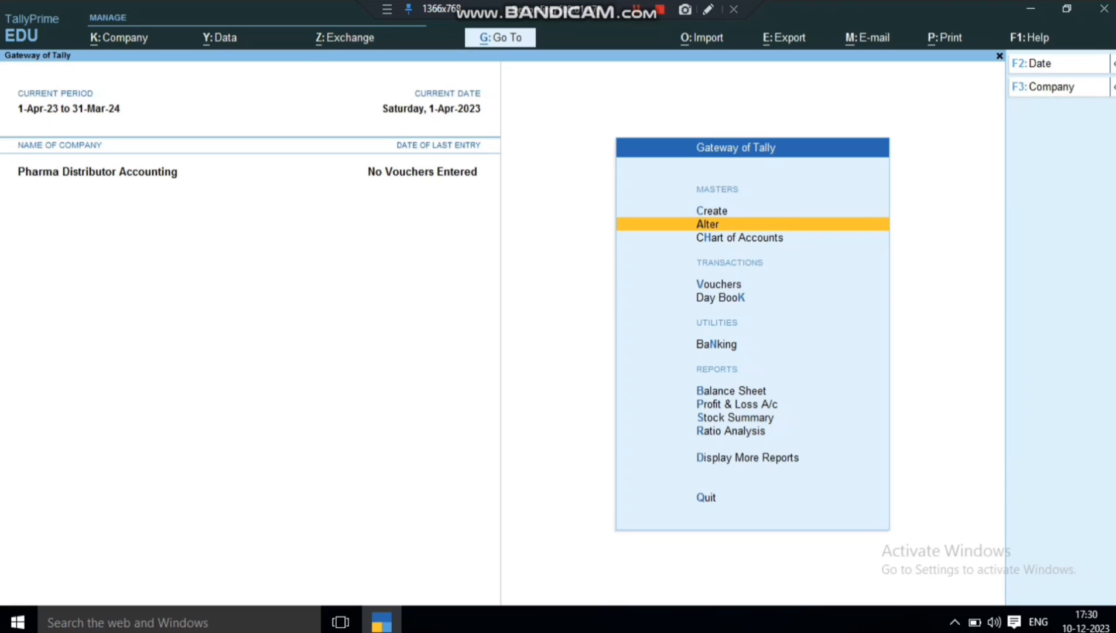
pyautogui.press('Return')
pyautogui.press('Return')
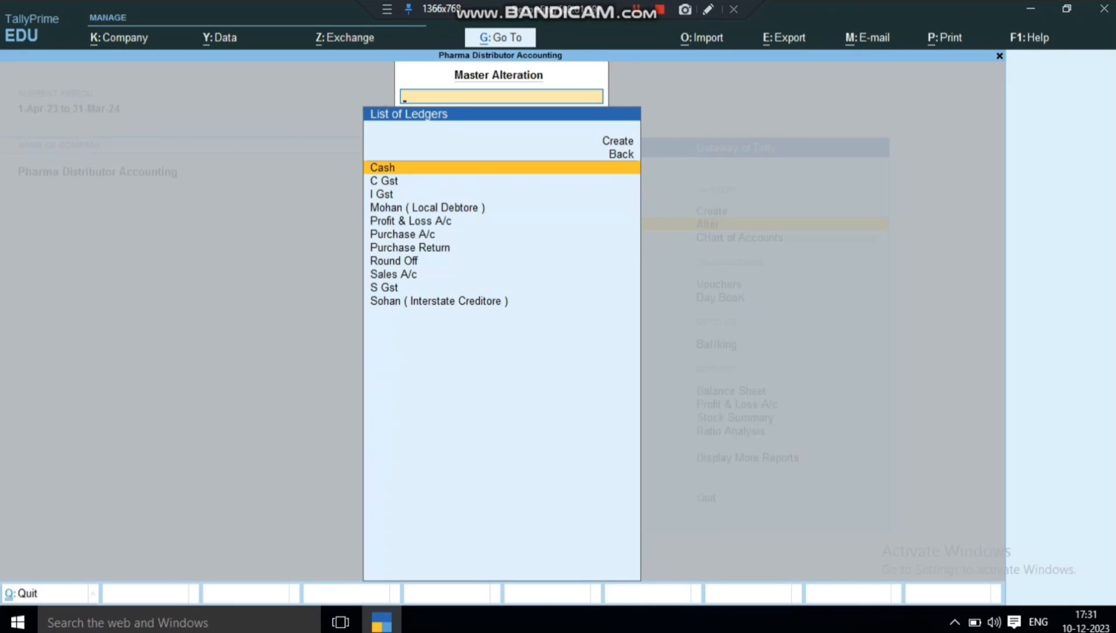
pyautogui.press('Down')
pyautogui.press('Down')
pyautogui.press('Down')
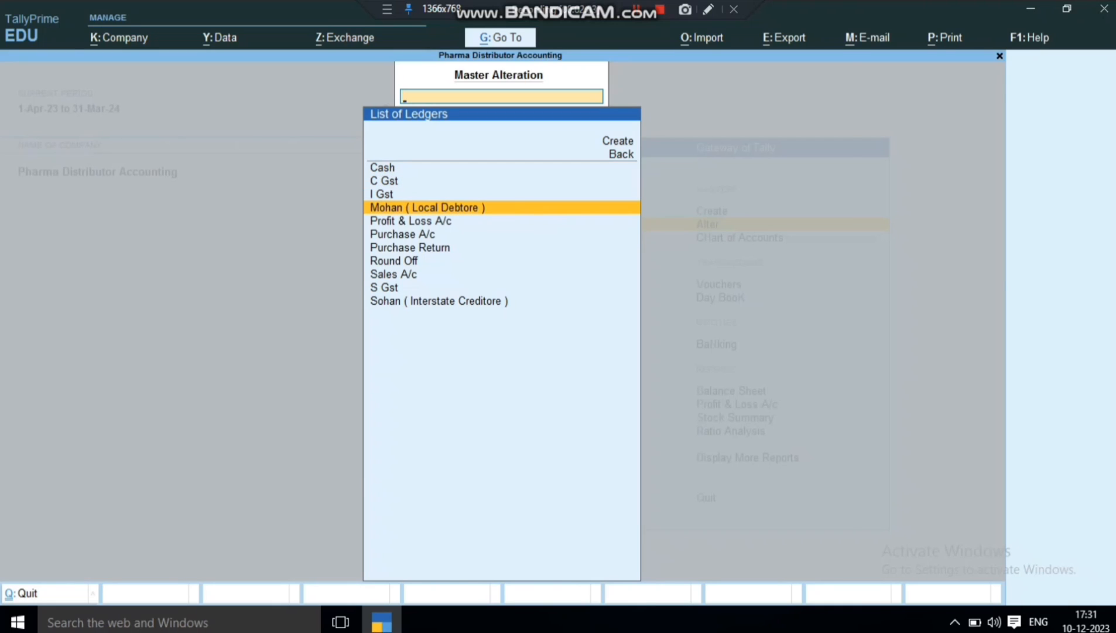
pyautogui.press('Return')
pyautogui.press('Return')
pyautogui.press('Return')
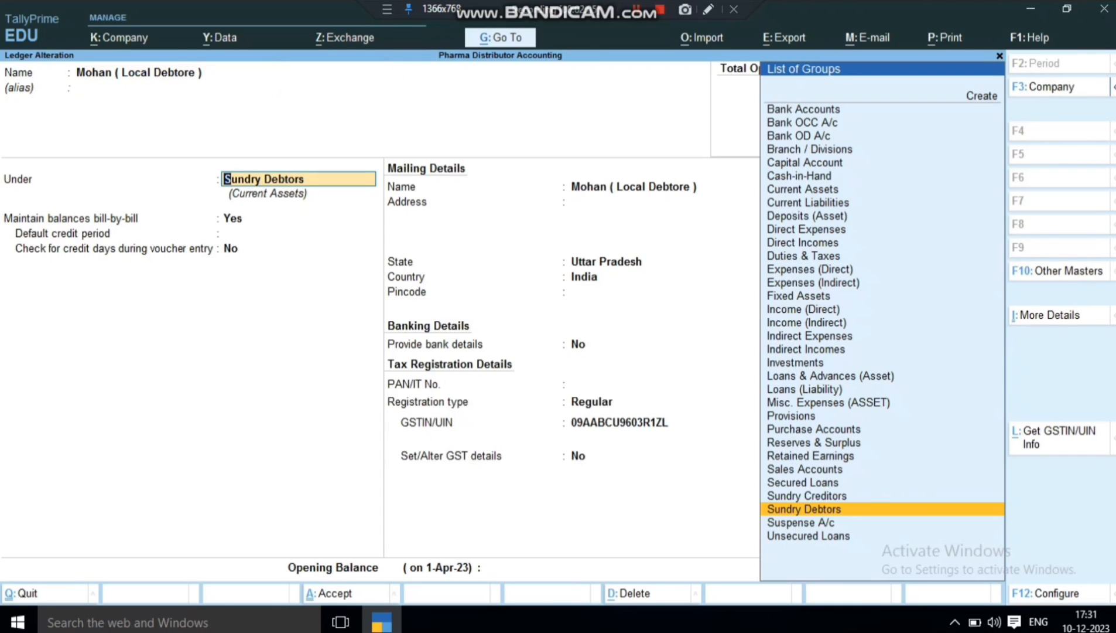
pyautogui.press('Return')
pyautogui.press('Return')
pyautogui.press('Return')
pyautogui.press('Return')
pyautogui.press('Return')
pyautogui.press('Return')
pyautogui.press('Return')
pyautogui.press('Return')
pyautogui.press('Return')
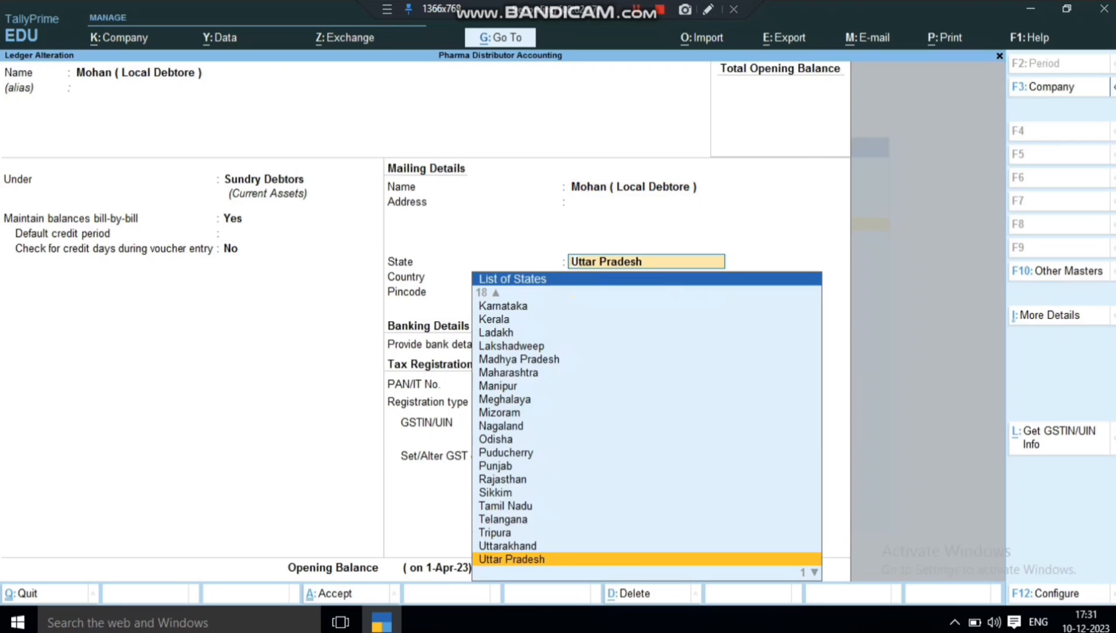
pyautogui.press('Return')
pyautogui.press('Return')
pyautogui.press('Return')
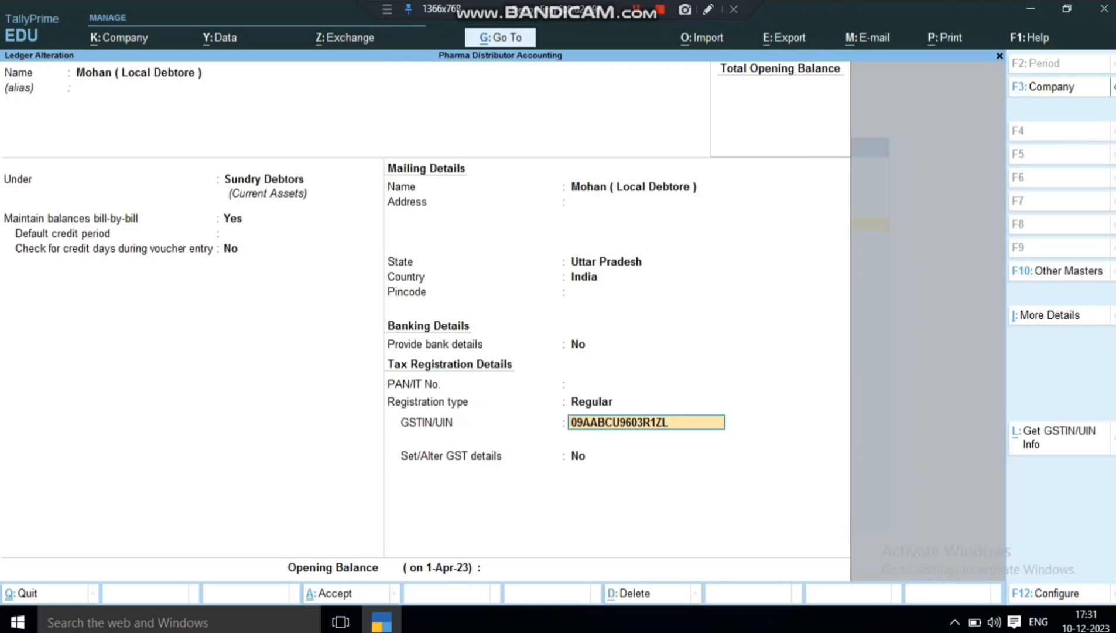
pyautogui.press('Return')
pyautogui.press('Return')
pyautogui.press('Return')
pyautogui.press('Return')
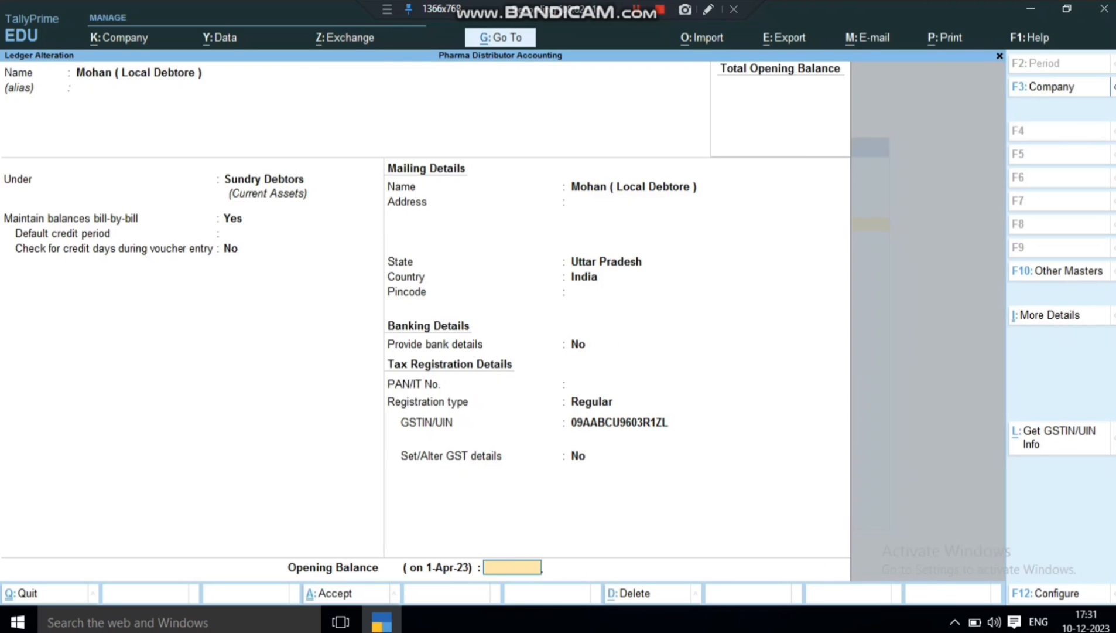
# Open the interstate creditor's ledger for alteration and review its group, state and tax registration details.
pyautogui.press('Down')
pyautogui.press('Down')
pyautogui.press('Down')
pyautogui.press('Down')
pyautogui.press('Down')
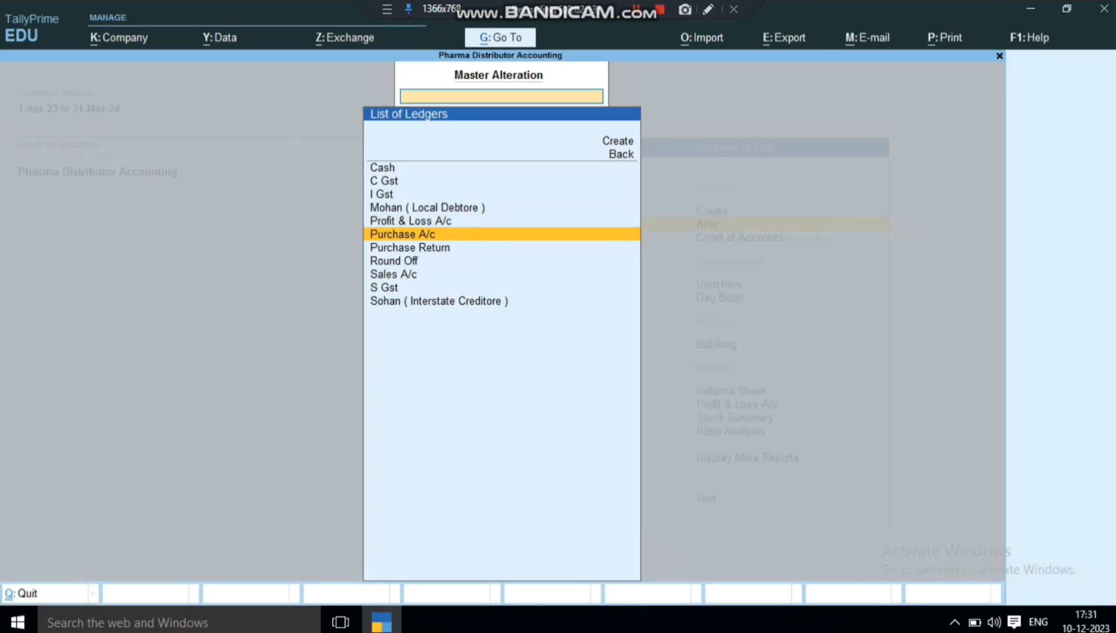
pyautogui.press('Down')
pyautogui.press('Down')
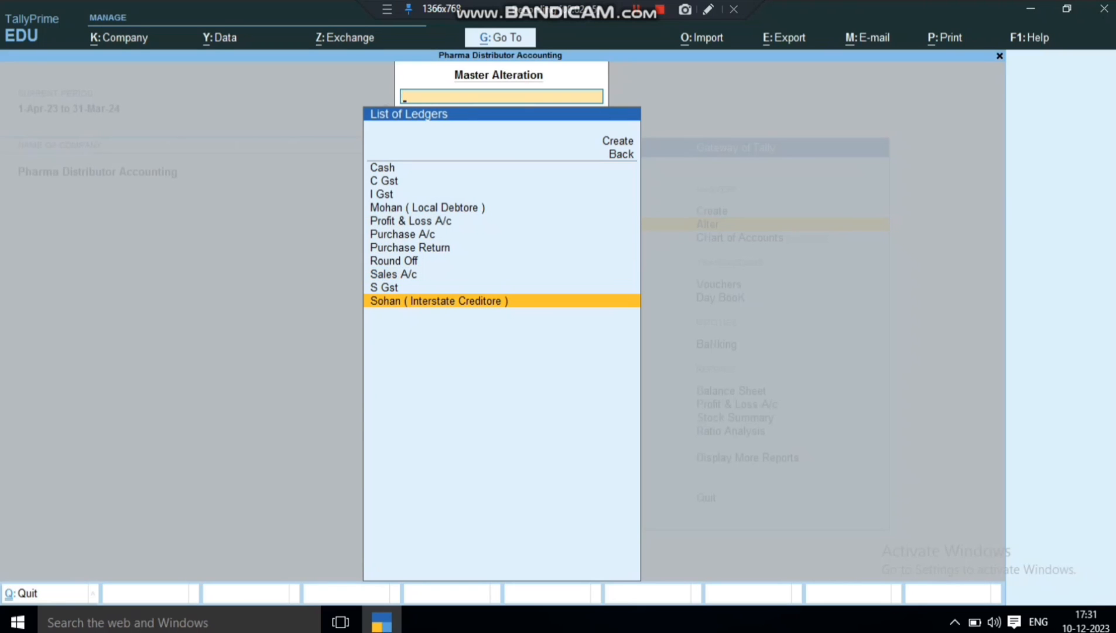
pyautogui.press('Return')
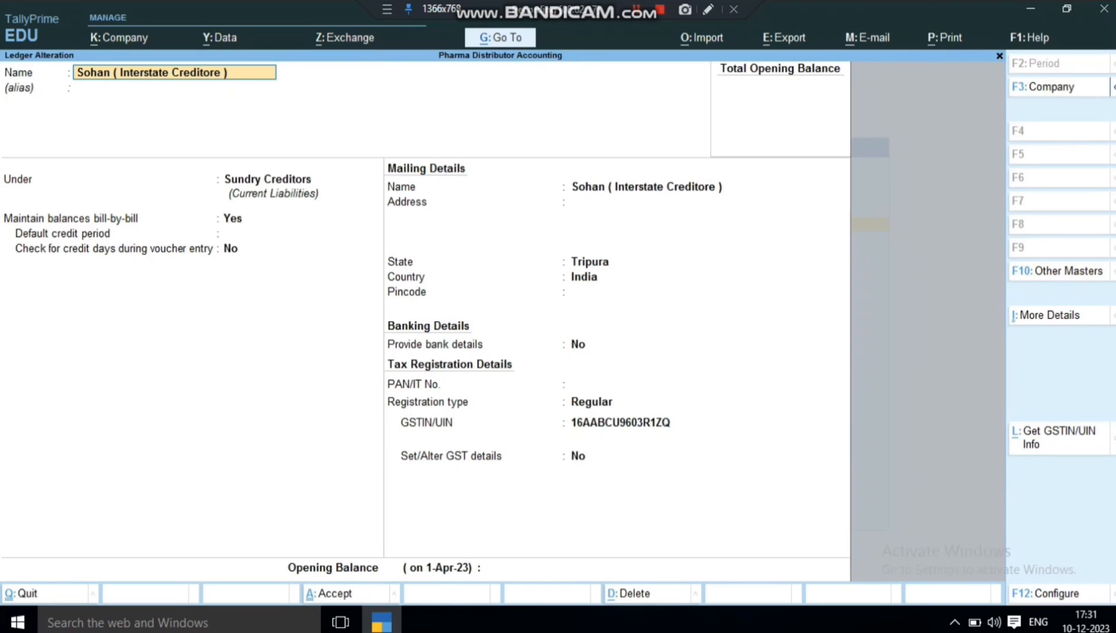
pyautogui.press('Return')
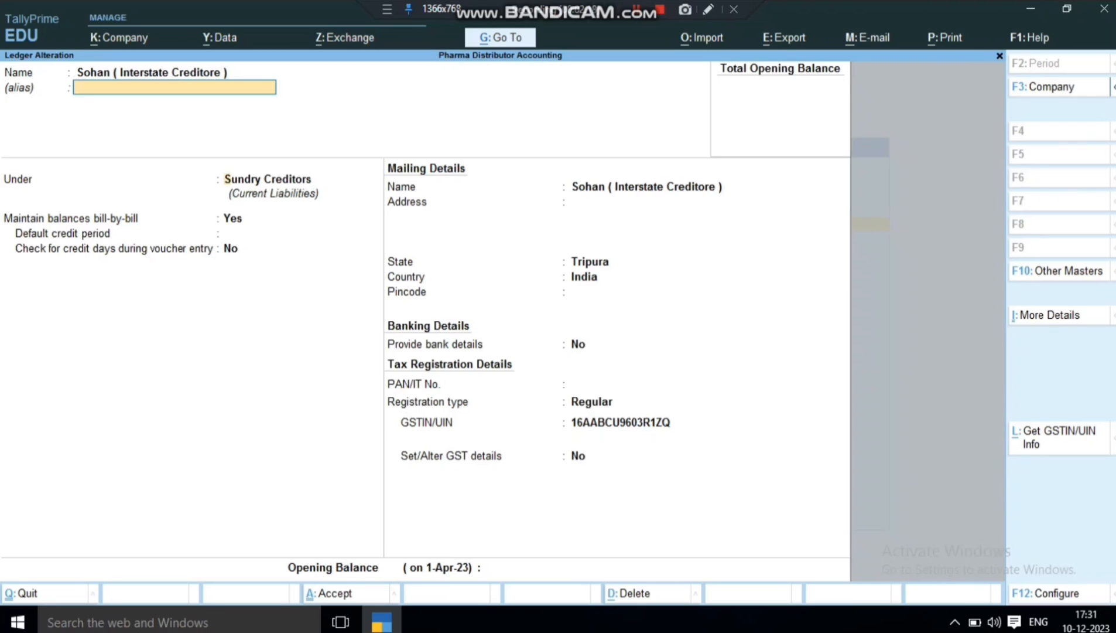
pyautogui.press('Return')
pyautogui.press('Return')
pyautogui.press('Return')
pyautogui.press('Return')
pyautogui.press('Return')
pyautogui.press('Return')
pyautogui.press('Return')
pyautogui.press('Return')
pyautogui.press('Return')
pyautogui.press('Return')
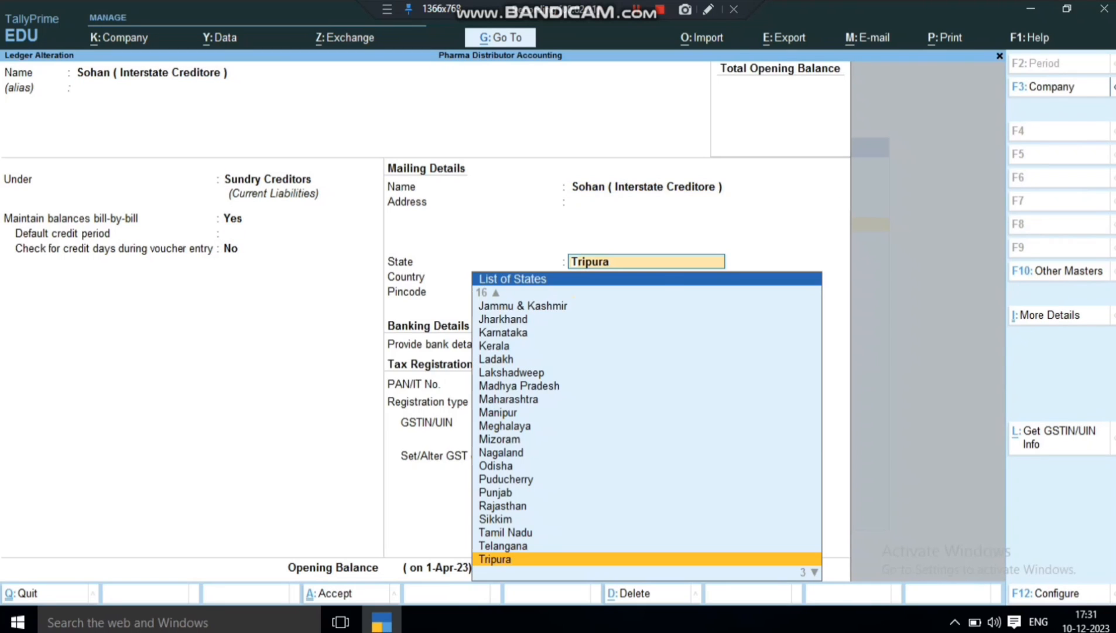
pyautogui.press('Return')
pyautogui.press('Return')
pyautogui.press('Return')
pyautogui.press('Return')
pyautogui.press('Return')
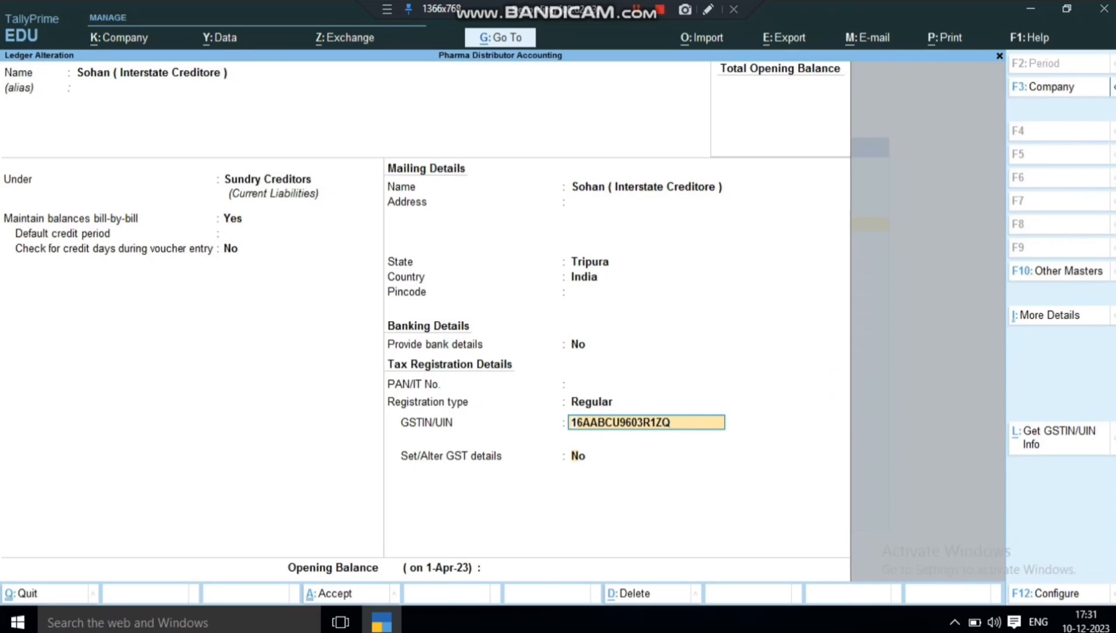
pyautogui.press('Return')
pyautogui.press('Return')
# Open the I Gst ledger for alteration, check its duty and tax type settings, and accept it.
pyautogui.press('Up')
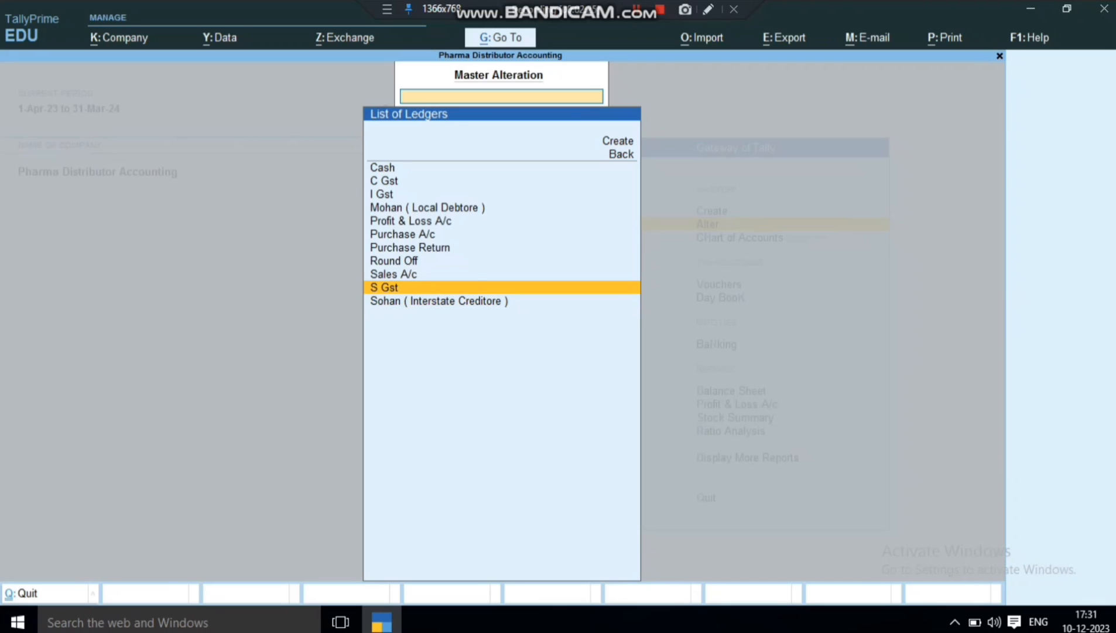
pyautogui.press('Up')
pyautogui.press('Up')
pyautogui.press('Up')
pyautogui.press('Up')
pyautogui.press('Up')
pyautogui.press('Up')
pyautogui.press('Up')
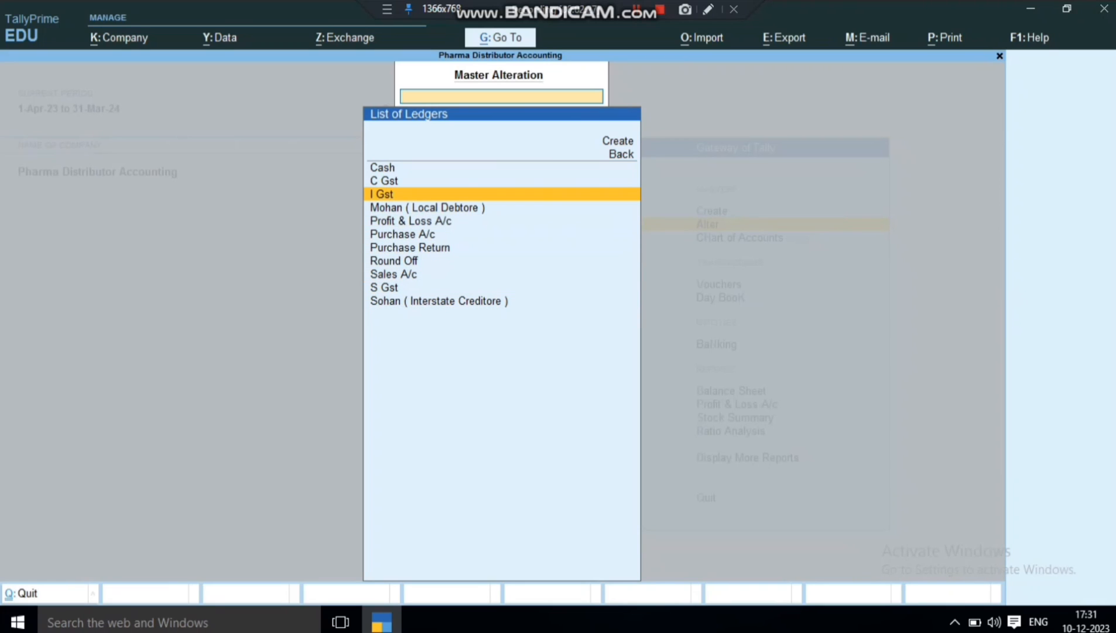
pyautogui.press('Return')
pyautogui.press('Return')
pyautogui.press('Return')
pyautogui.press('Return')
pyautogui.press('Return')
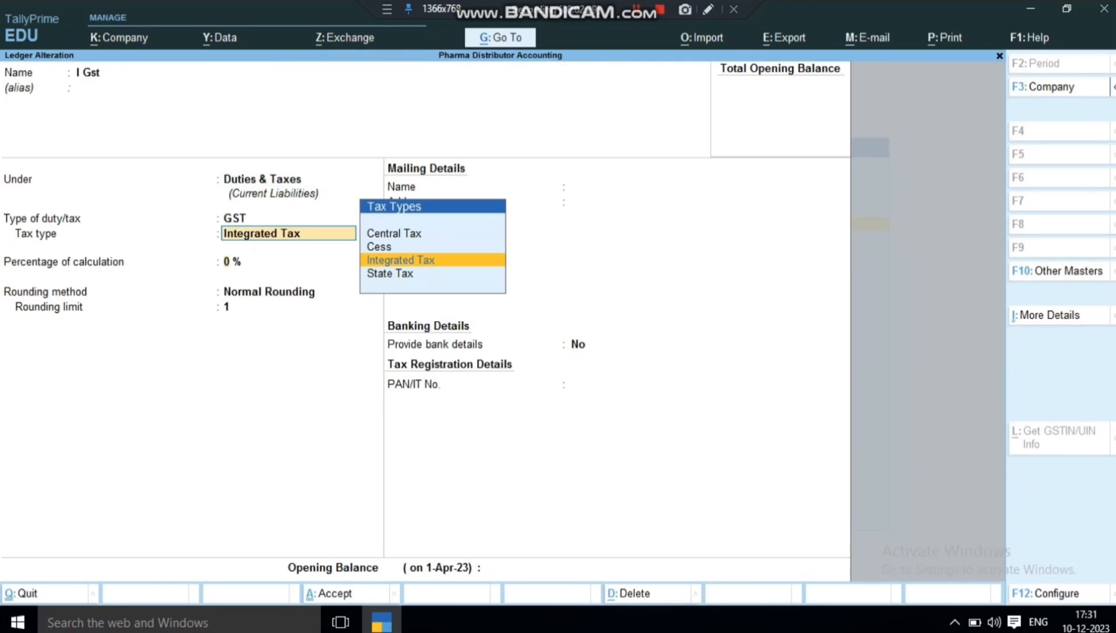
pyautogui.press('Return')
pyautogui.press('Return')
pyautogui.press('Return')
pyautogui.press('Return')
pyautogui.press('Return')
pyautogui.press('Return')
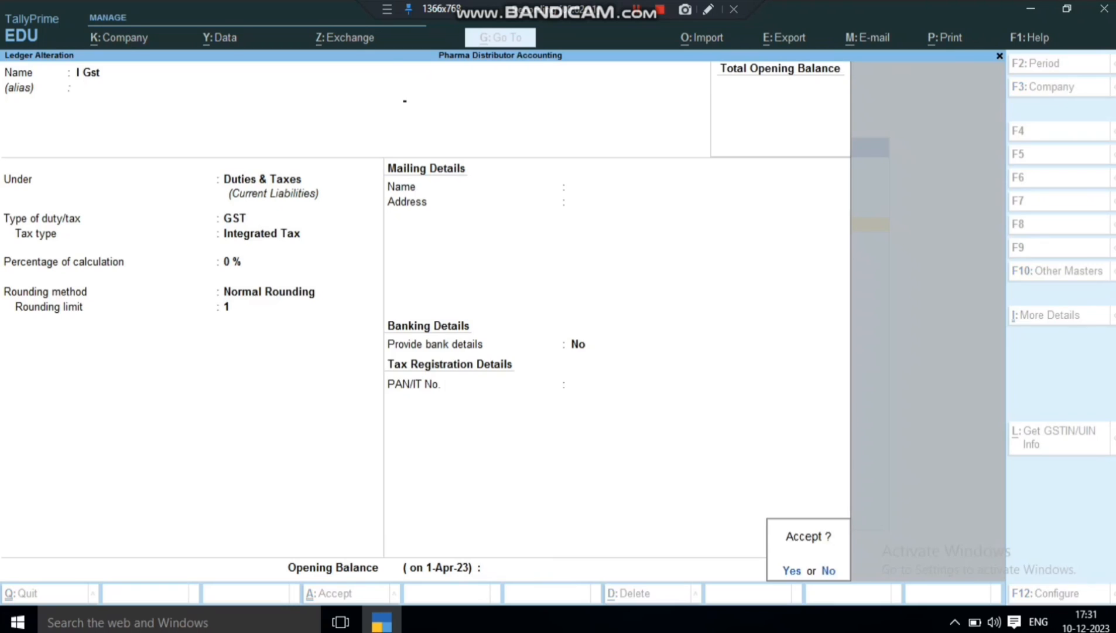
pyautogui.press('Return')
# Look through the remaining tax, sales and purchase ledgers in the alteration list and return to the Gateway of Tally.
pyautogui.press('Up')
pyautogui.press('Down')
pyautogui.press('Down')
pyautogui.press('Down')
pyautogui.press('Down')
pyautogui.press('Down')
pyautogui.press('Down')
pyautogui.press('Down')
pyautogui.press('Down')
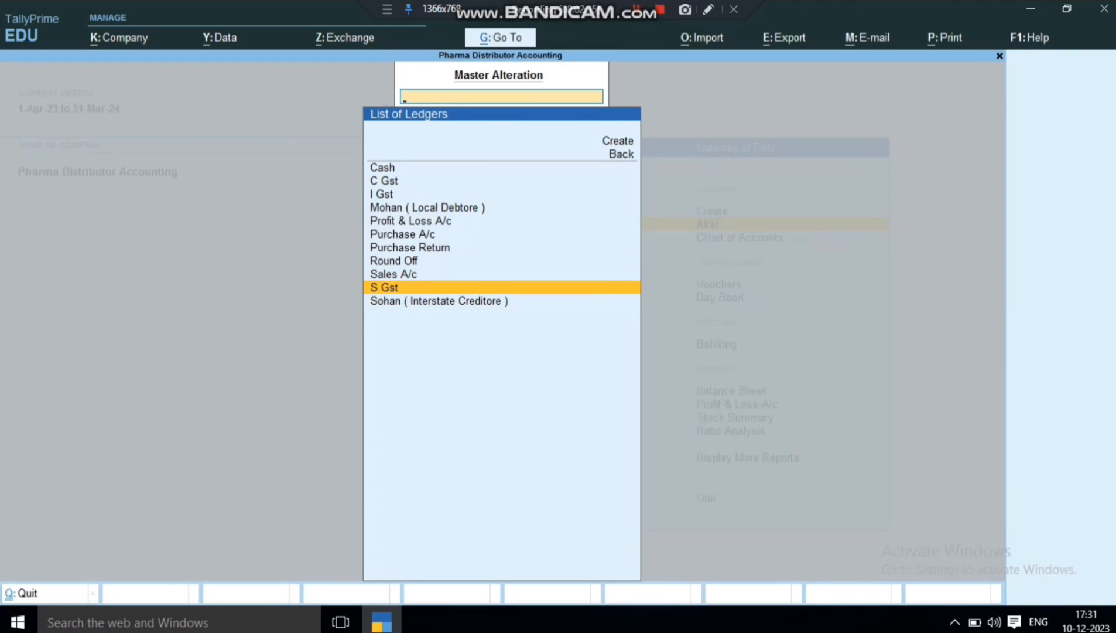
pyautogui.press('Up')
pyautogui.press('Up')
pyautogui.press('Up')
pyautogui.press('Up')
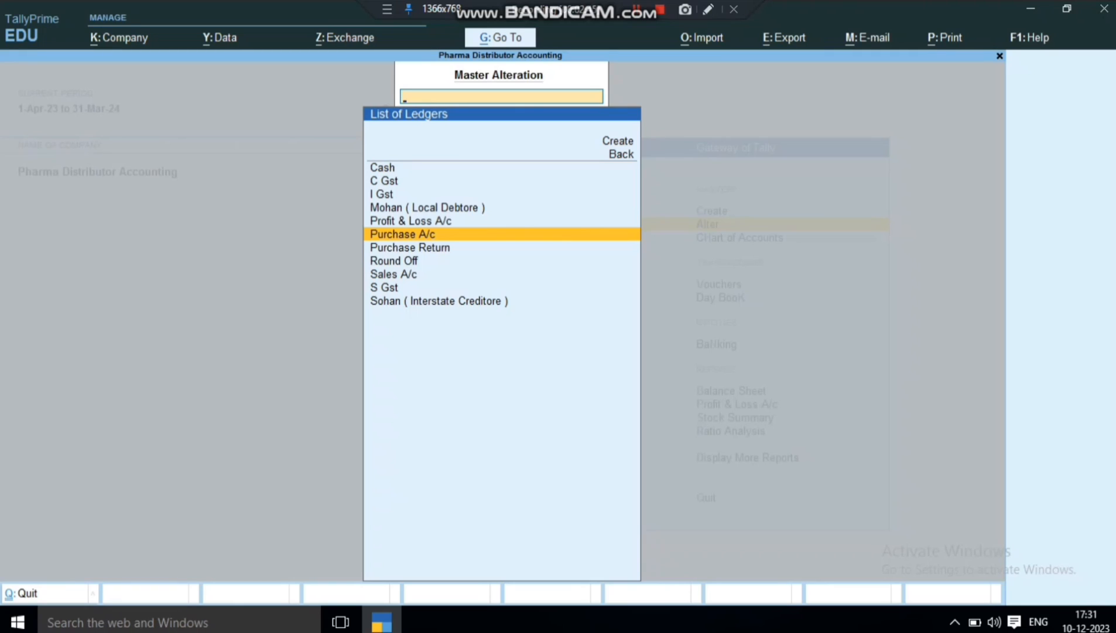
pyautogui.press('Escape')
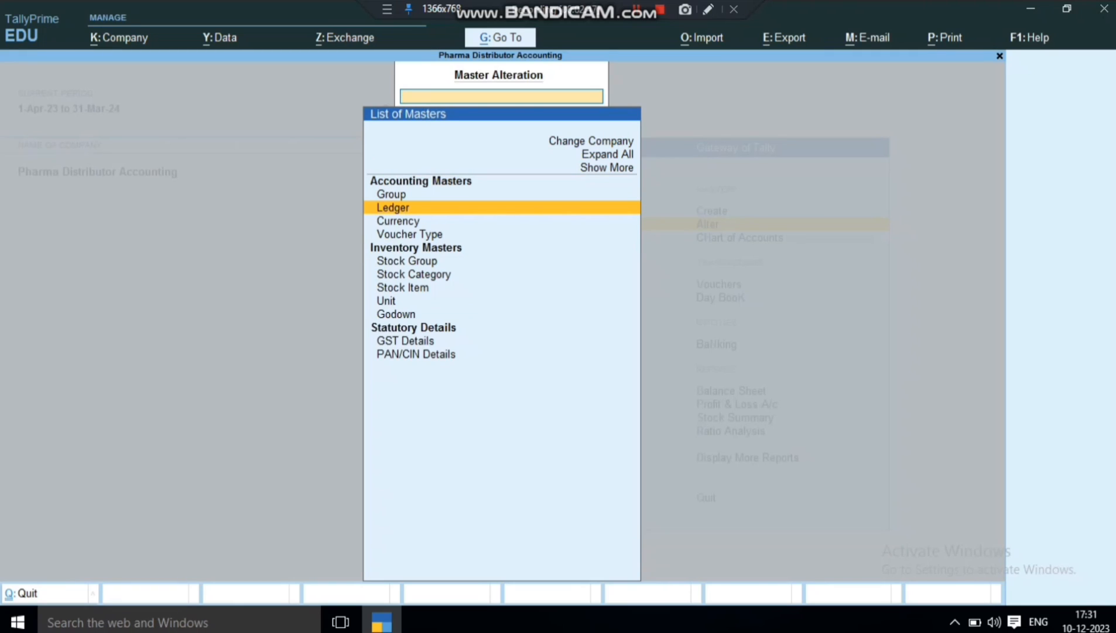
pyautogui.press('Escape')
pyautogui.press('Escape')
pyautogui.press('n')
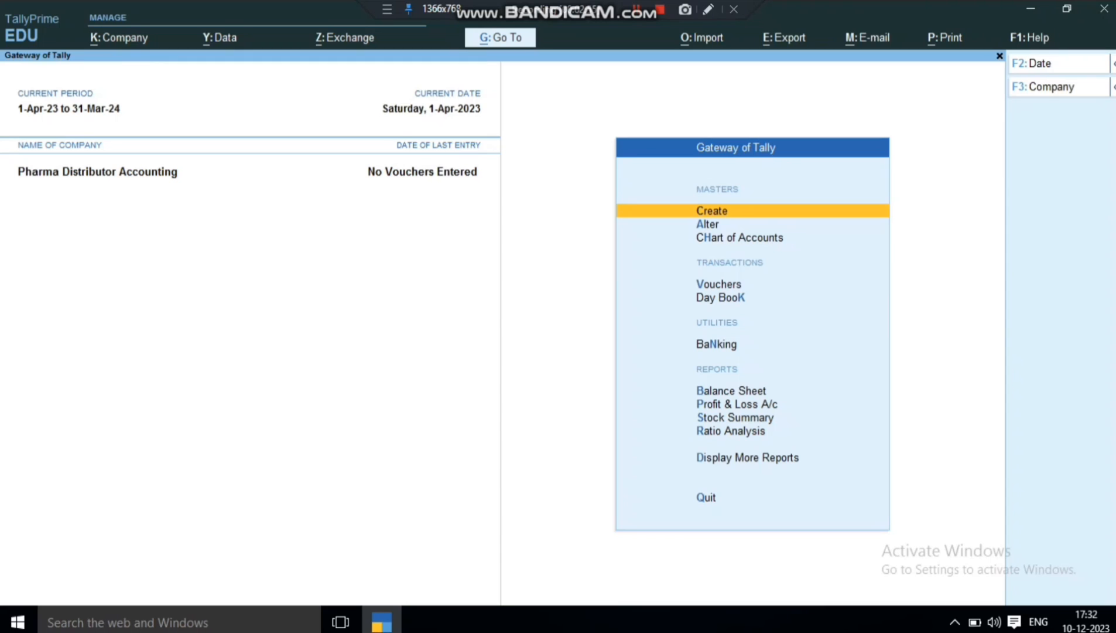
# Open the list of existing units from the inventory masters for alteration.
pyautogui.press('Down')
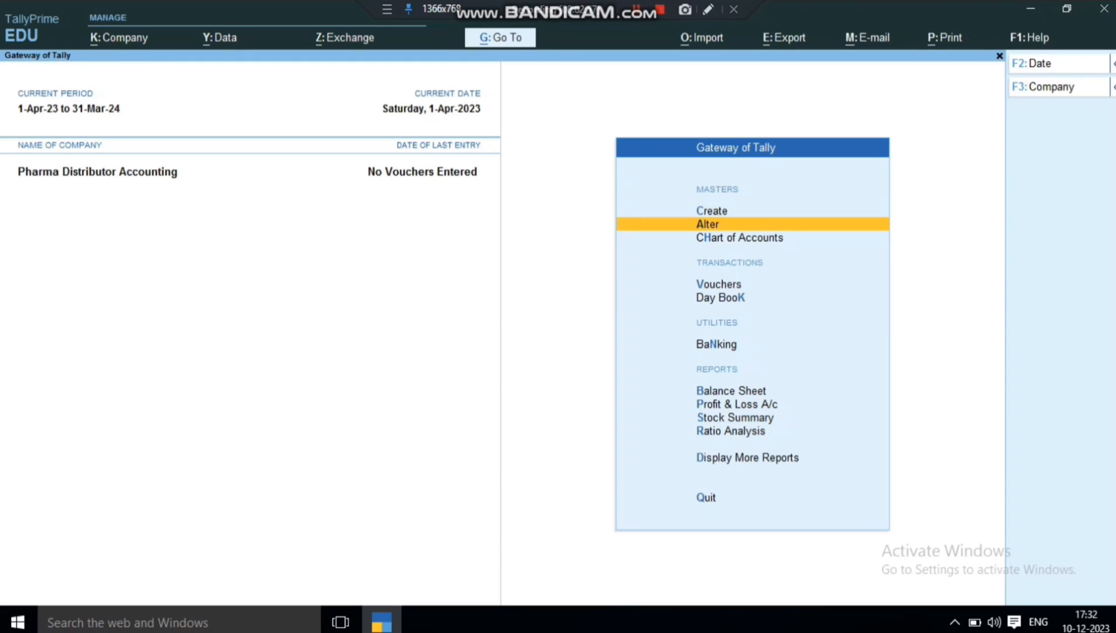
pyautogui.press('Return')
pyautogui.press('Down')
pyautogui.press('Down')
pyautogui.press('Down')
pyautogui.press('Down')
pyautogui.press('Down')
pyautogui.press('Down')
pyautogui.press('Down')
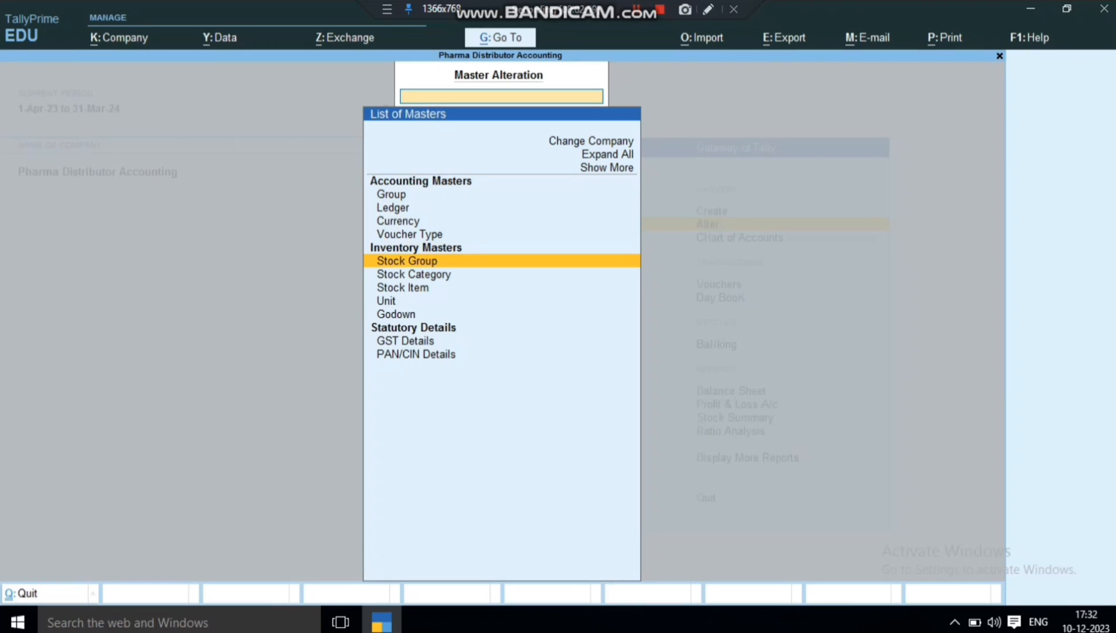
pyautogui.press('Down')
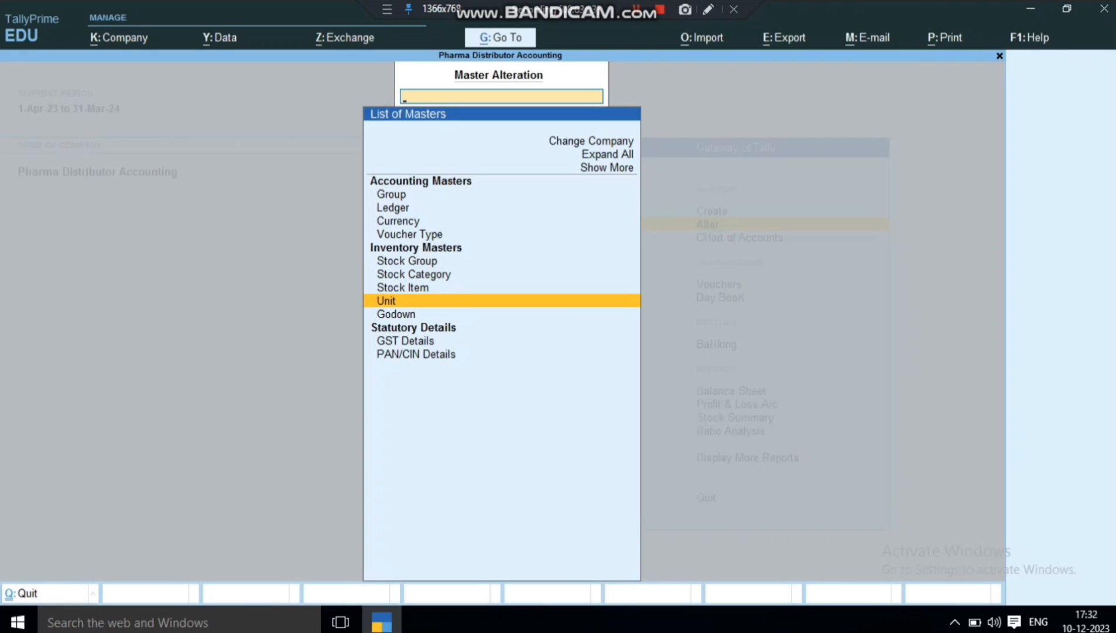
pyautogui.press('Return')
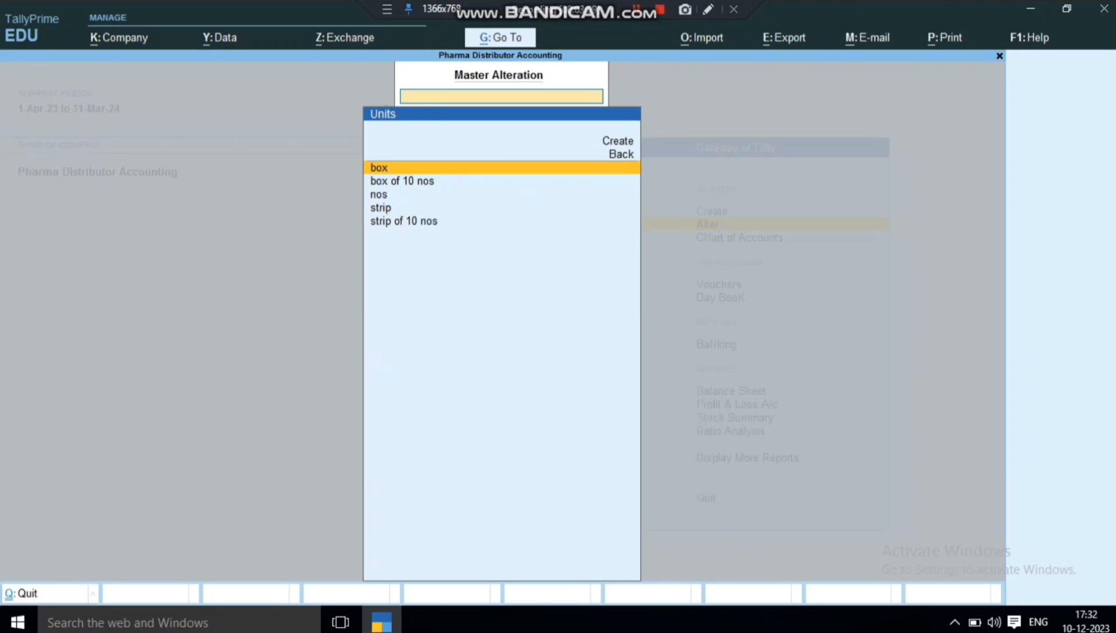
# Look through the units list and open the compound unit box of 10 nos to review its conversion.
pyautogui.press('Down')
pyautogui.press('Down')
pyautogui.press('Down')
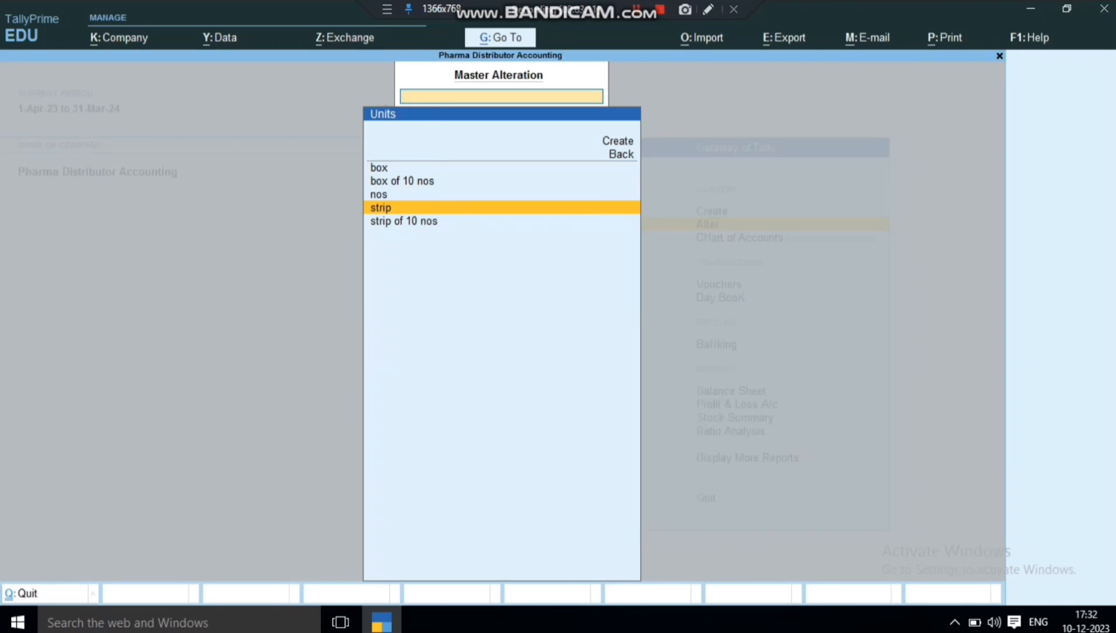
pyautogui.press('Up')
pyautogui.press('Up')
pyautogui.press('Up')
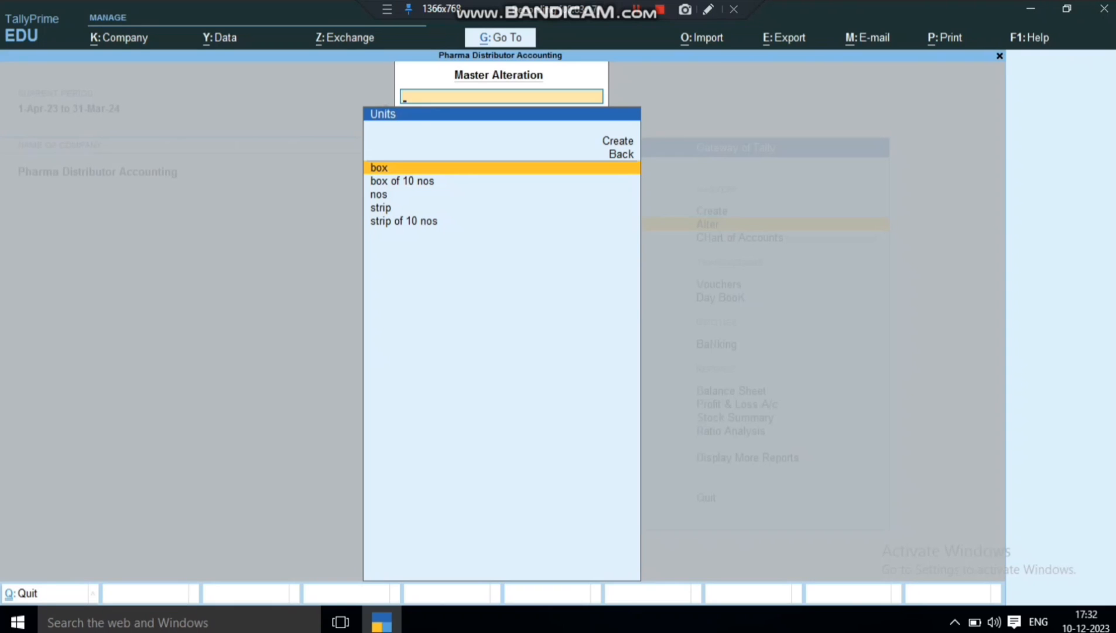
pyautogui.press('Down')
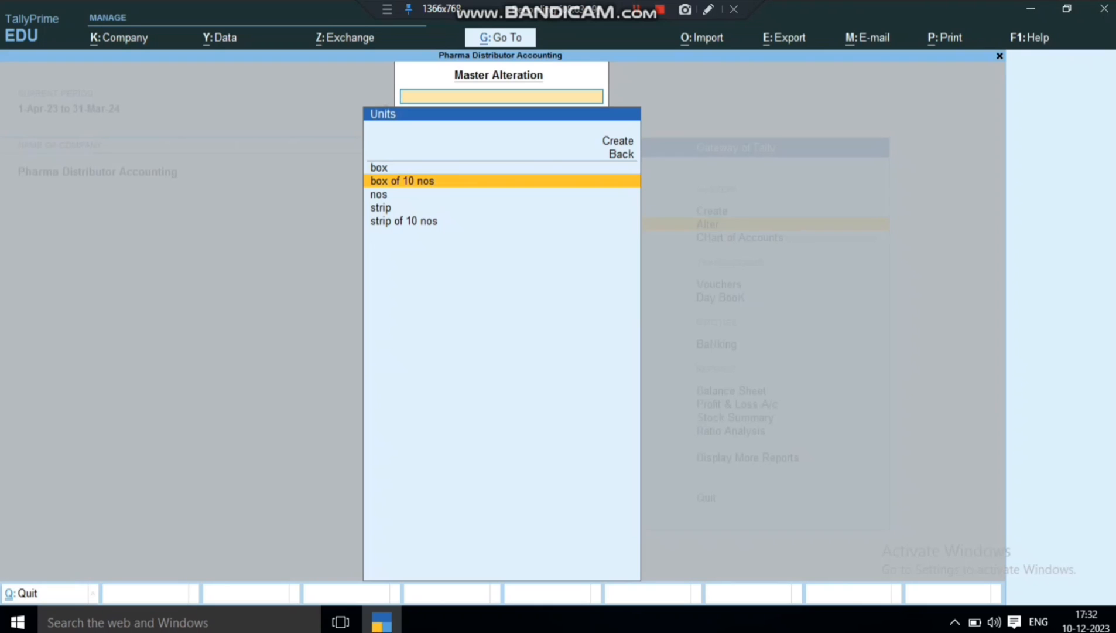
pyautogui.press('Return')
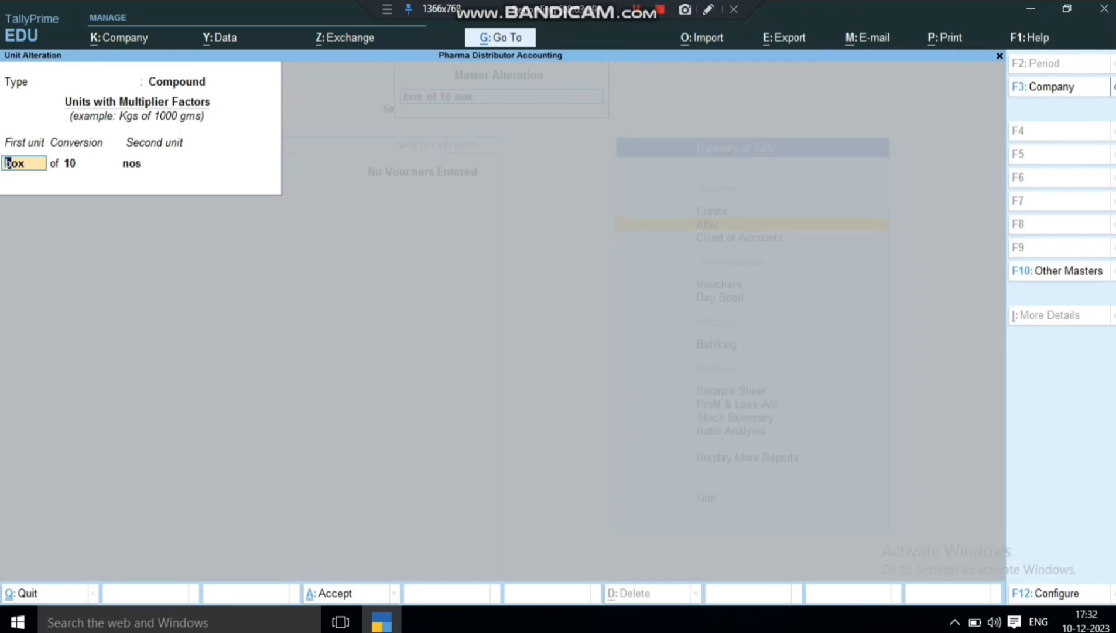
pyautogui.press('Escape')
pyautogui.press('Escape')
# Open the compound unit strip of 10 nos briefly and return to the list of masters.
pyautogui.press('Down')
pyautogui.press('Down')
pyautogui.press('Down')
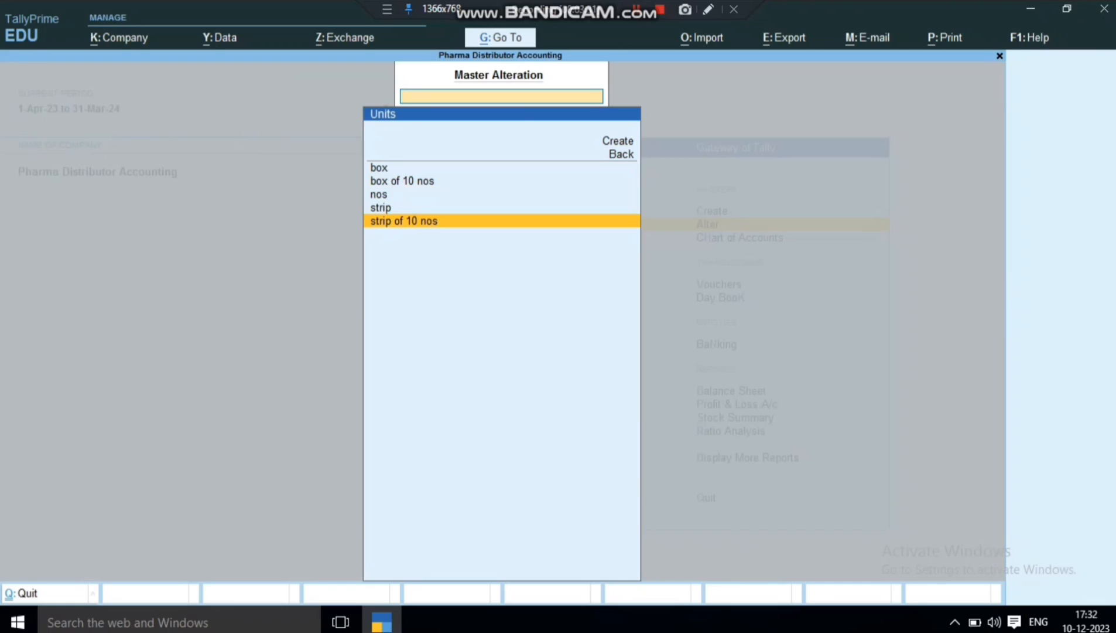
pyautogui.press('Return')
pyautogui.press('Escape')
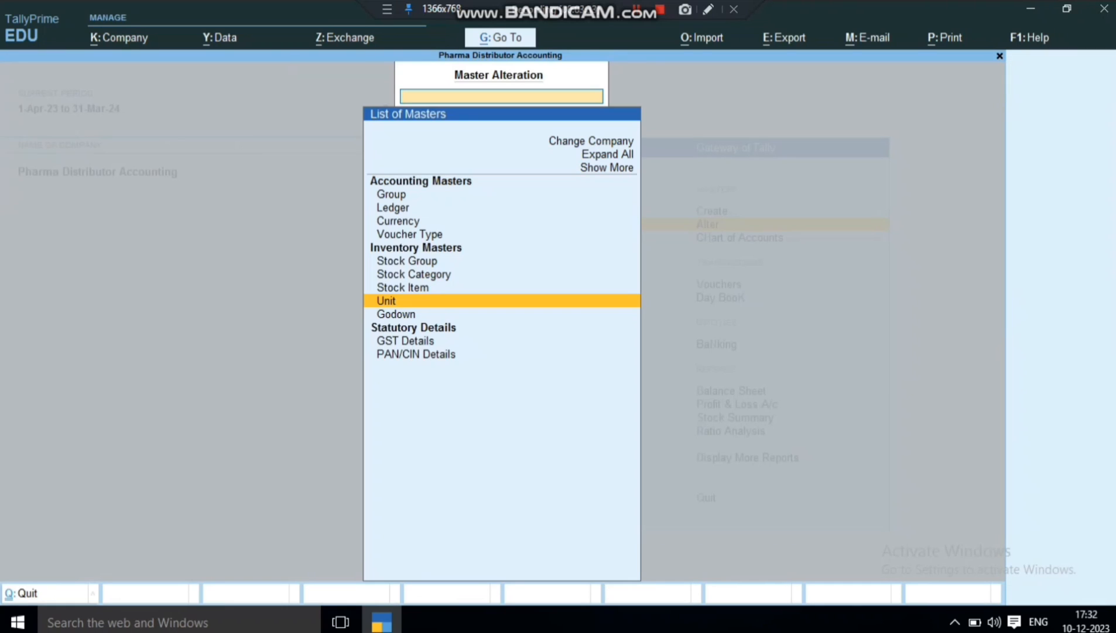
# Reopen the compound unit box of 10 nos, check its first unit, conversion and second unit, and accept it.
pyautogui.press('Return')
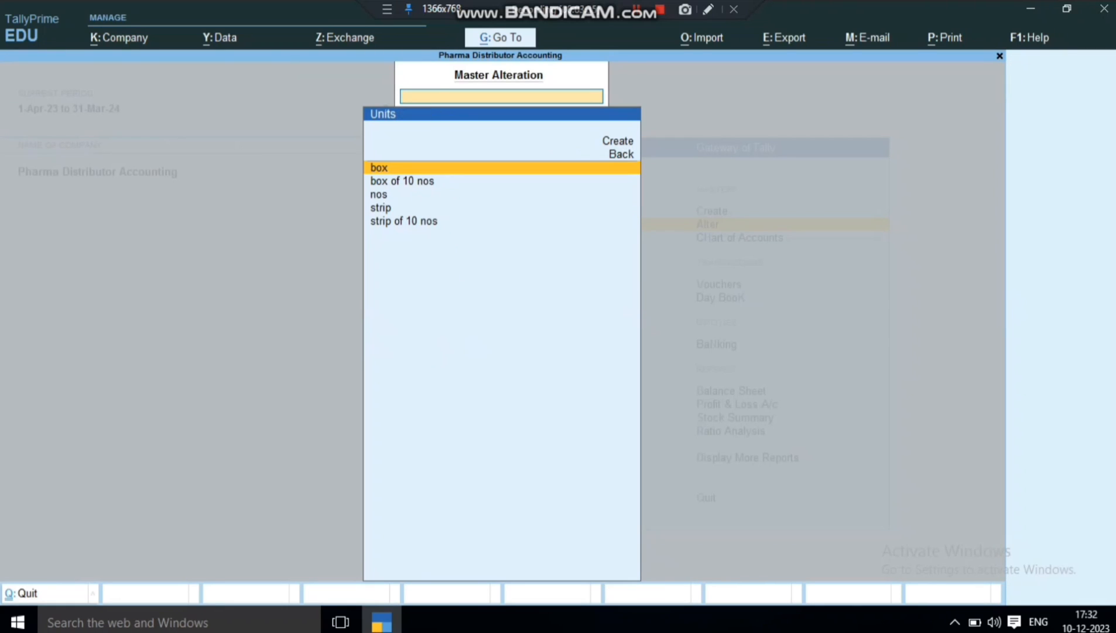
pyautogui.press('Down')
pyautogui.press('Return')
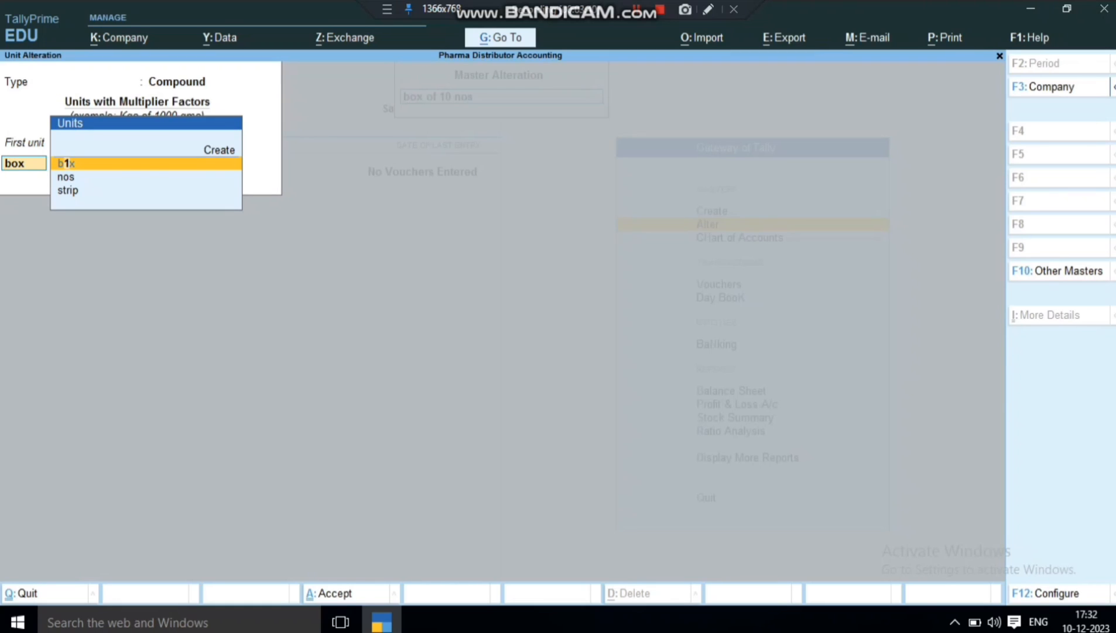
pyautogui.press('Return')
pyautogui.press('Return')
pyautogui.press('Return')
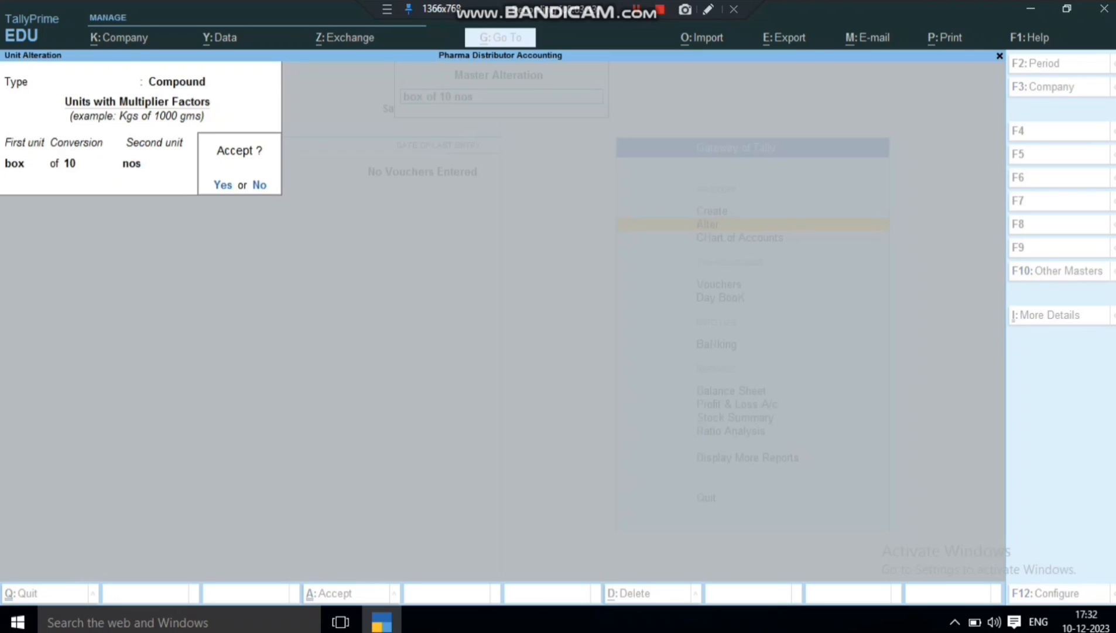
pyautogui.press('Return')
# Open the compound unit strip of 10 nos, check its conversion fields and accept it.
pyautogui.press('Down')
pyautogui.press('Down')
pyautogui.press('Down')
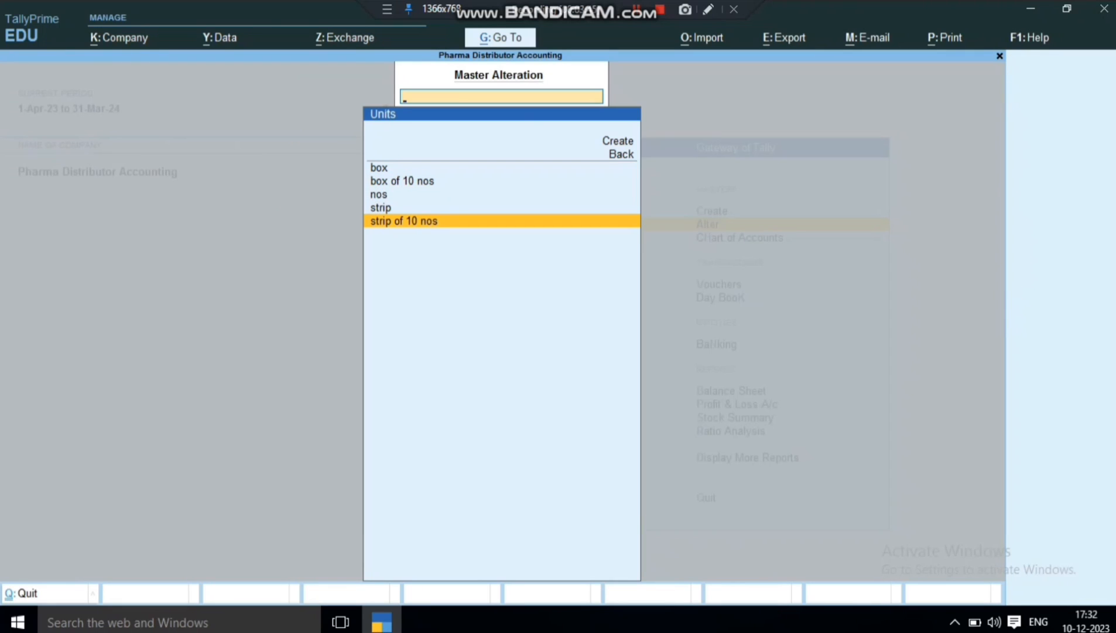
pyautogui.press('Return')
pyautogui.press('Return')
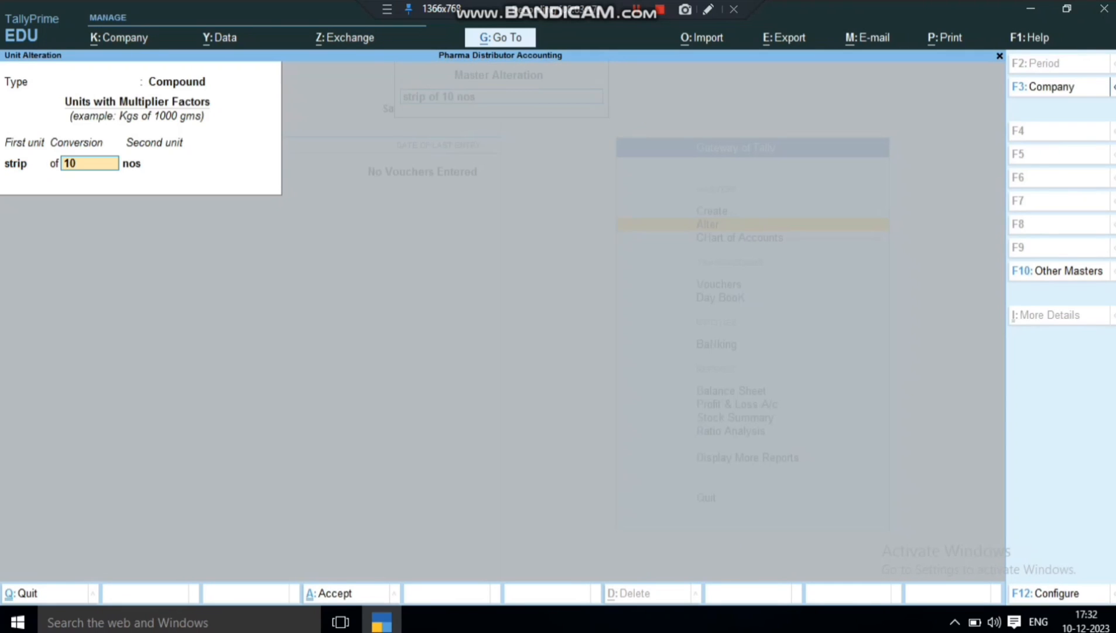
pyautogui.press('Return')
pyautogui.press('Return')
pyautogui.press('Return')
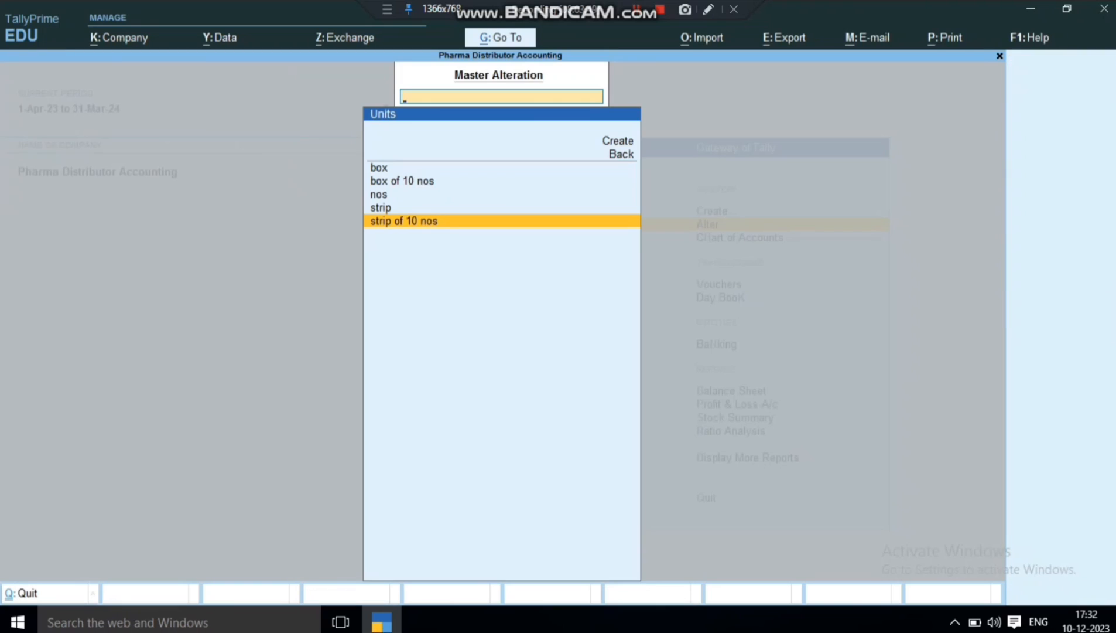
# Open the simple unit box, review its symbol and Unit Quantity Code, and leave it without changes.
pyautogui.press('Up')
pyautogui.press('Up')
pyautogui.press('Up')
pyautogui.press('Up')
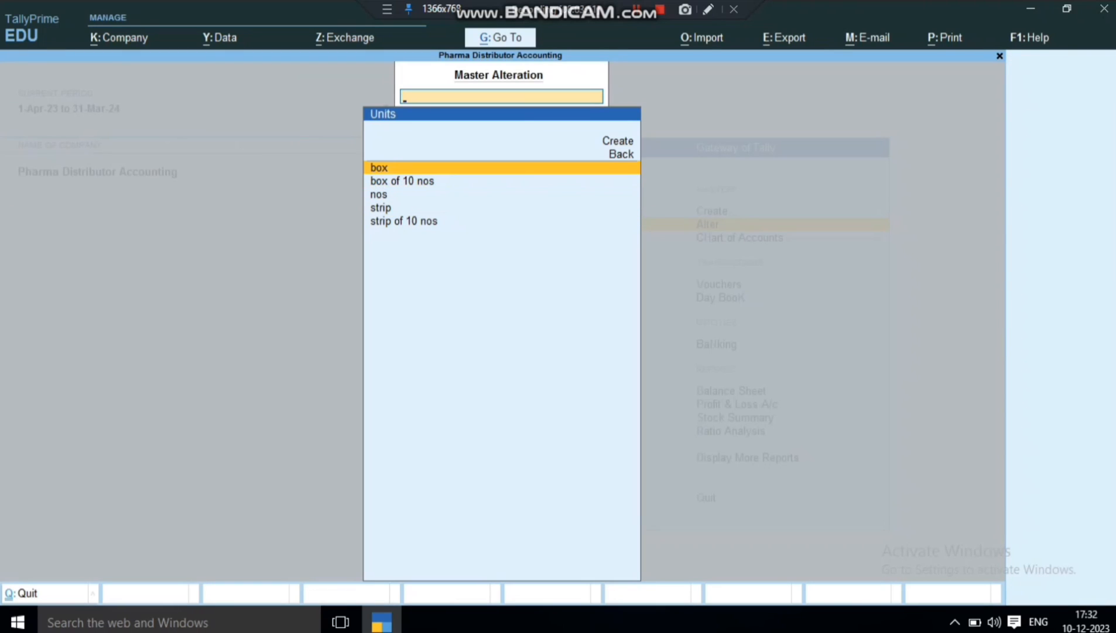
pyautogui.press('Return')
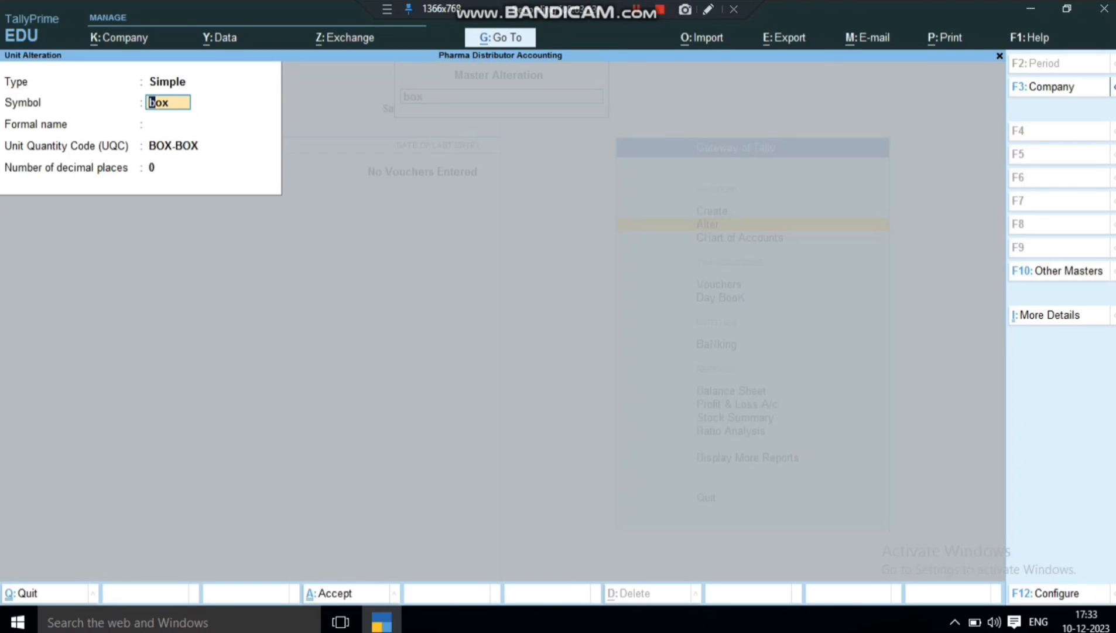
pyautogui.press('Return')
pyautogui.press('Return')
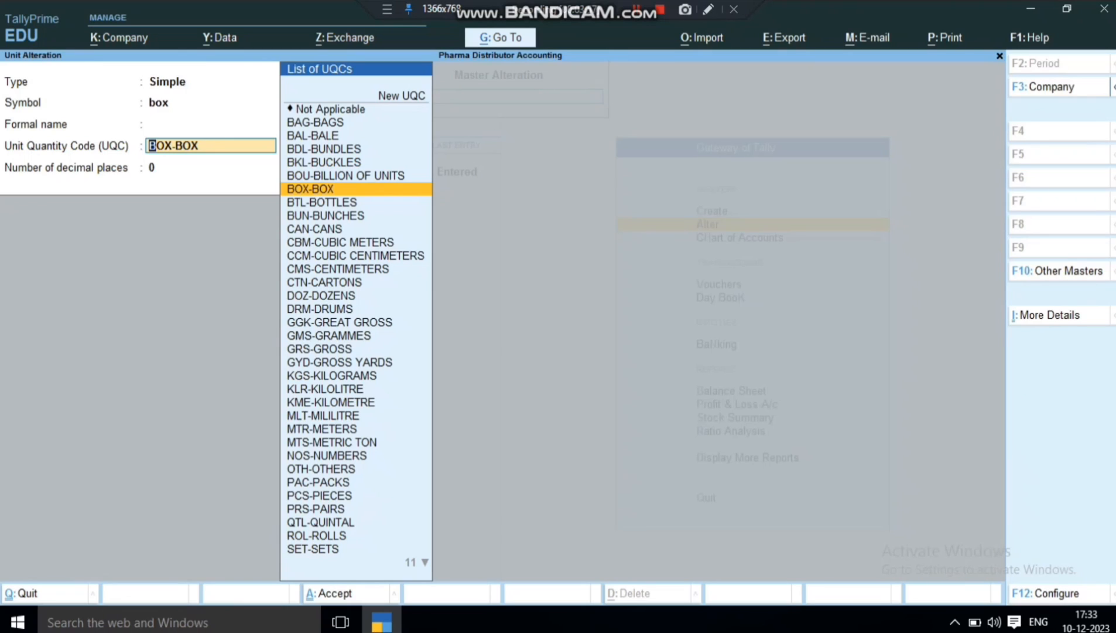
pyautogui.press('Escape')
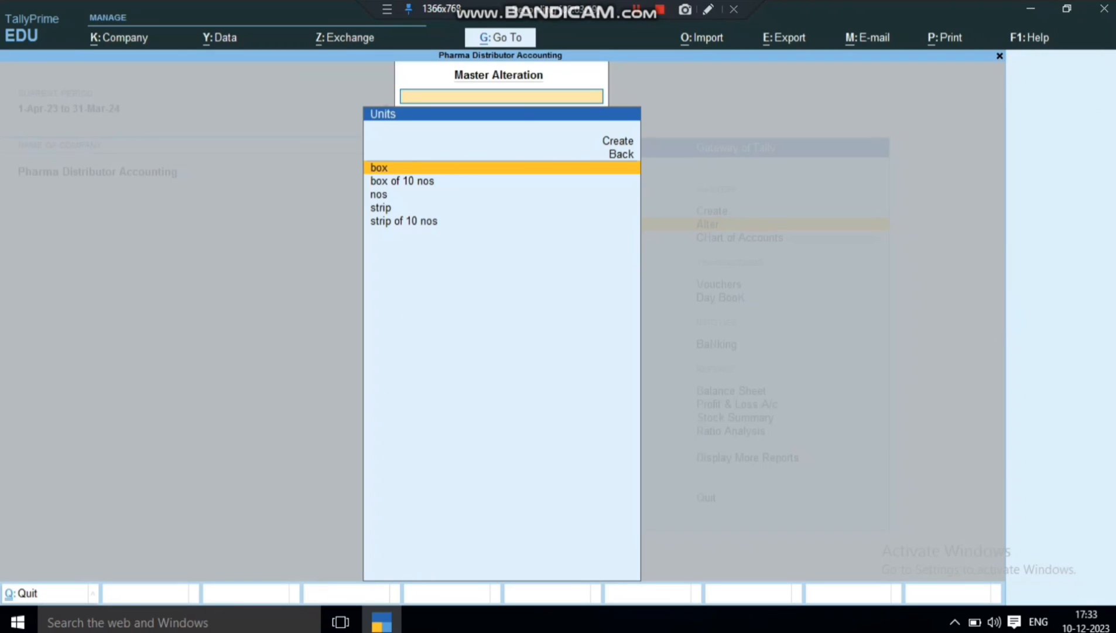
# Reopen the simple unit box to check its type and decimal places, and go back to the units list.
pyautogui.press('Return')
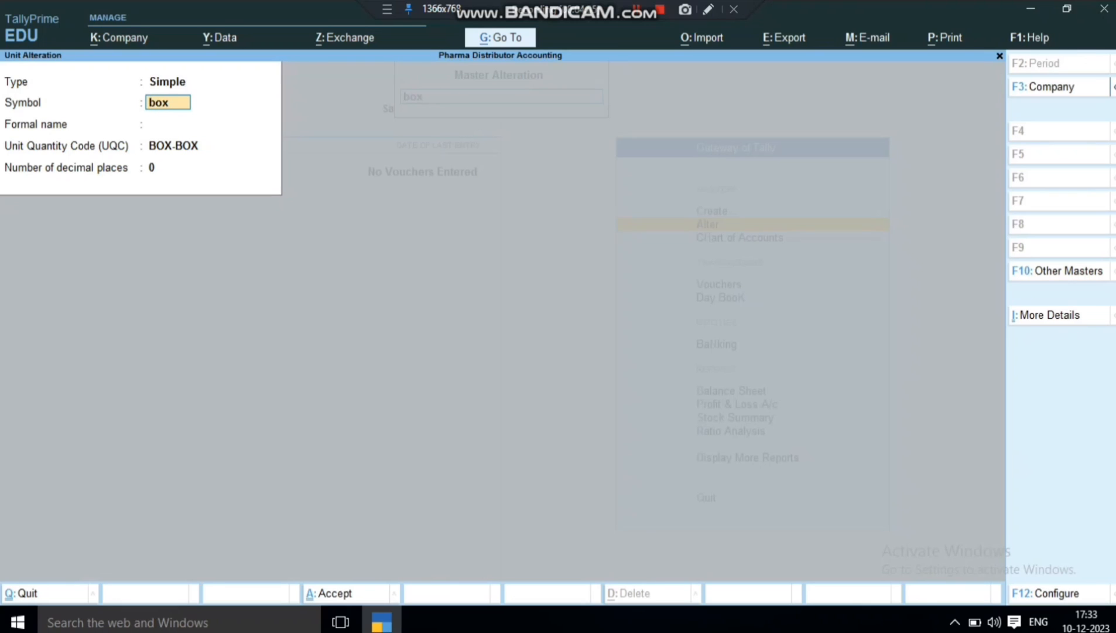
pyautogui.press('Escape')
pyautogui.press('Escape')
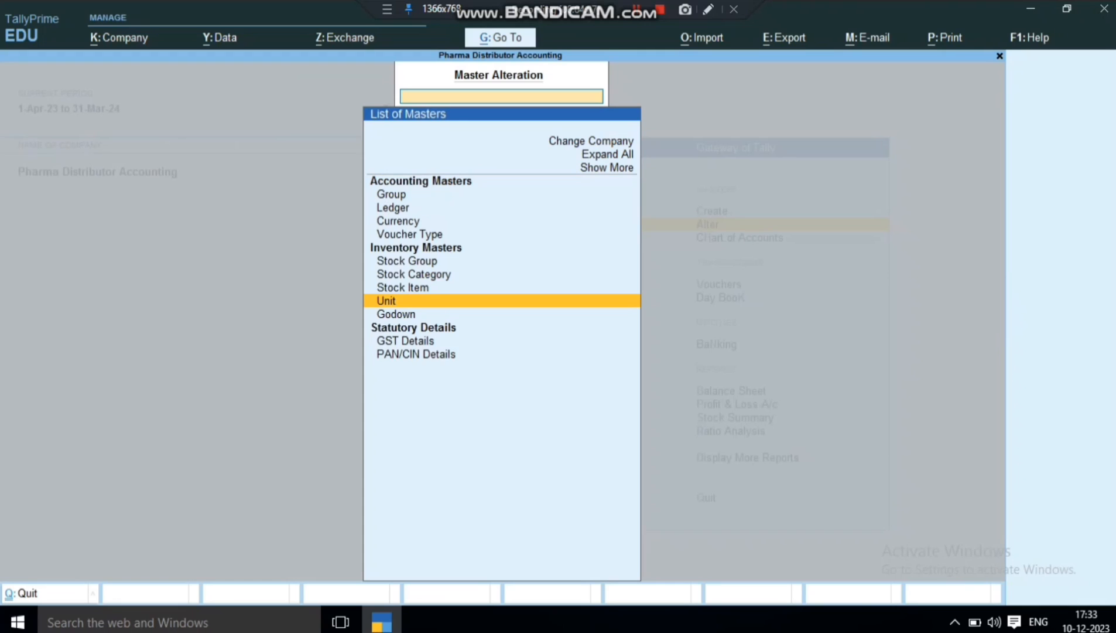
pyautogui.press('Return')
pyautogui.press('Return')
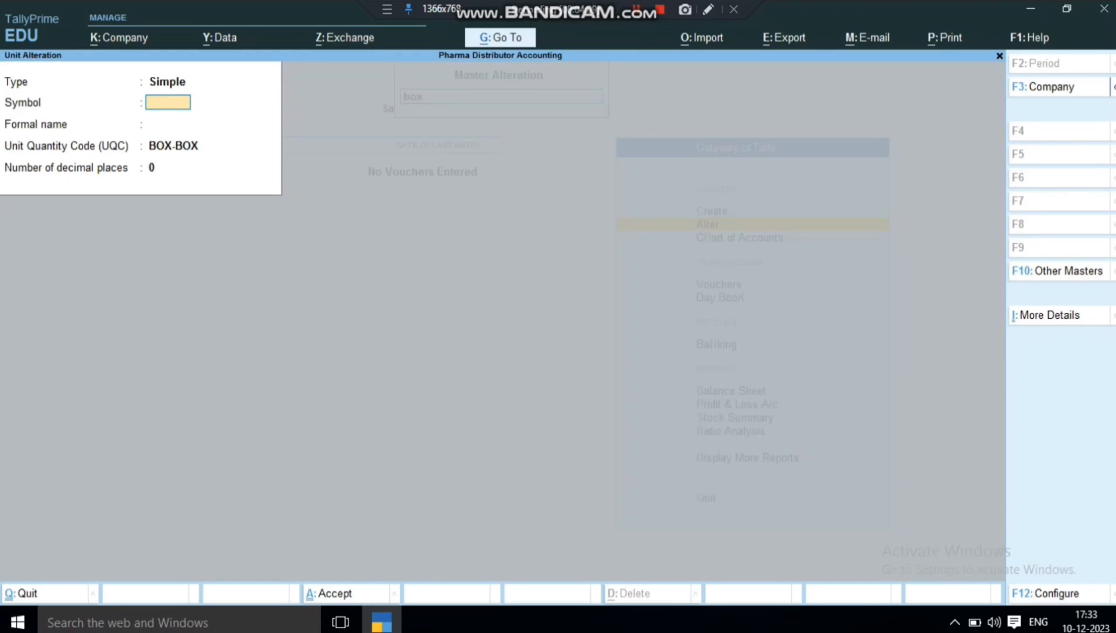
pyautogui.press('Escape')
# Try to create a compound unit with box as first unit, conversion 10 and nos as second unit.
pyautogui.press('Up')
pyautogui.press('Up')
pyautogui.press('Return')
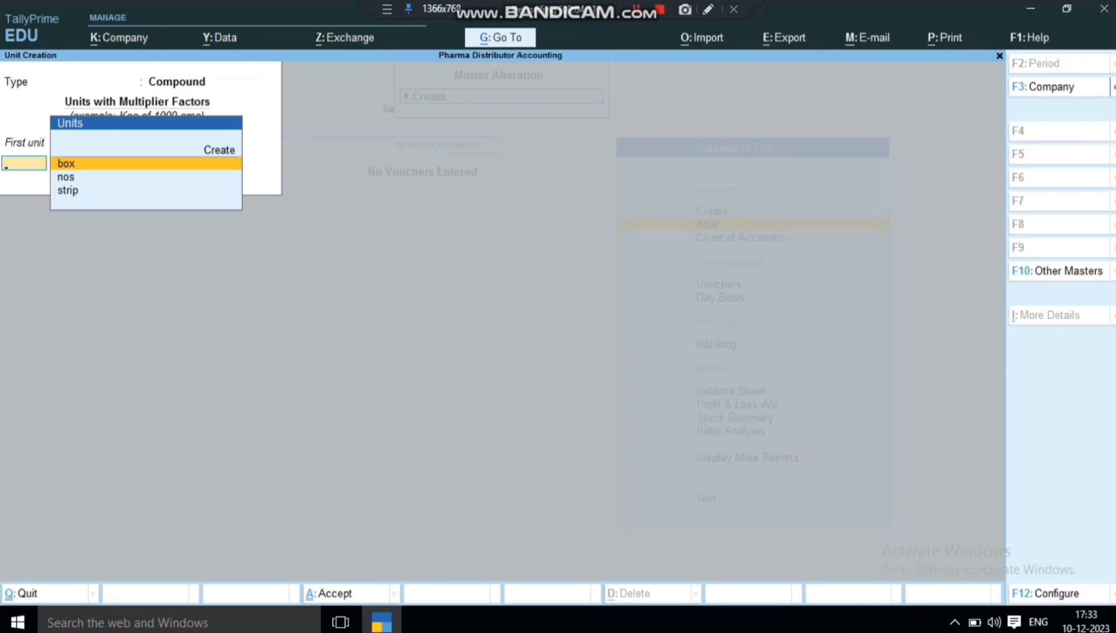
pyautogui.press('Return')
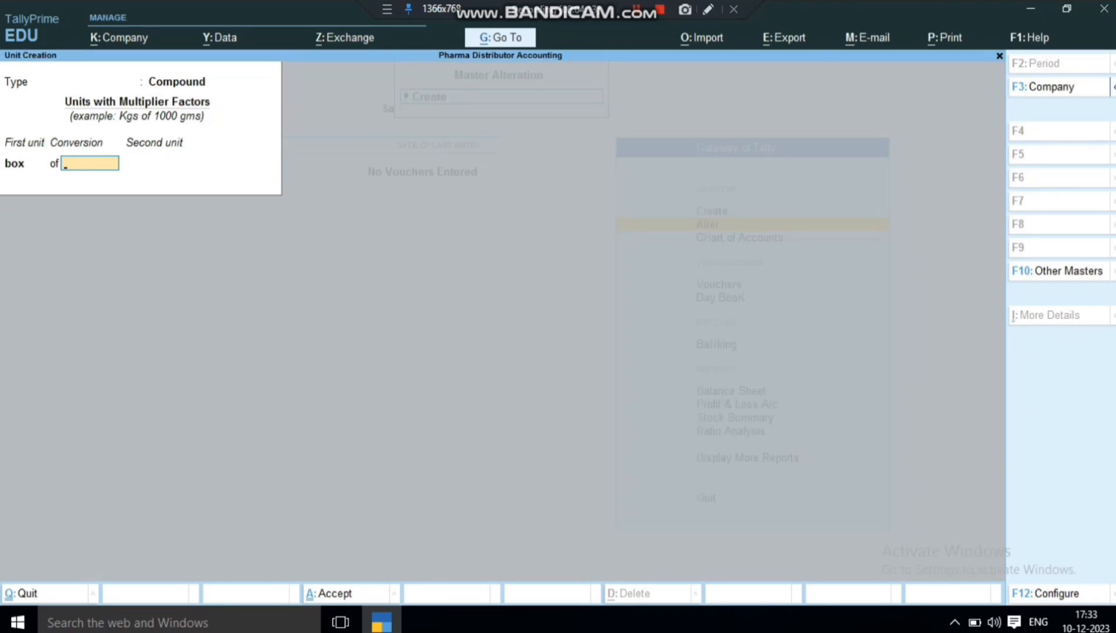
pyautogui.write('10')
pyautogui.press('Return')
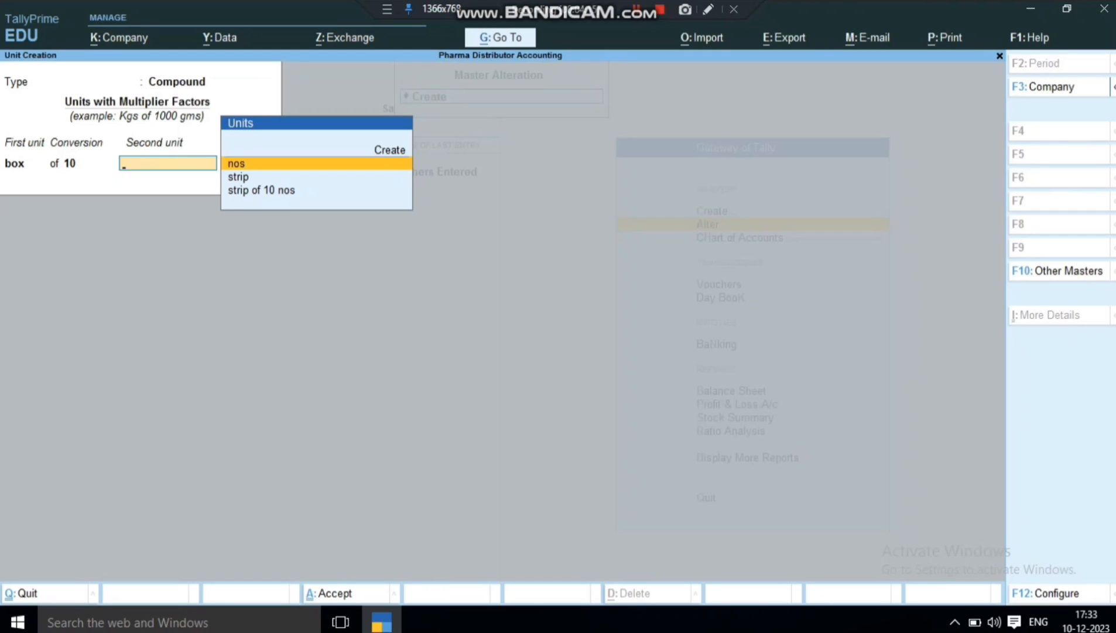
pyautogui.press('Return')
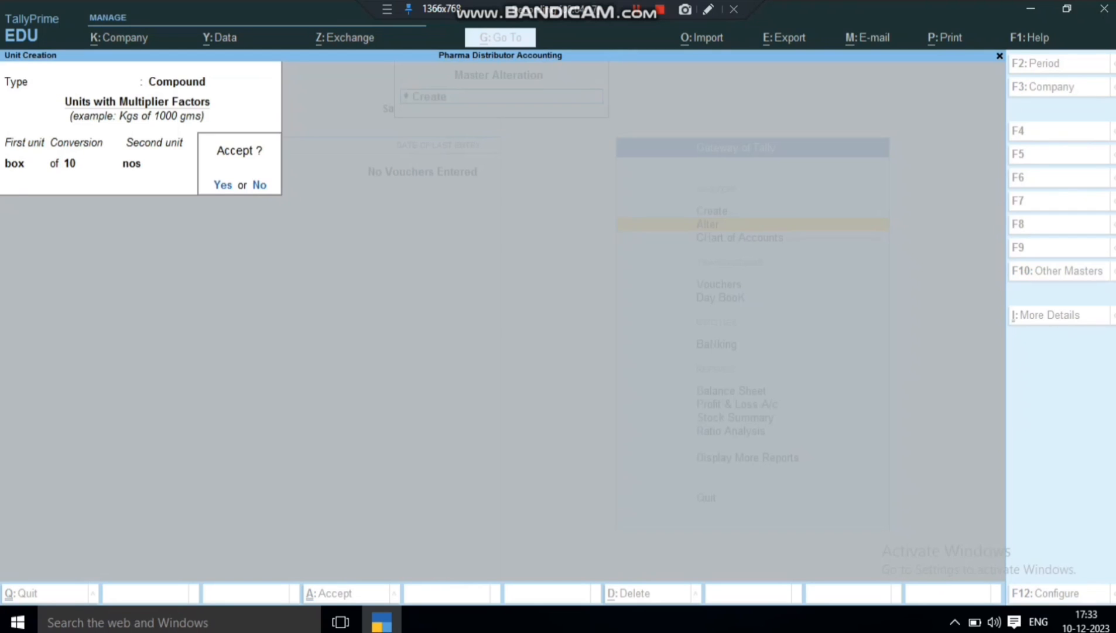
pyautogui.press('Return')
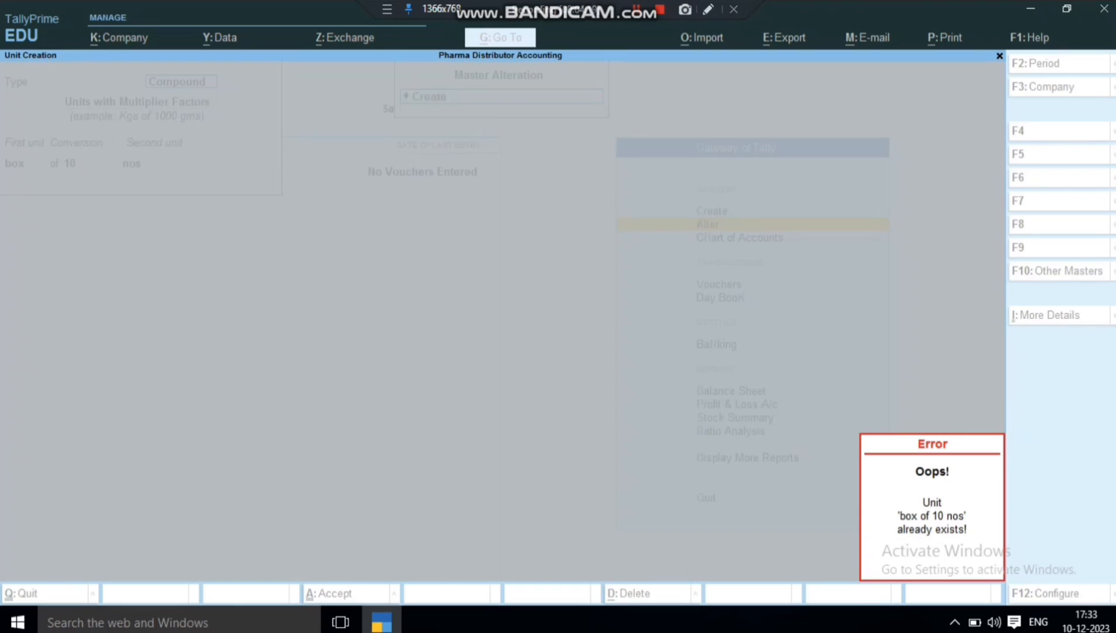
pyautogui.press('Escape')
pyautogui.press('Escape')
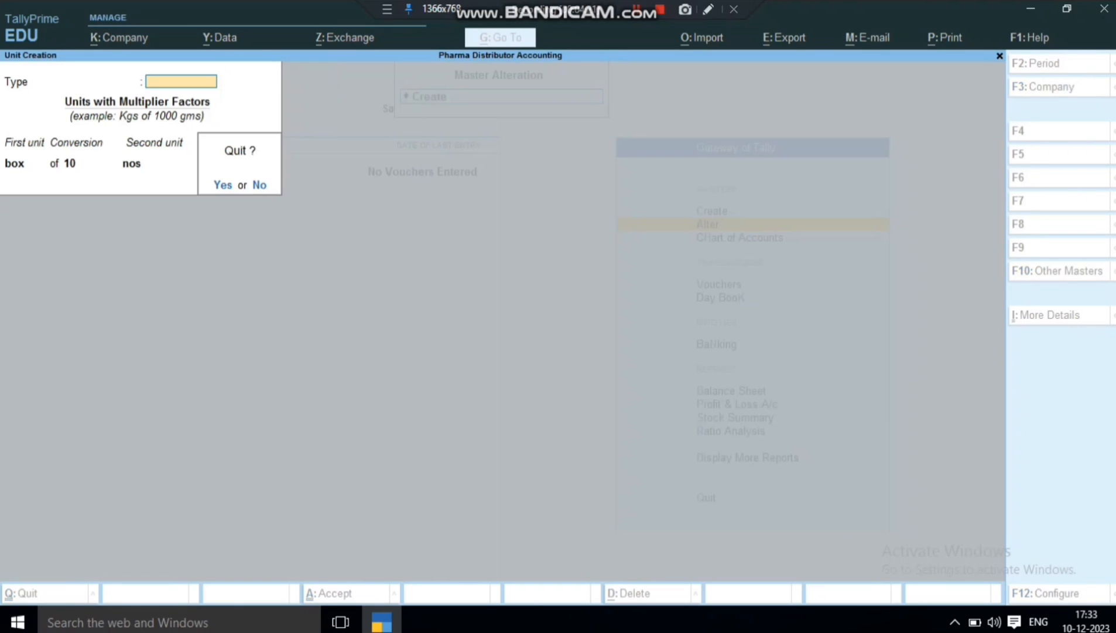
pyautogui.press('Return')
pyautogui.press('Escape')
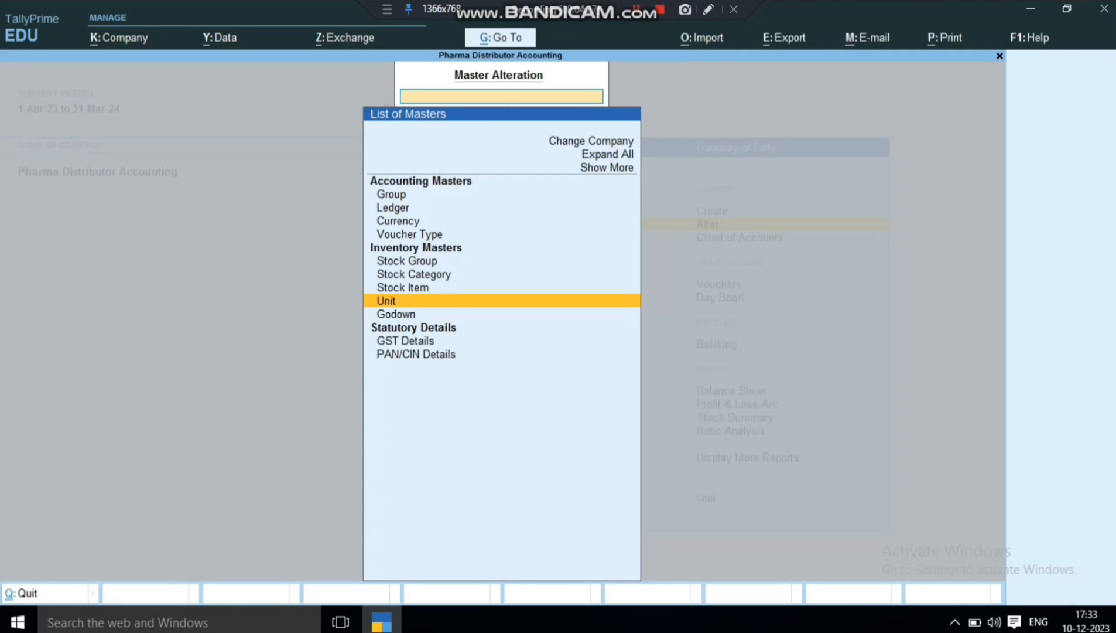
pyautogui.press('Escape')
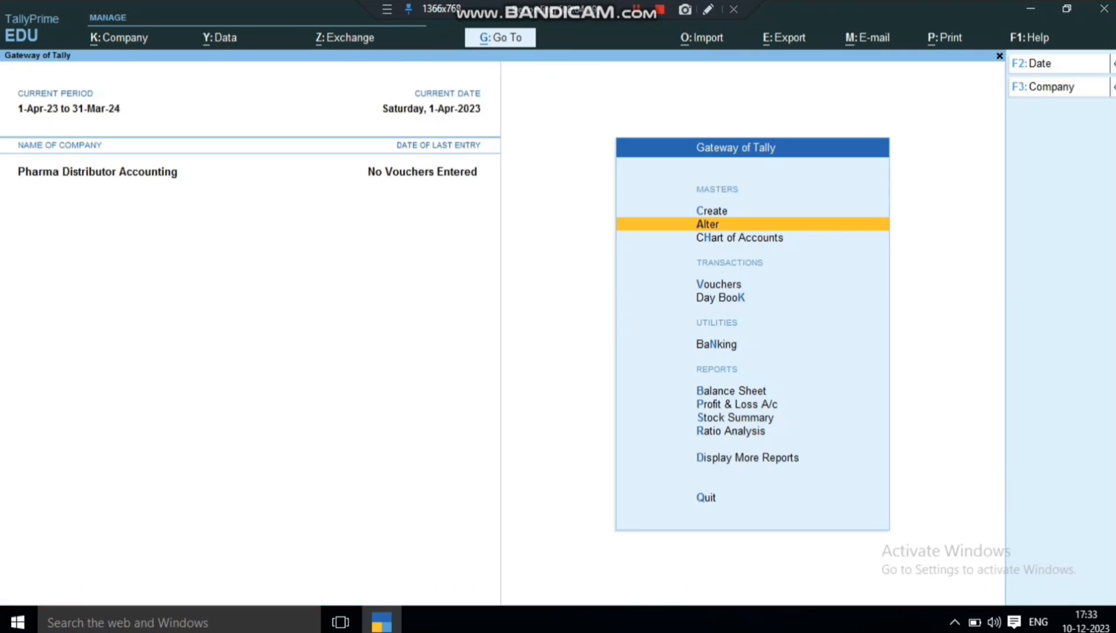
# Open the company features and switch Enable Batches off and back to Yes.
pyautogui.press('Up')
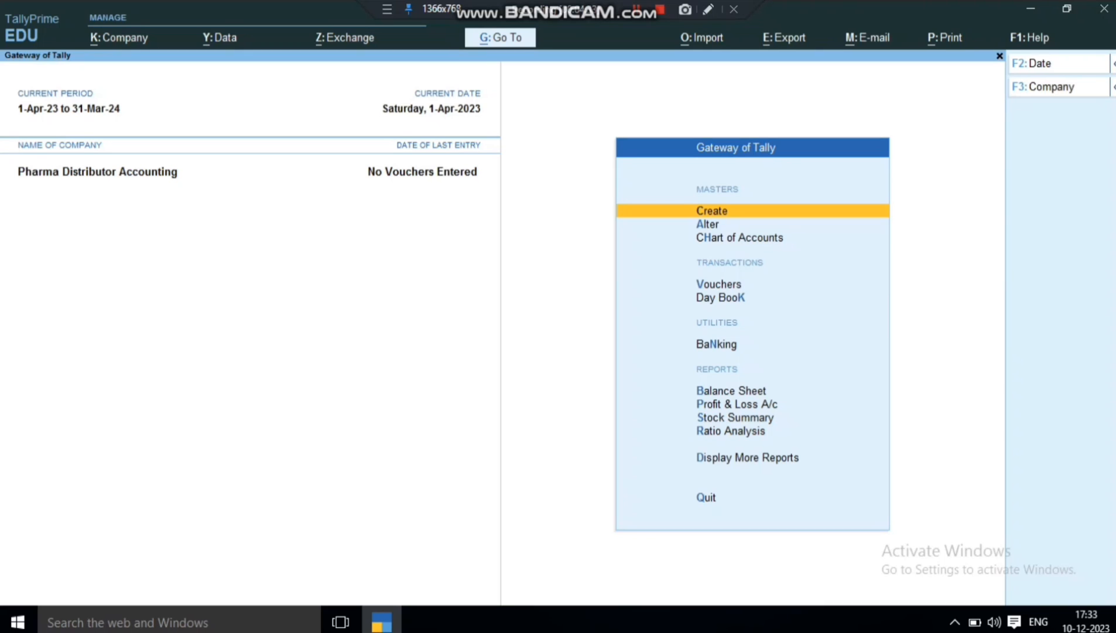
pyautogui.press('F11')
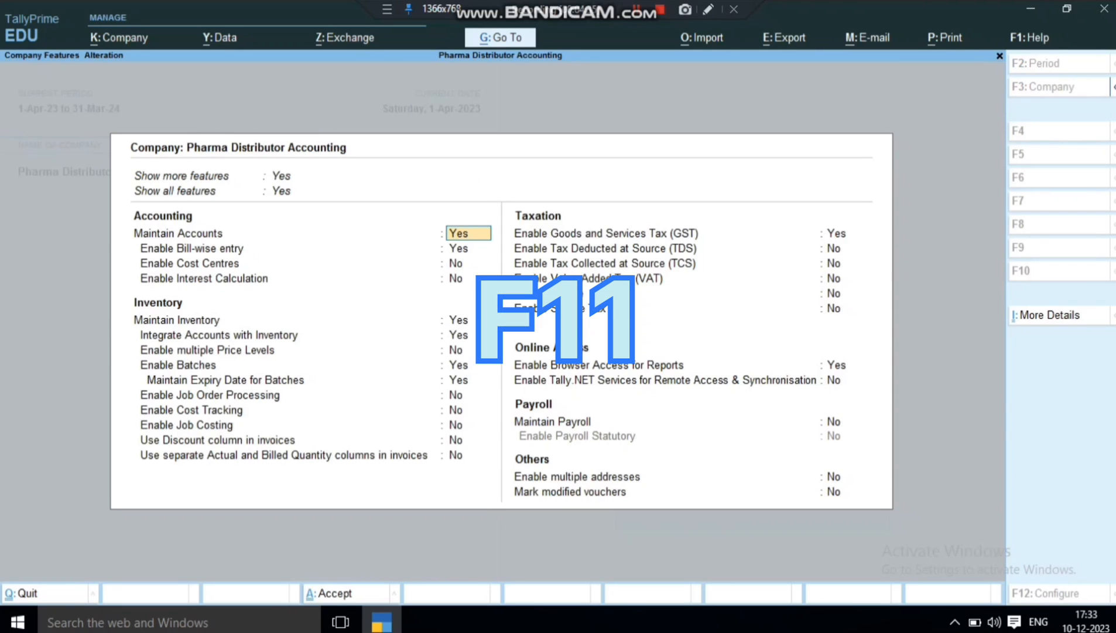
pyautogui.press('Down')
pyautogui.press('Down')
pyautogui.press('Down')
pyautogui.press('Down')
pyautogui.press('Down')
pyautogui.press('Down')
pyautogui.press('Down')
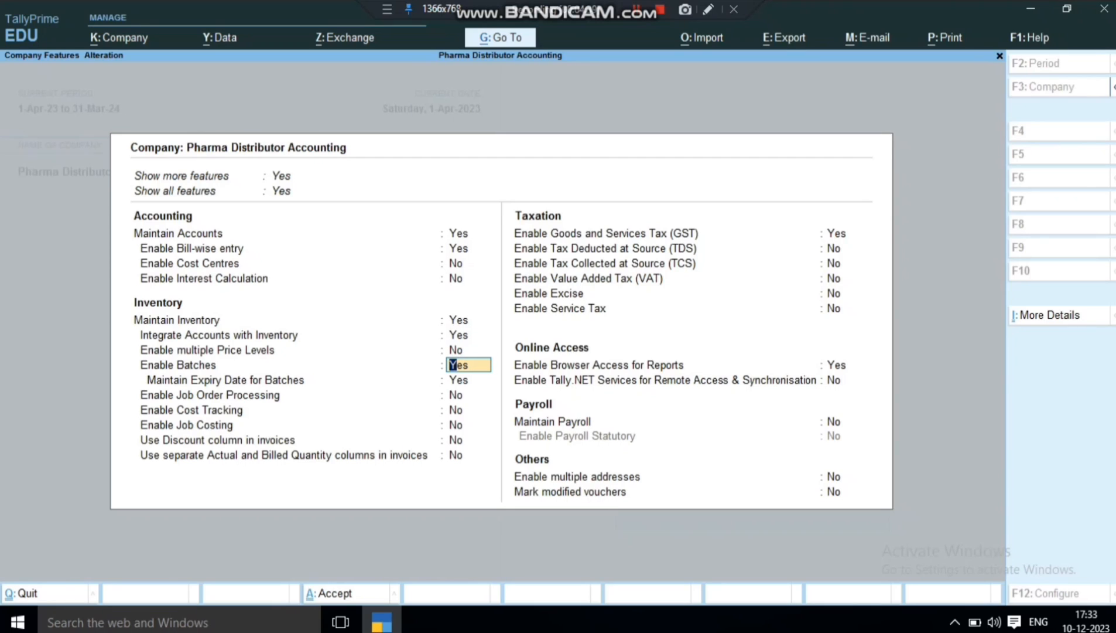
pyautogui.press('n')
pyautogui.press('Up')
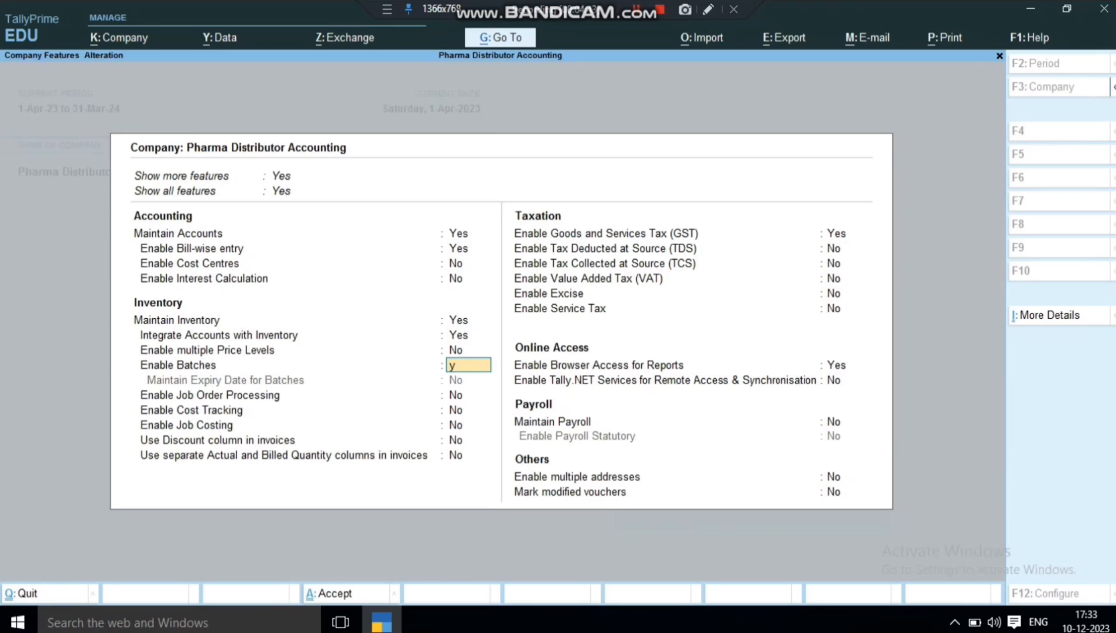
pyautogui.press('y')
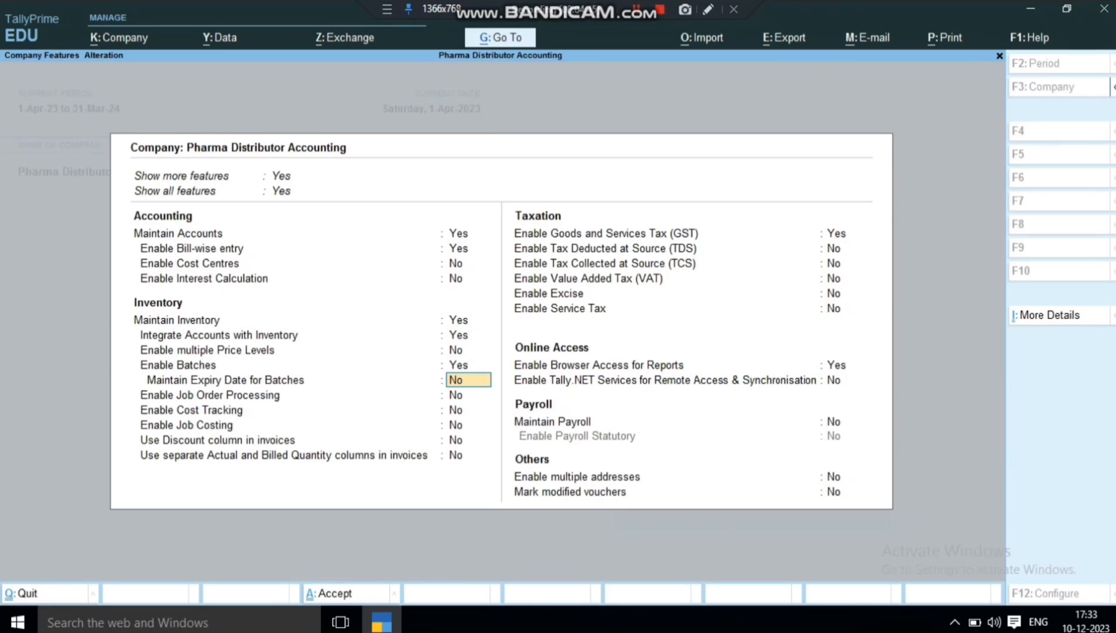
# Set Maintain Expiry Date for Batches to Yes and save the company features.
pyautogui.write('y')
pyautogui.press('Return')
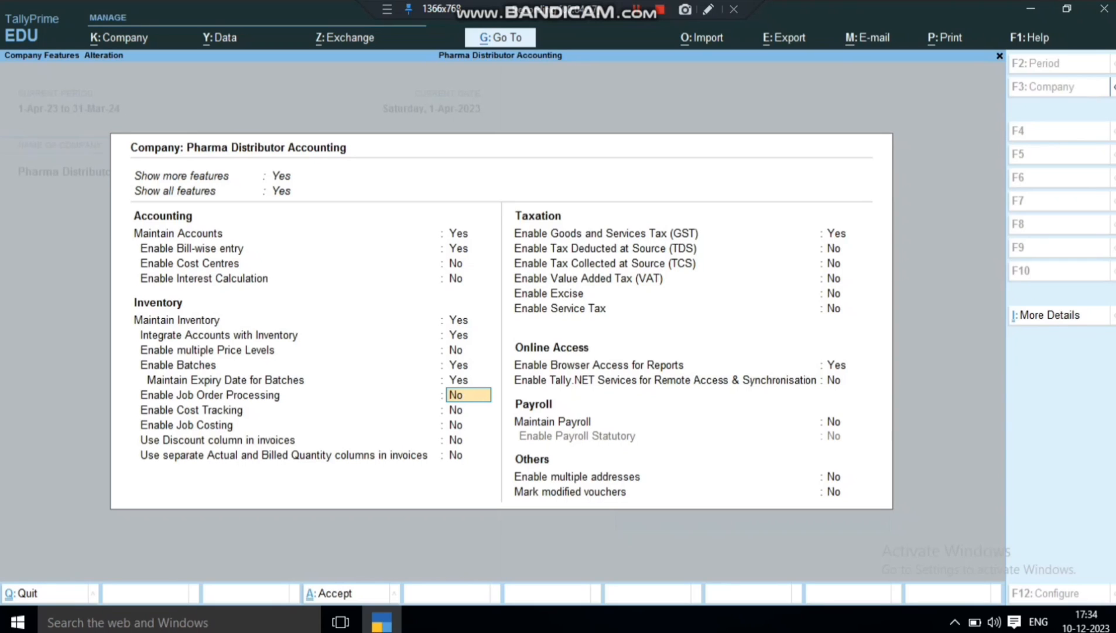
pyautogui.press('ctrl')
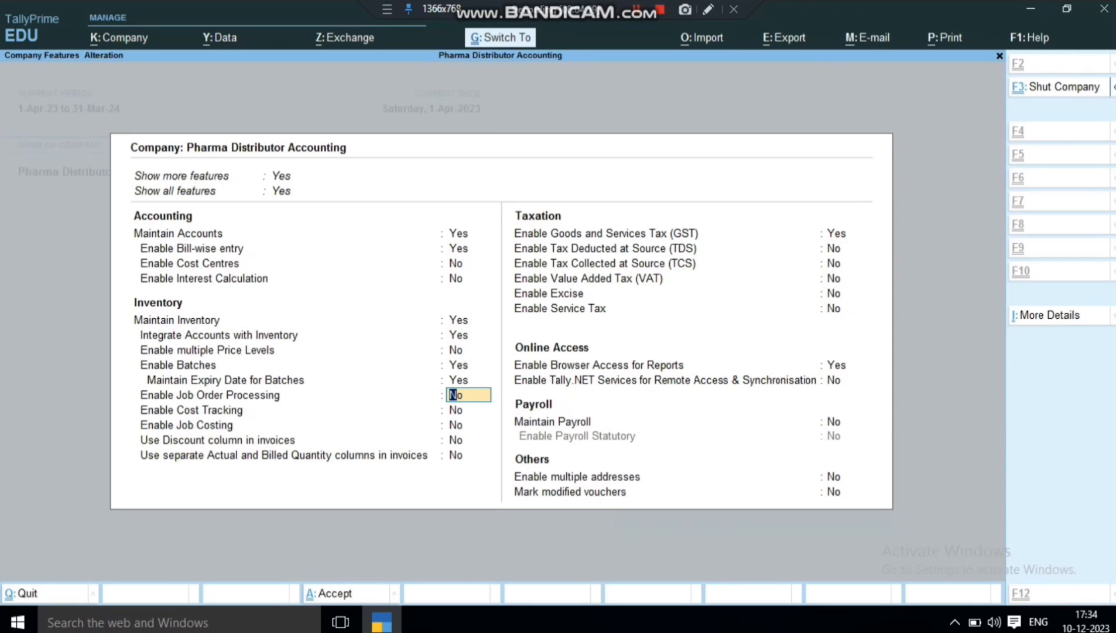
pyautogui.hotkey('ctrl', 'a')
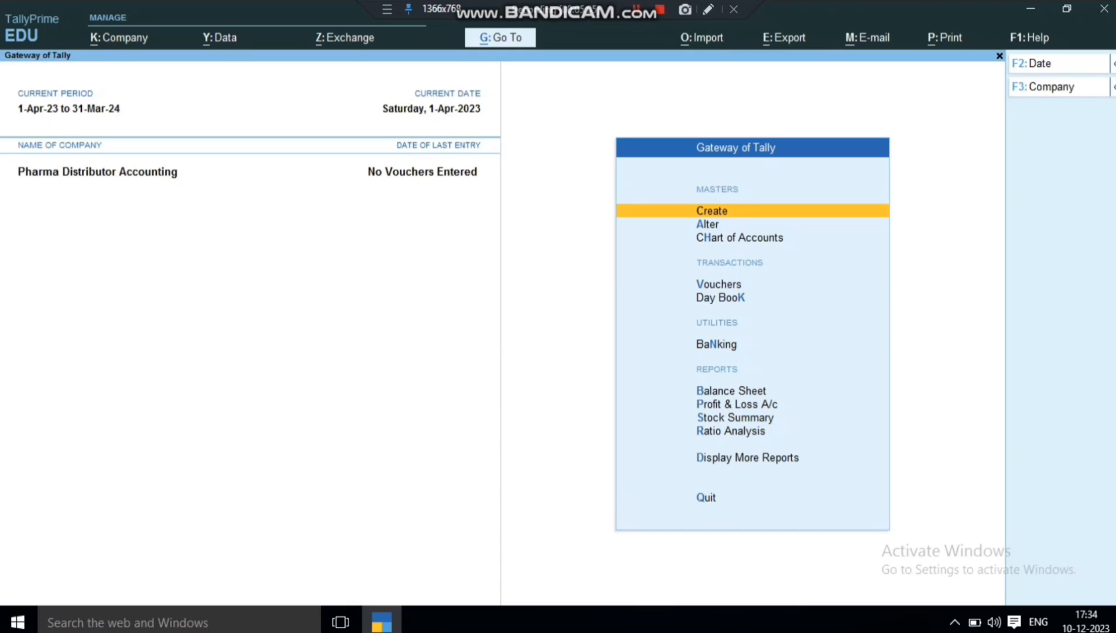
pyautogui.press('Return')
pyautogui.press('Down')
pyautogui.press('Down')
pyautogui.press('Down')
pyautogui.press('Down')
pyautogui.press('Down')
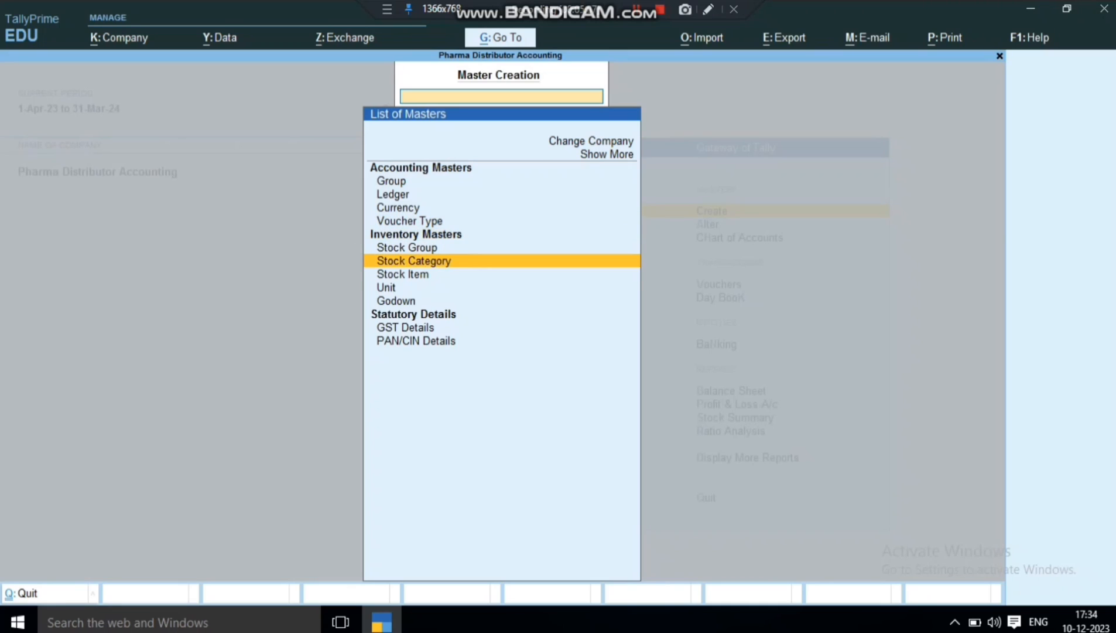
pyautogui.press('Down')
pyautogui.press('Return')
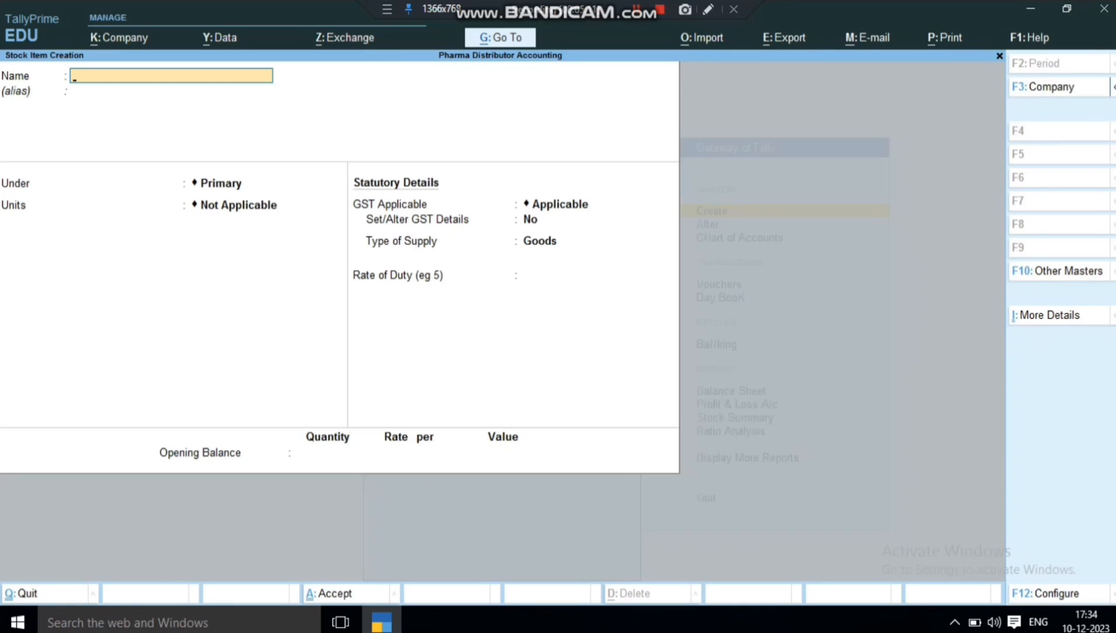
pyautogui.press('Escape')
pyautogui.press('y')
pyautogui.press('Escape')
# Open the stock item Liv-52 Syrup for alteration.
pyautogui.press('Down')
pyautogui.press('Return')
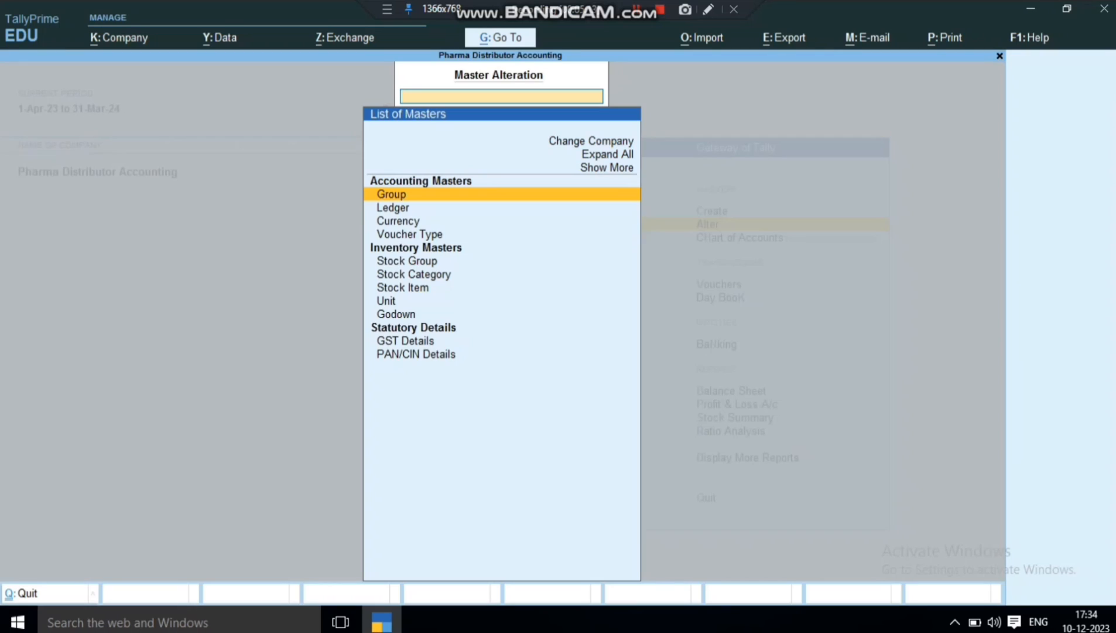
pyautogui.press('Down')
pyautogui.press('Down')
pyautogui.press('Down')
pyautogui.press('Down')
pyautogui.press('Down')
pyautogui.press('Down')
pyautogui.press('Return')
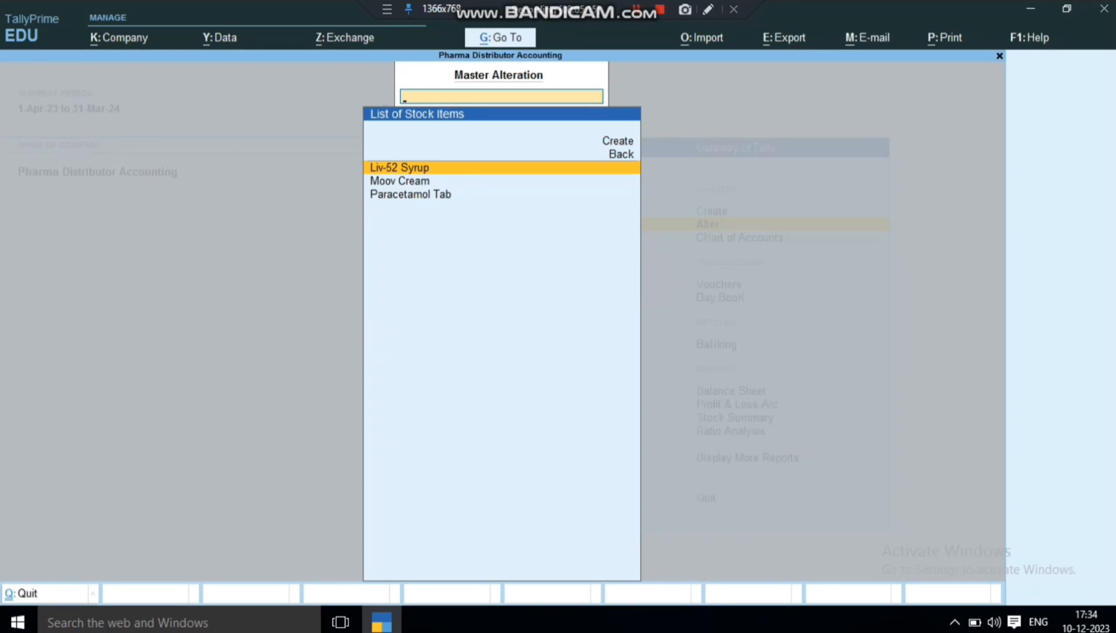
pyautogui.press('Down')
pyautogui.press('Up')
pyautogui.press('Return')
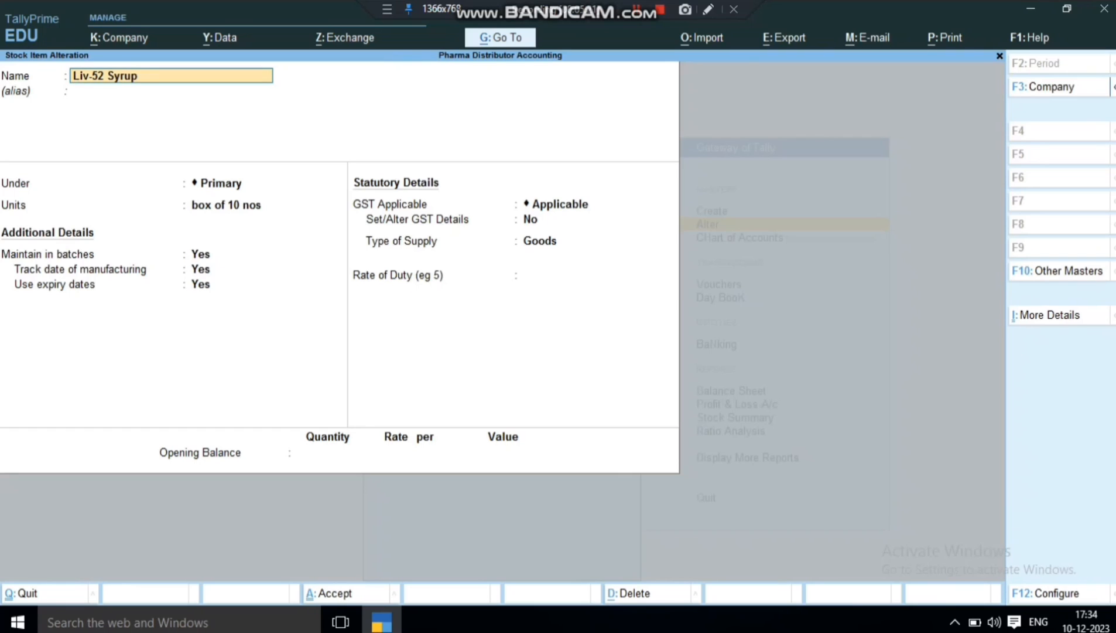
# Review Liv-52 Syrup's units, batch, manufacturing date, expiry date and GST applicability settings without changing them.
pyautogui.press('Return')
pyautogui.press('Return')
pyautogui.press('Return')
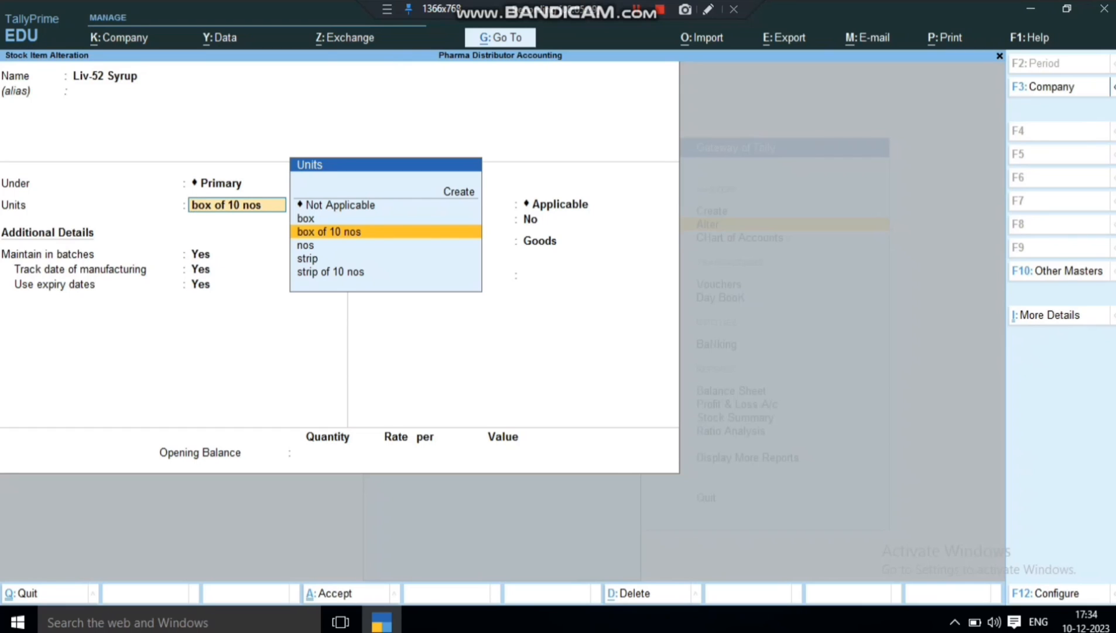
pyautogui.press('Return')
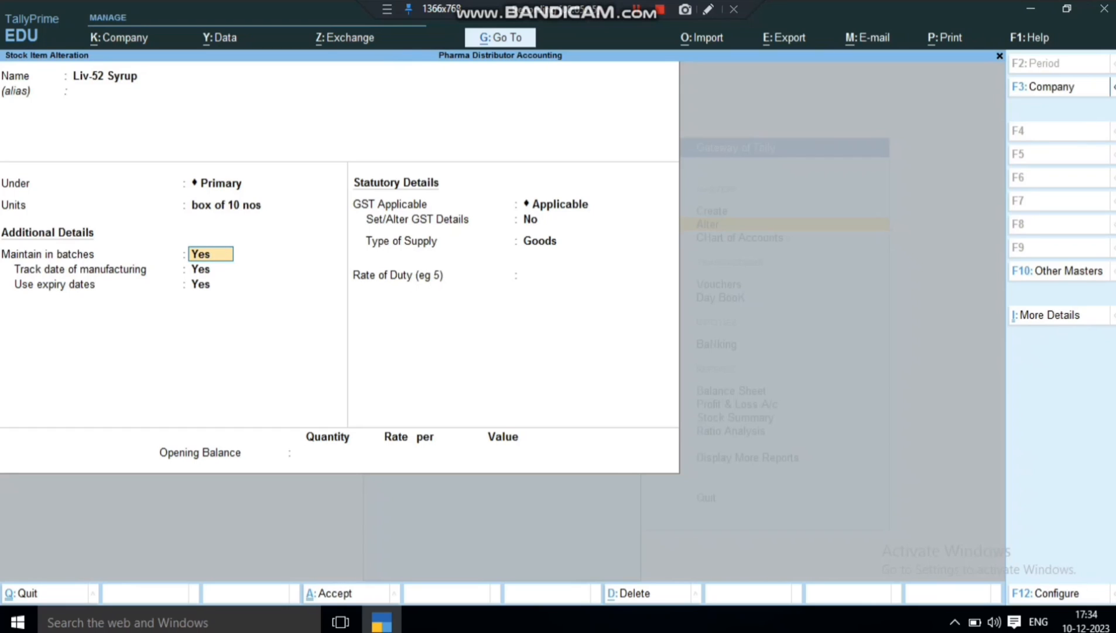
pyautogui.press('Return')
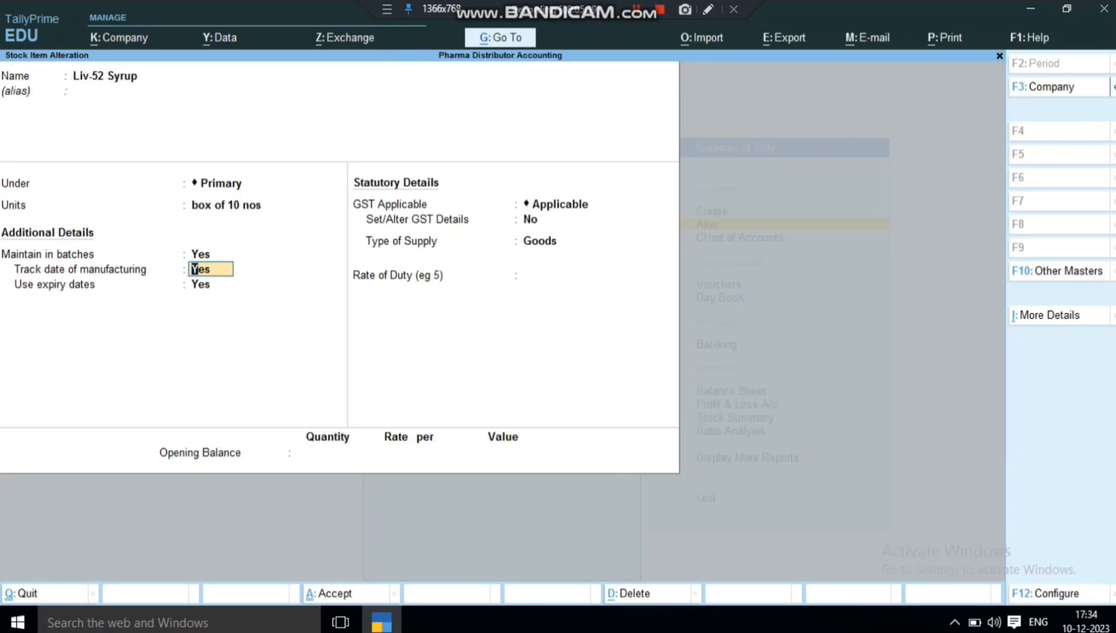
pyautogui.press('Return')
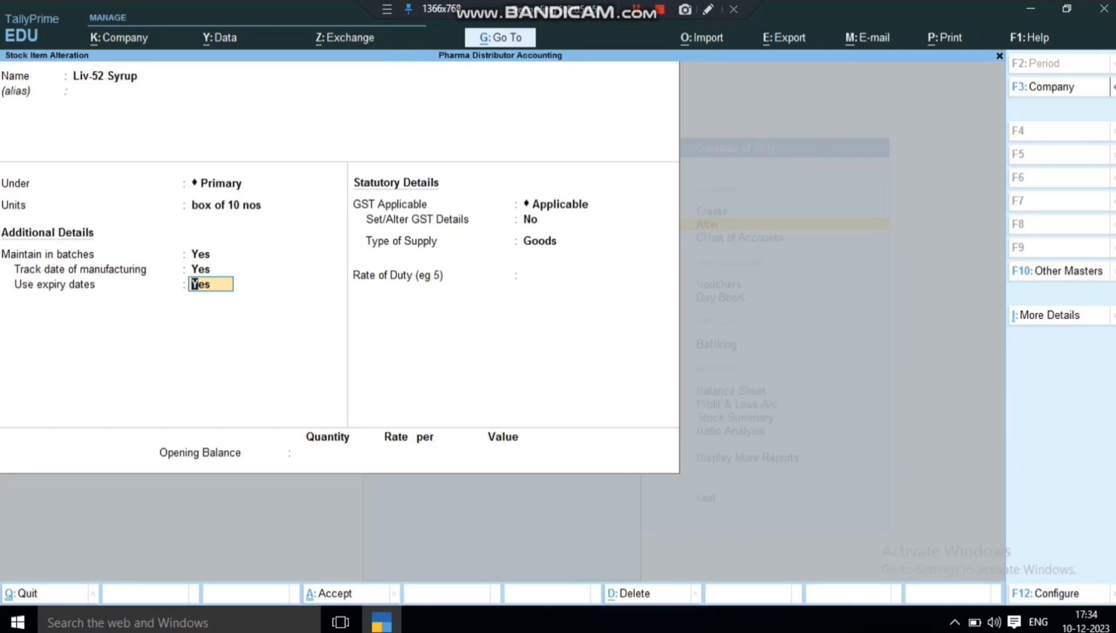
pyautogui.press('Return')
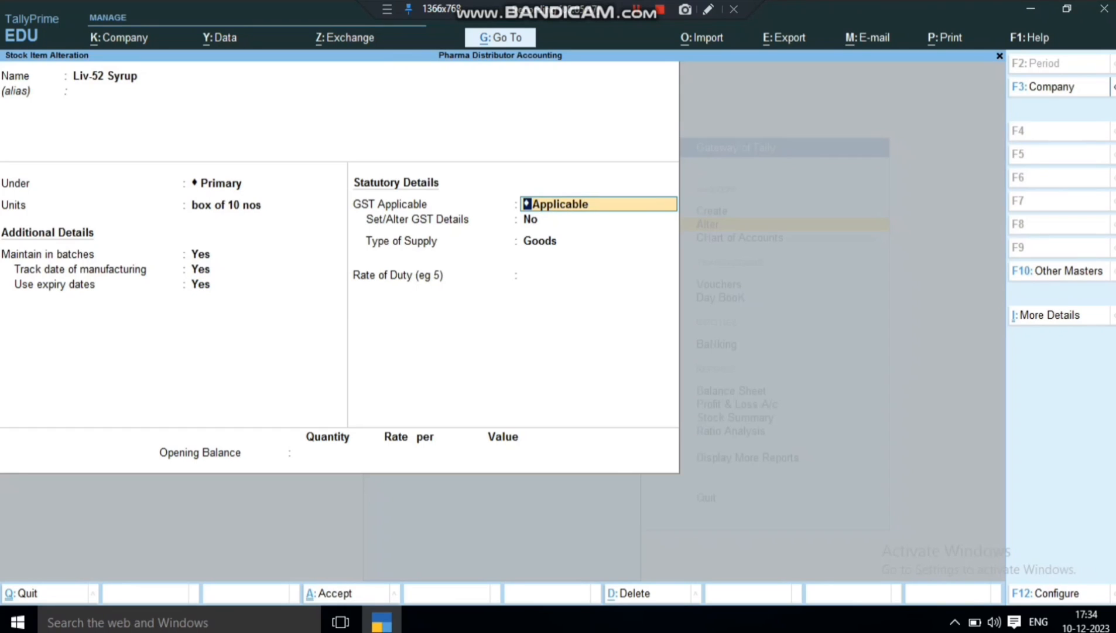
pyautogui.press('Return')
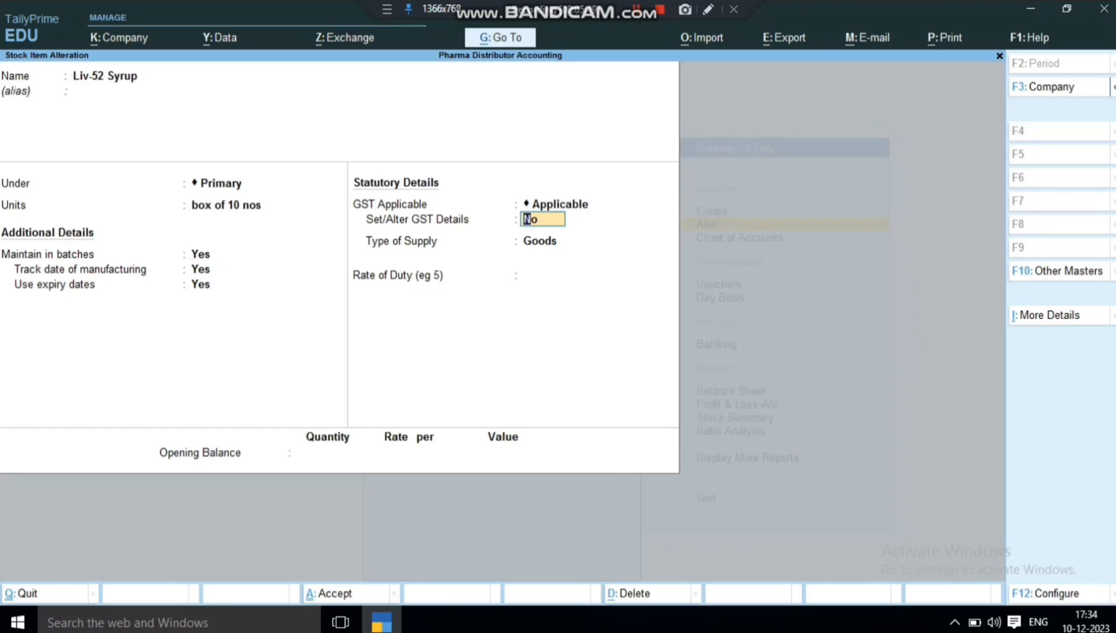
# Open Liv-52 Syrup's GST details, check the description, HSN/SAC, calculation type and tax rates, and accept the item.
pyautogui.write('y')
pyautogui.press('Return')
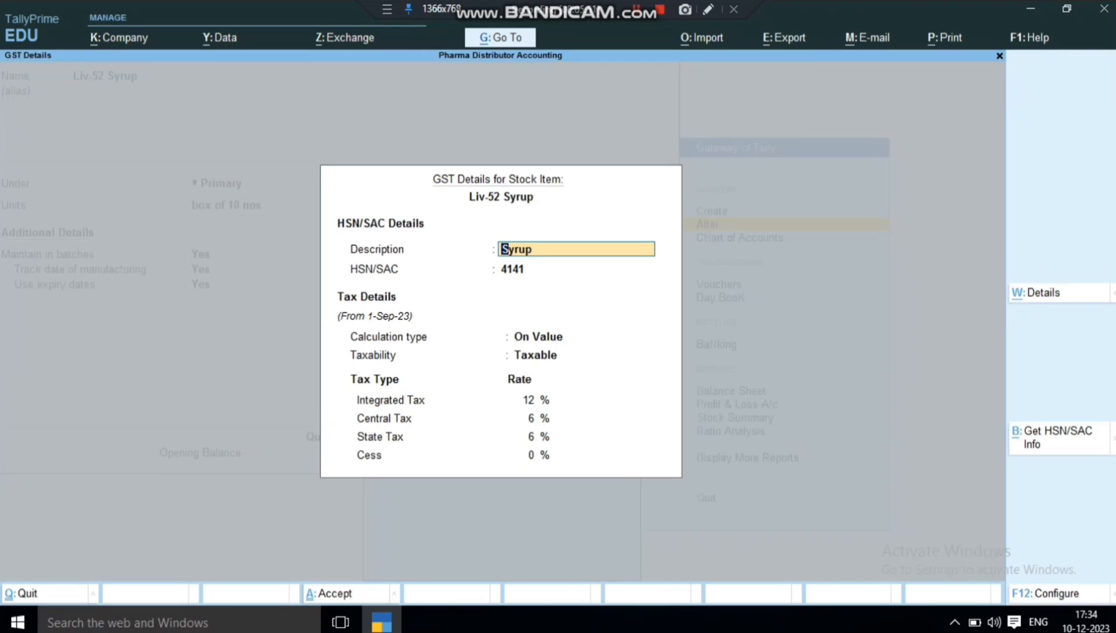
pyautogui.press('Return')
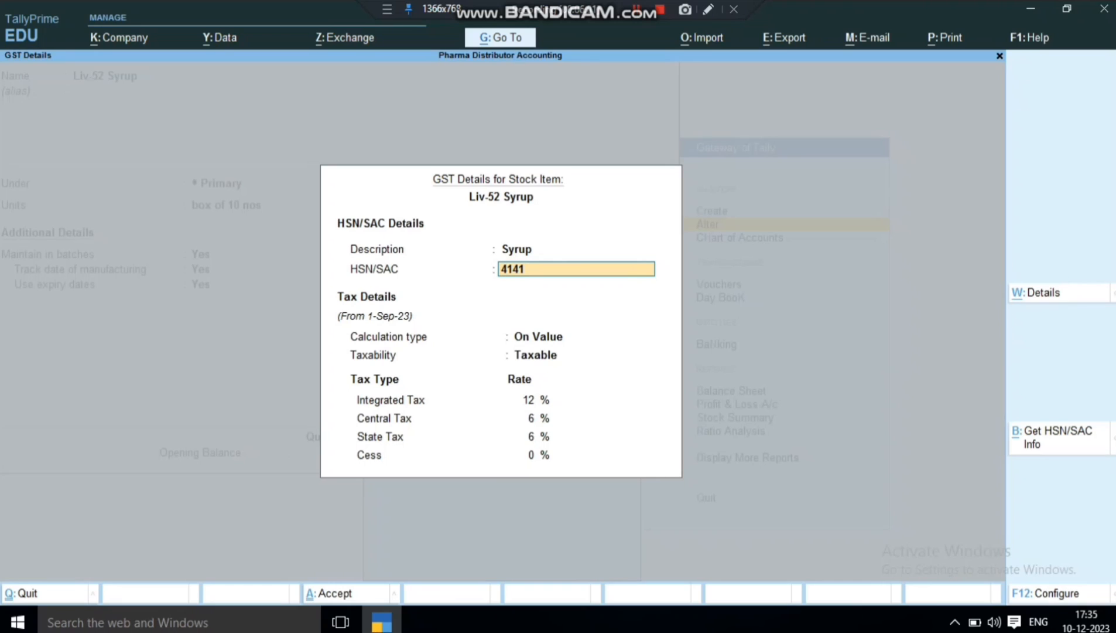
pyautogui.press('Return')
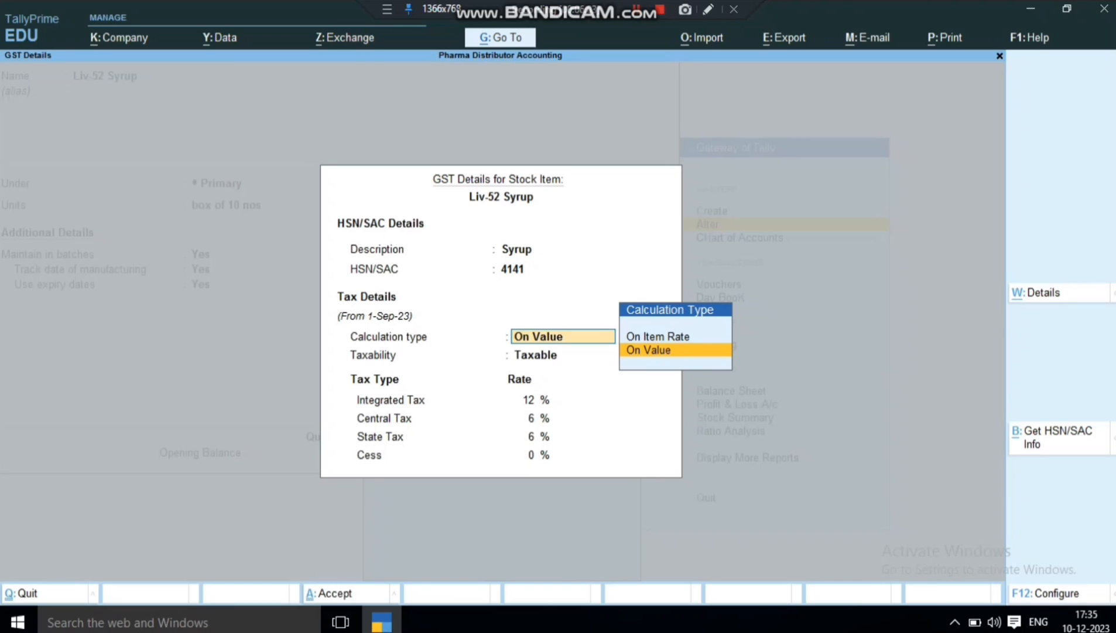
pyautogui.press('Return')
pyautogui.press('Return')
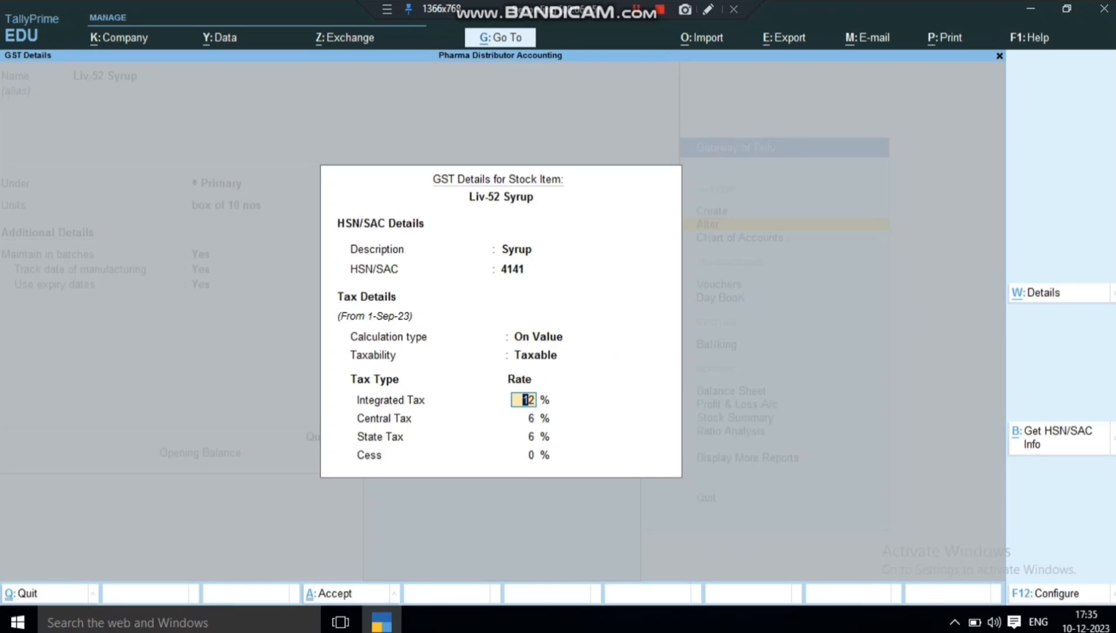
pyautogui.press('Return')
pyautogui.press('Return')
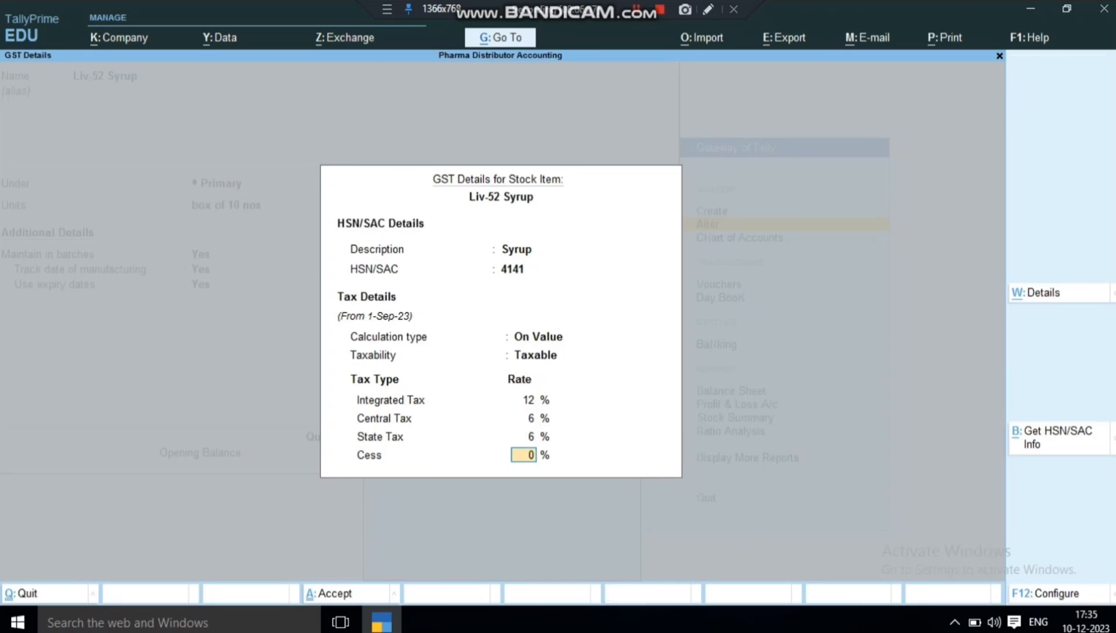
pyautogui.press('Return')
pyautogui.press('Return')
pyautogui.press('Return')
pyautogui.press('Return')
pyautogui.press('Return')
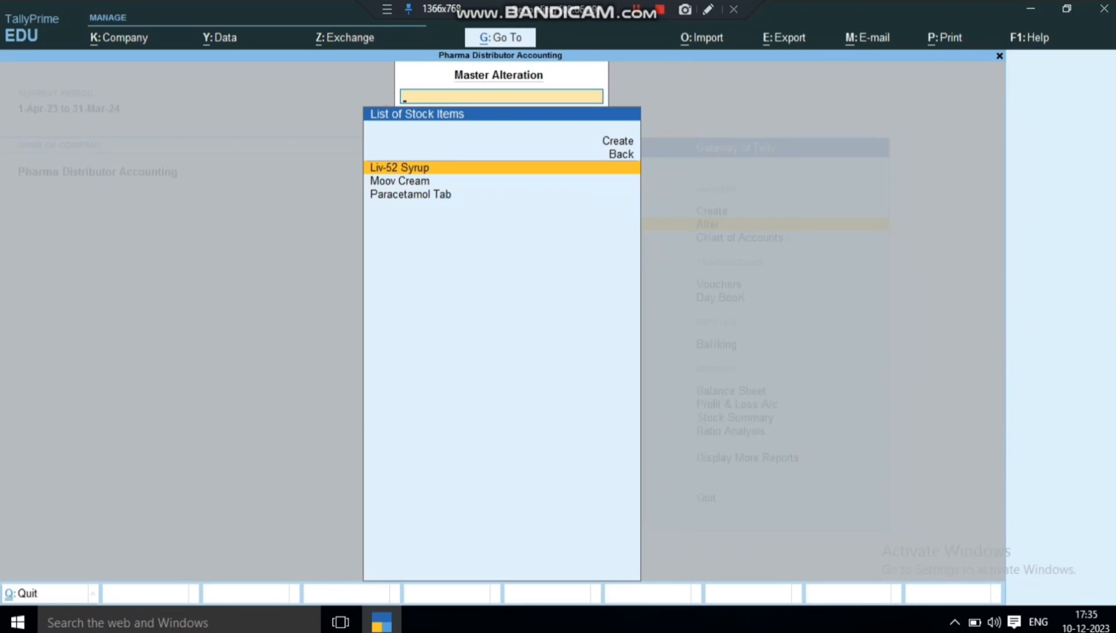
# Open the stock item Moov Cream and review its units, batch, manufacturing date and expiry date settings.
pyautogui.press('Down')
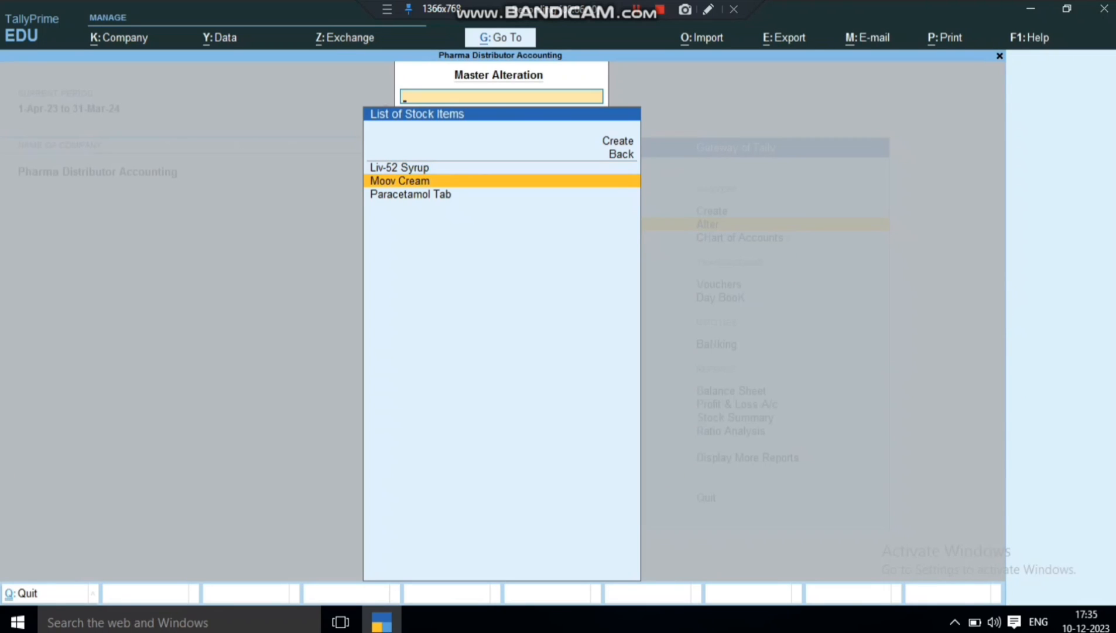
pyautogui.press('Return')
pyautogui.press('Return')
pyautogui.press('Return')
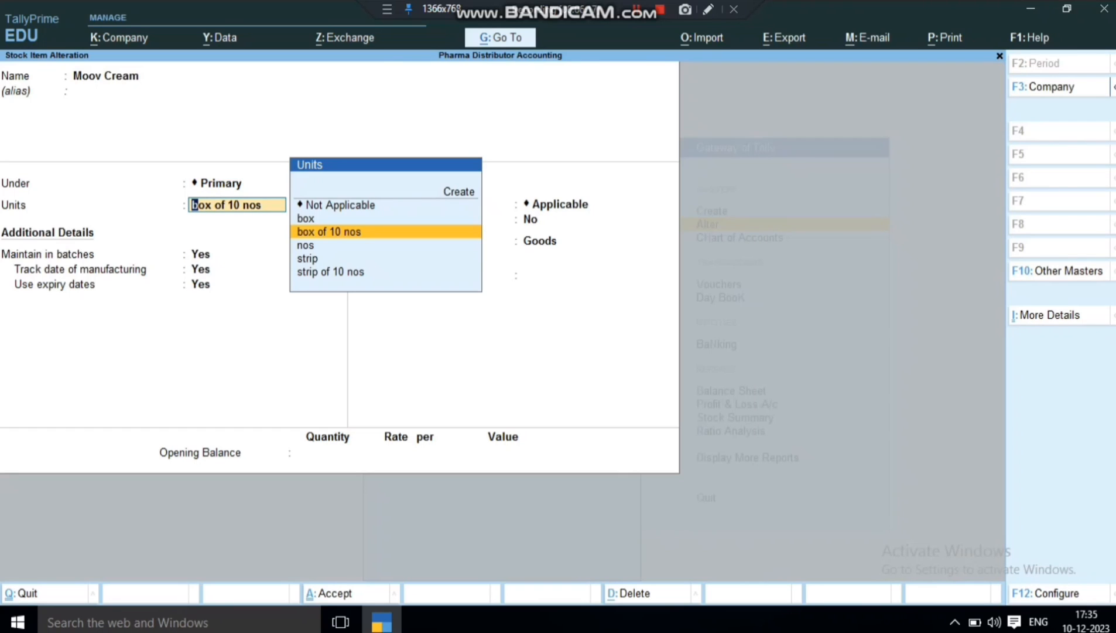
pyautogui.press('Return')
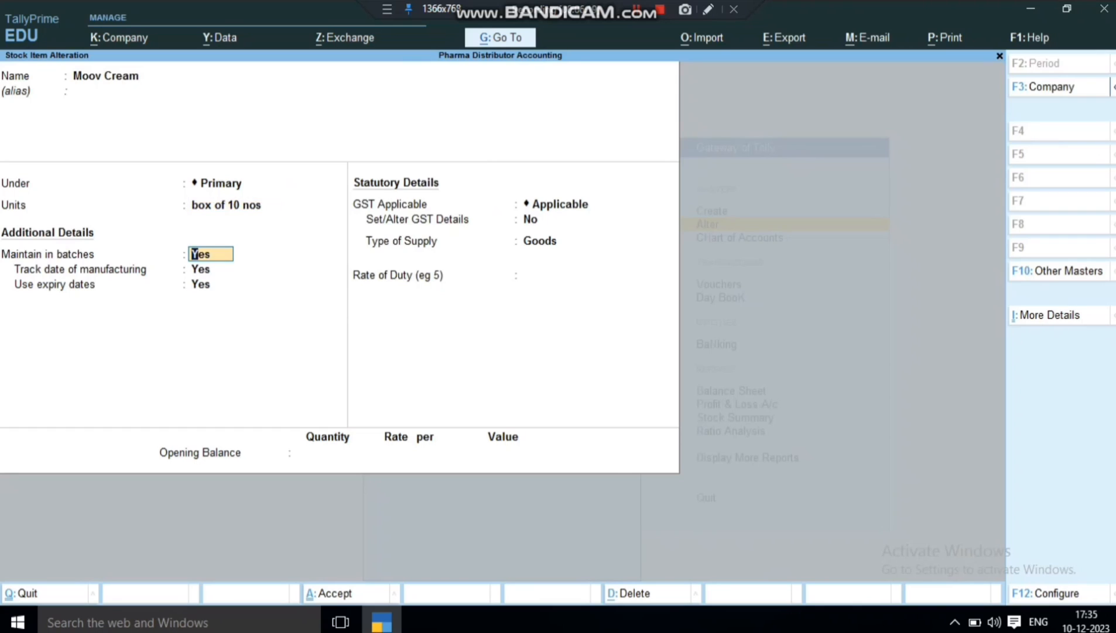
pyautogui.press('Return')
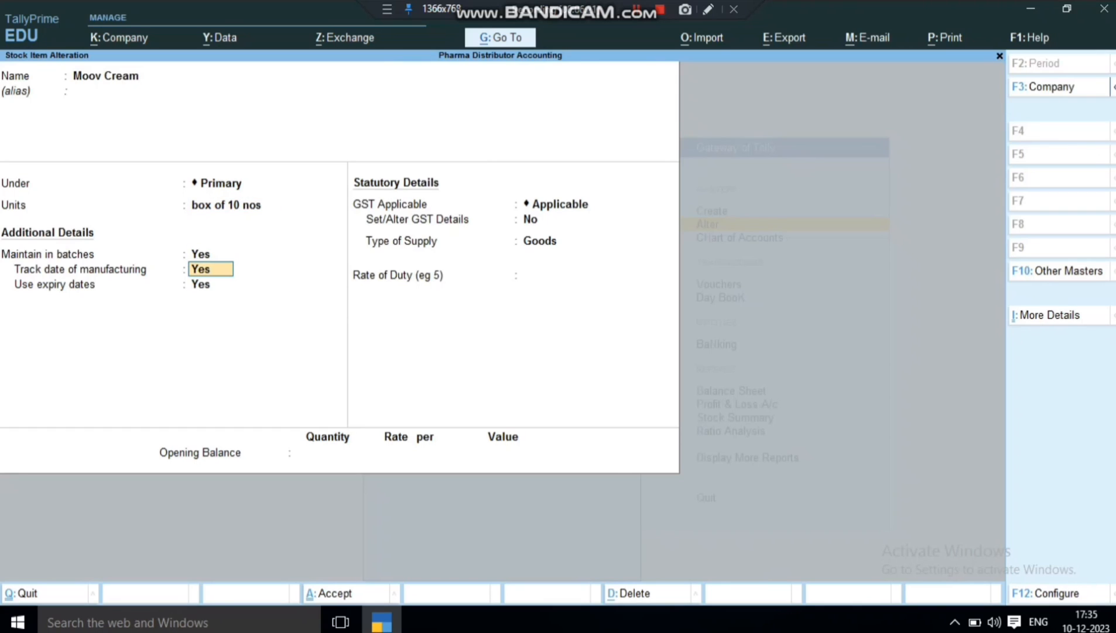
pyautogui.press('Return')
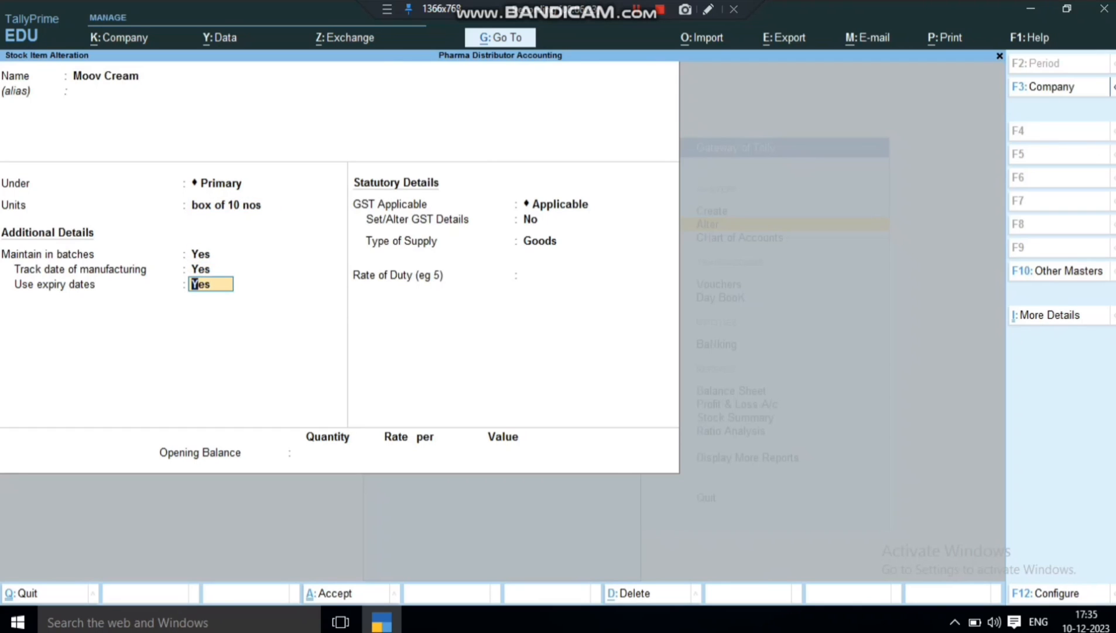
pyautogui.press('Return')
pyautogui.press('Return')
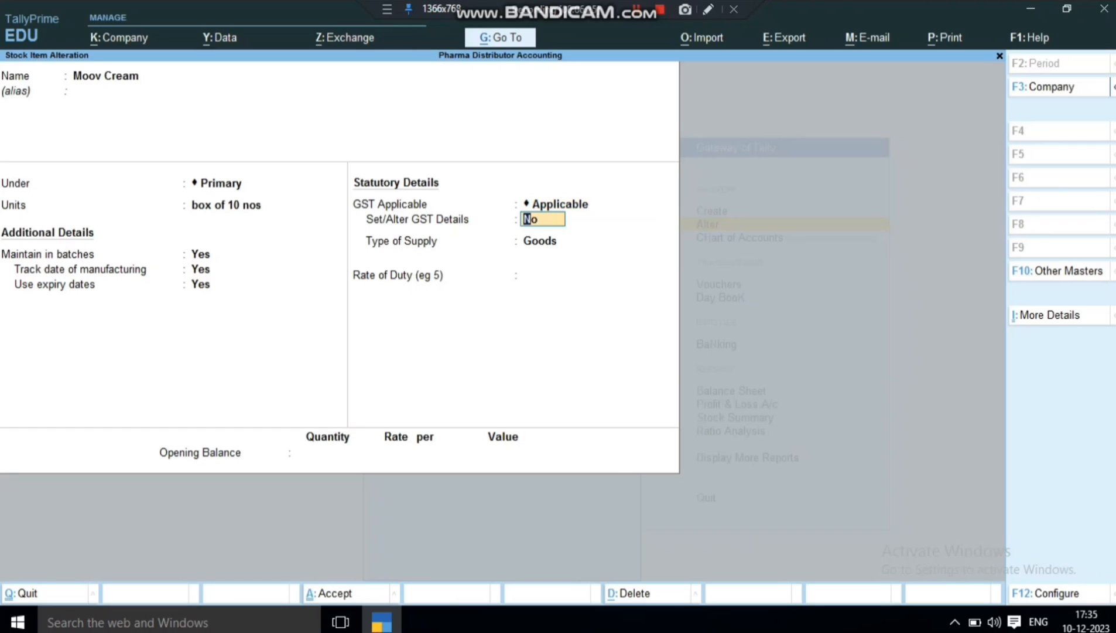
# Open Moov Cream's GST details, check the HSN/SAC and tax rates, and accept the item without changes.
pyautogui.write('y')
pyautogui.press('Return')
pyautogui.press('Return')
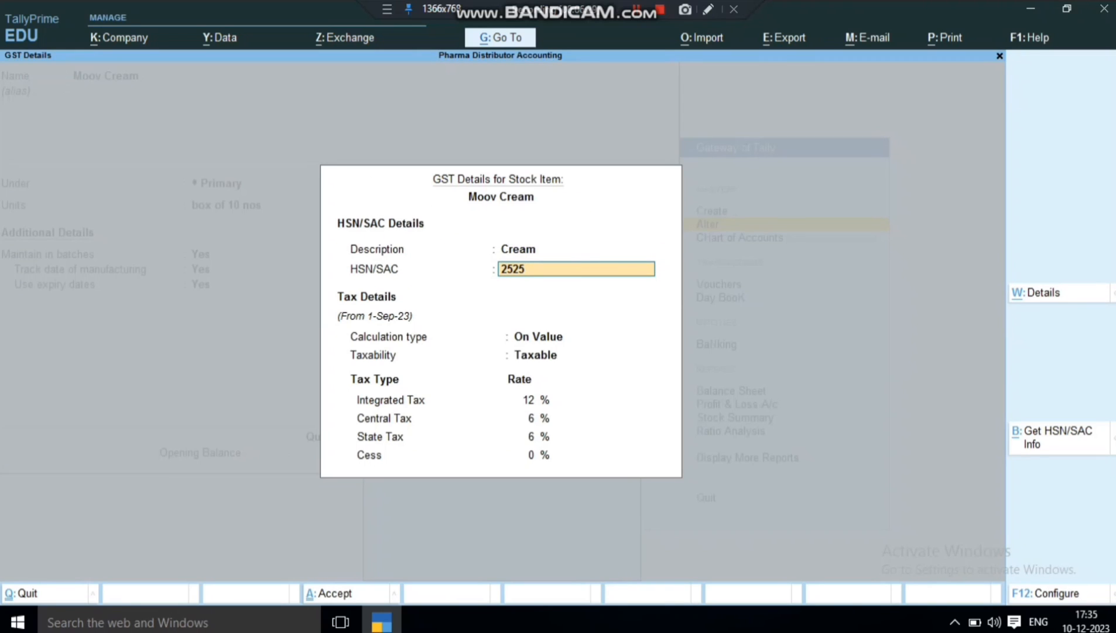
pyautogui.press('Return')
pyautogui.press('Return')
pyautogui.press('Return')
pyautogui.press('Return')
pyautogui.press('Return')
pyautogui.press('Return')
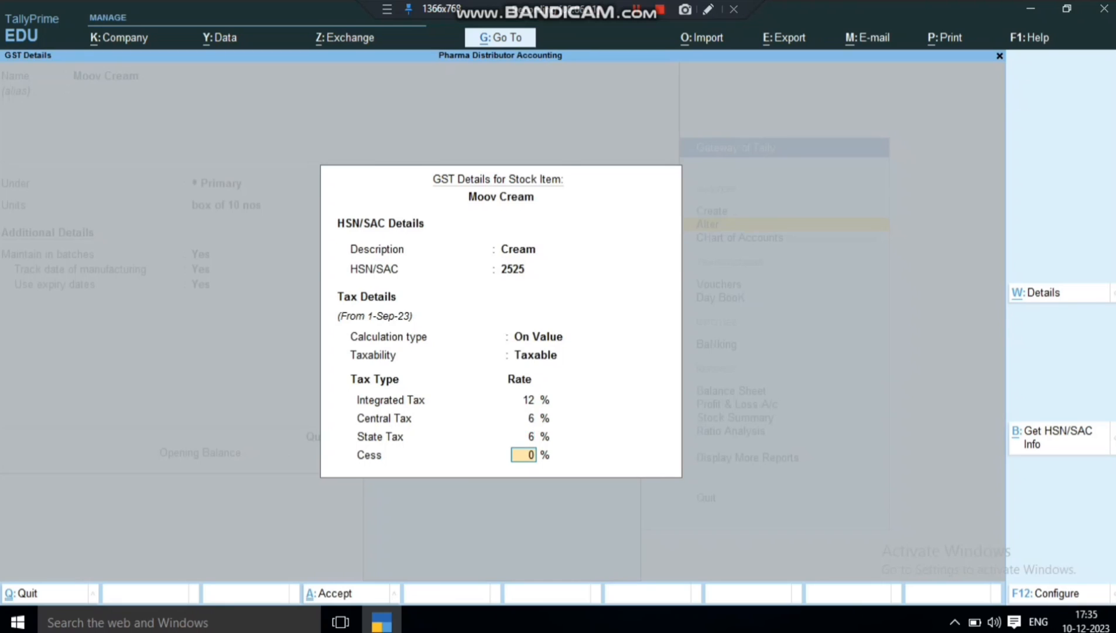
pyautogui.press('Return')
pyautogui.press('Return')
pyautogui.press('Return')
pyautogui.press('Return')
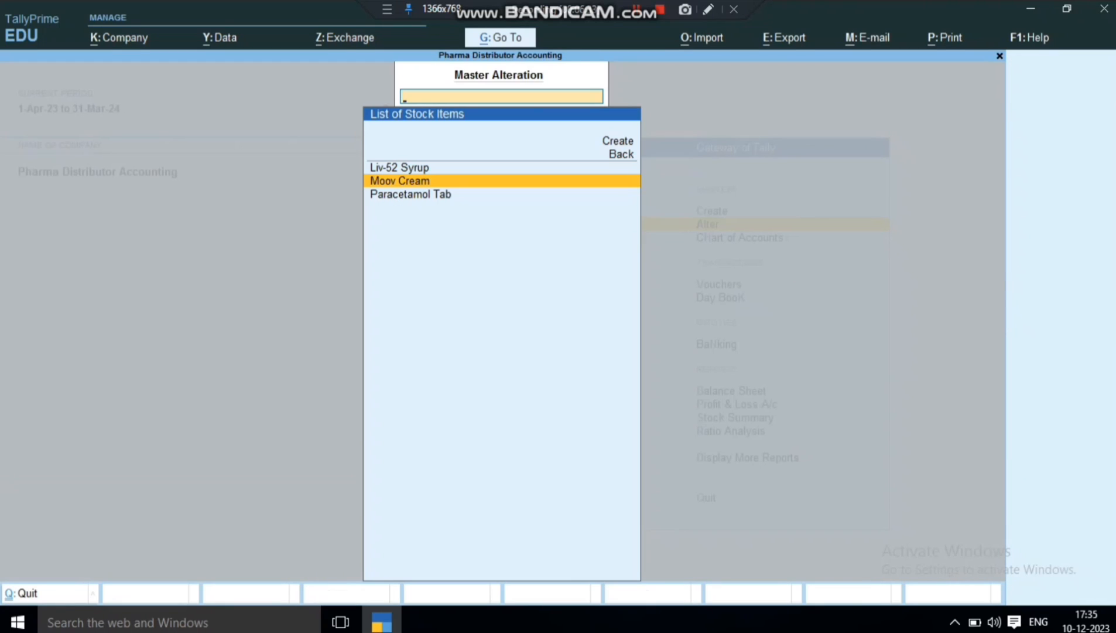
# Open the stock item Paracetamol Tab and review its units, batch, manufacturing date and expiry date settings.
pyautogui.press('Down')
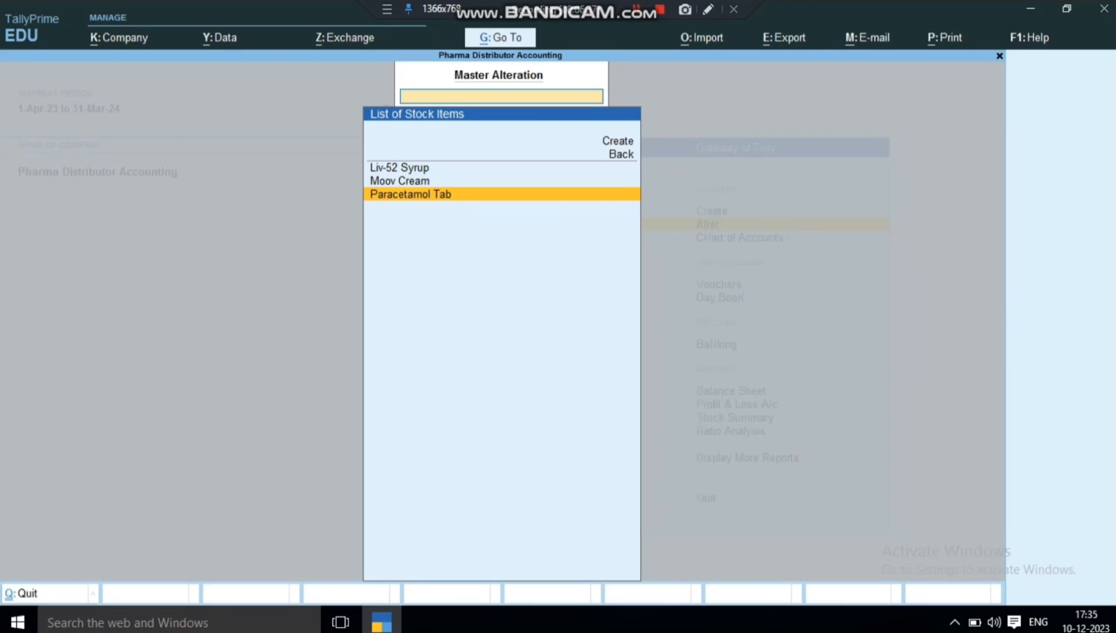
pyautogui.press('Return')
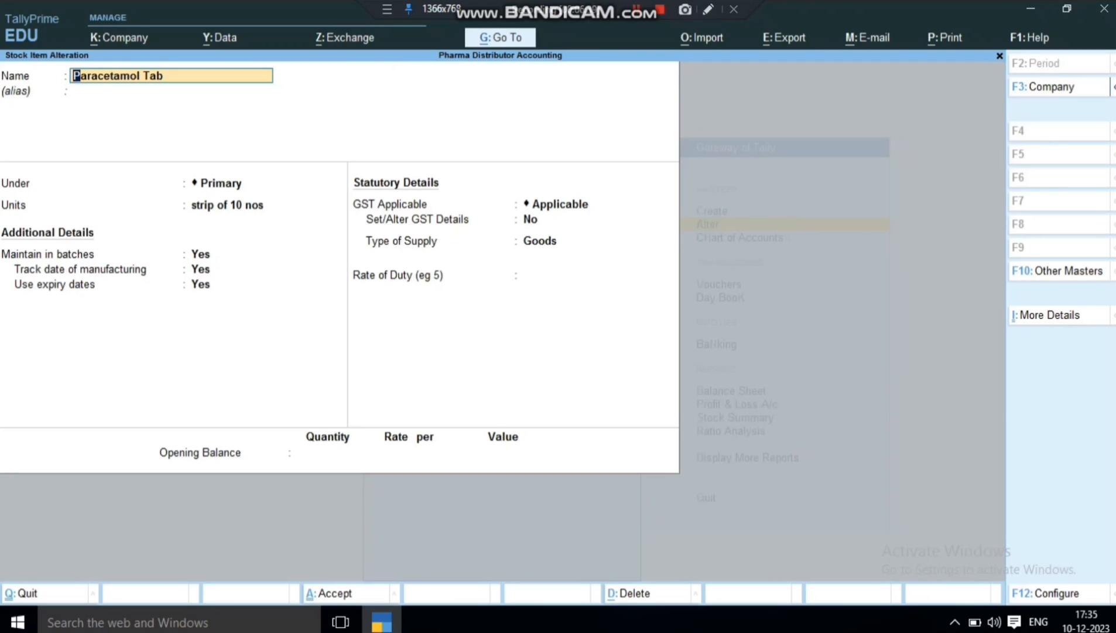
pyautogui.press('Return')
pyautogui.press('Return')
pyautogui.press('Return')
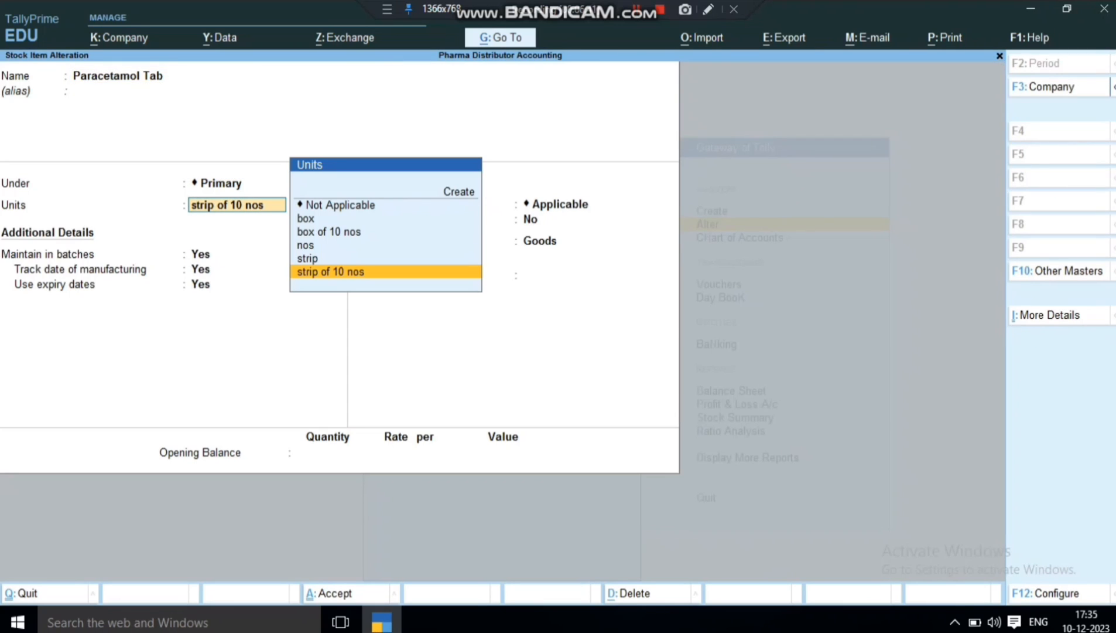
pyautogui.press('Return')
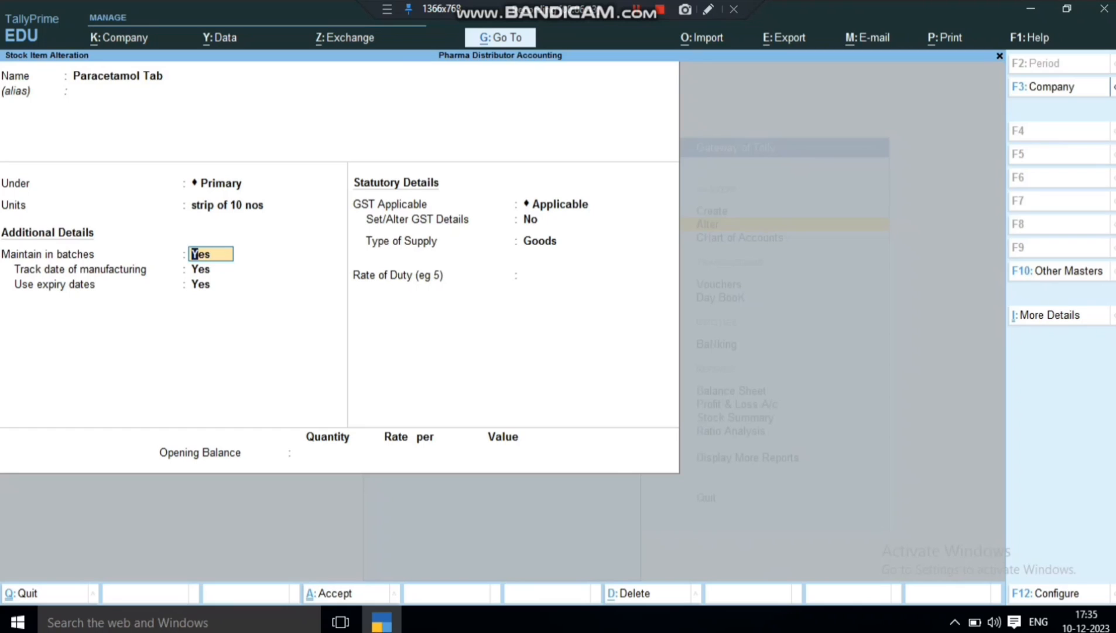
pyautogui.press('Return')
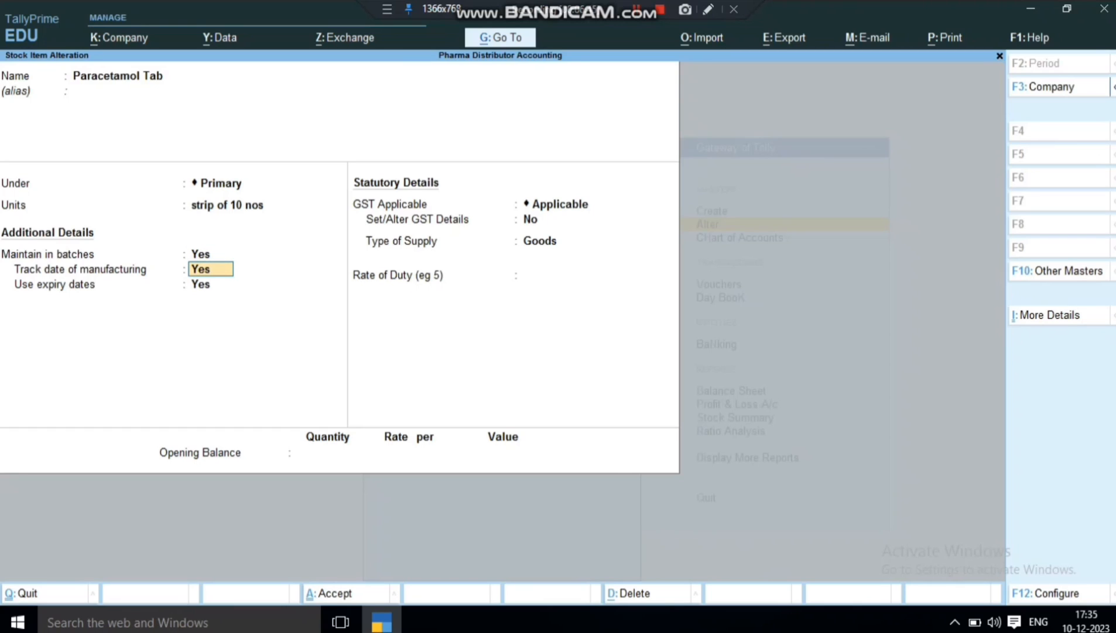
pyautogui.press('Return')
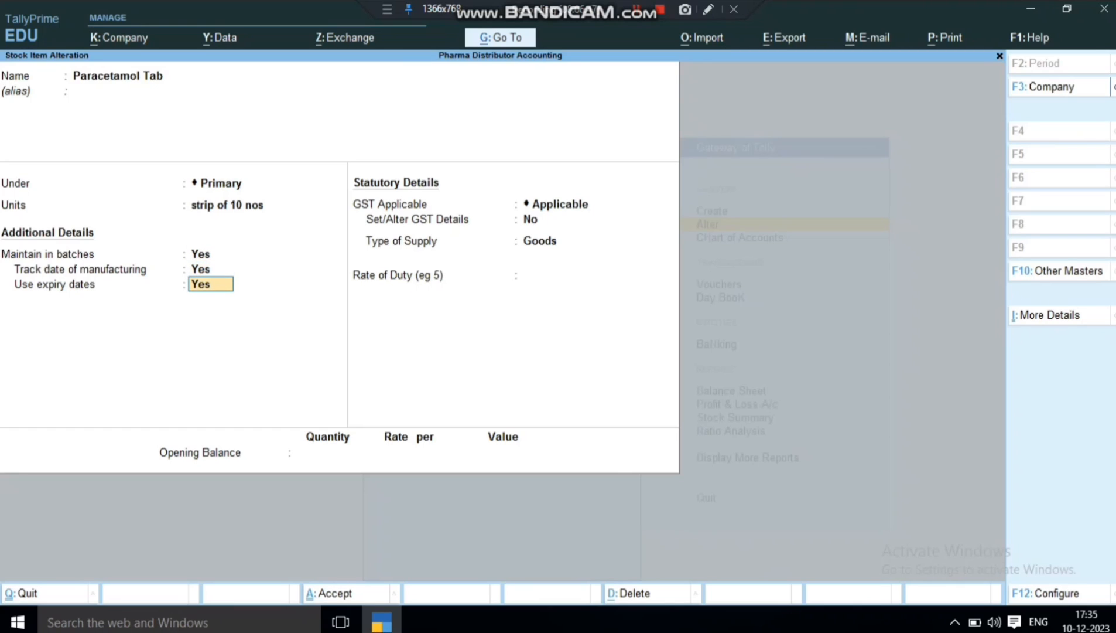
pyautogui.press('Return')
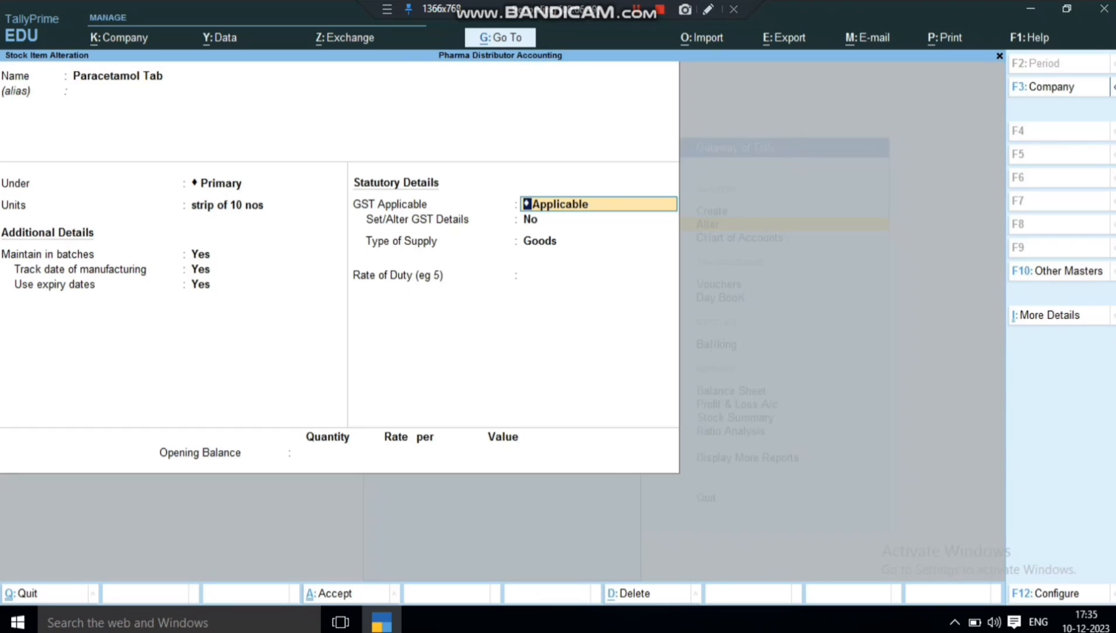
# Open Paracetamol Tab's GST details, check the description, HSN/SAC and tax rates, and accept the item without changes.
pyautogui.press('Return')
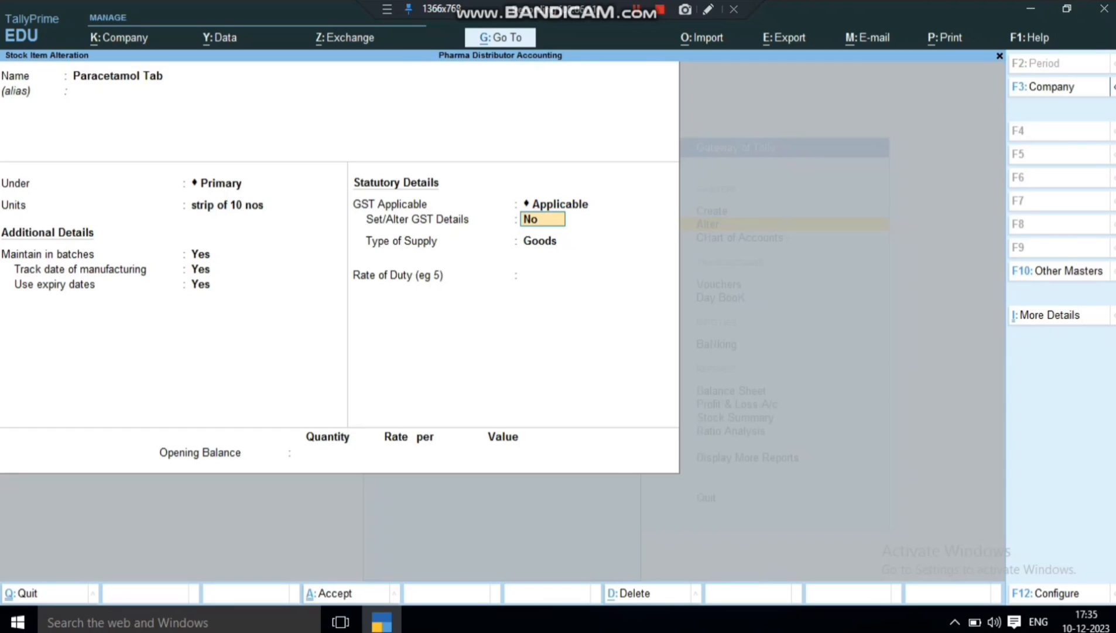
pyautogui.write('y')
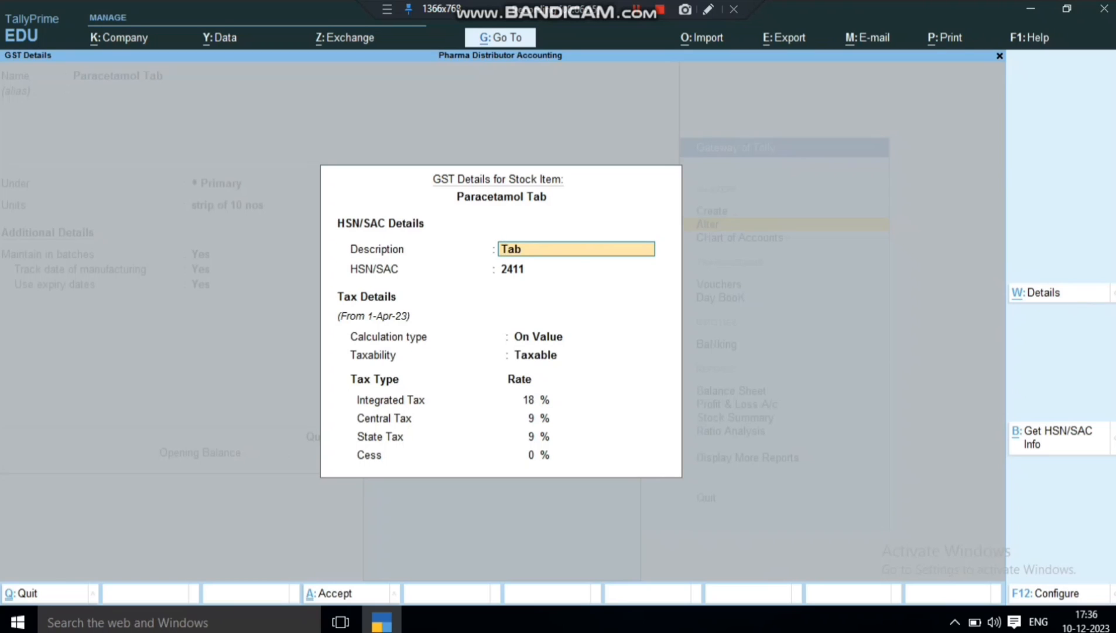
pyautogui.press('Return')
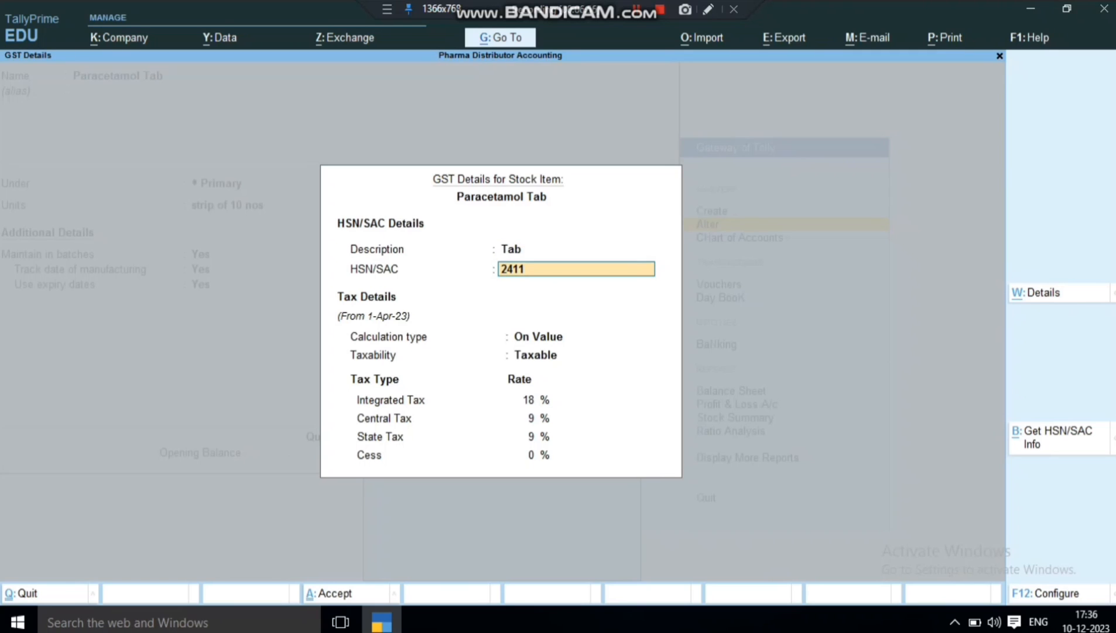
pyautogui.press('Return')
pyautogui.press('Return')
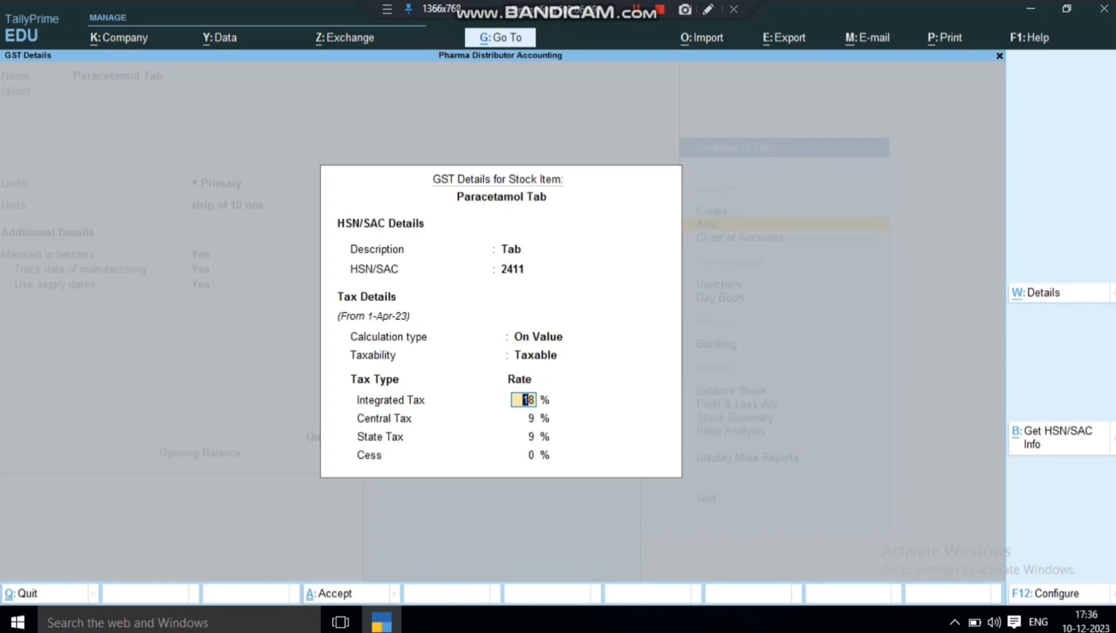
pyautogui.press('Return')
pyautogui.press('Return')
pyautogui.press('Return')
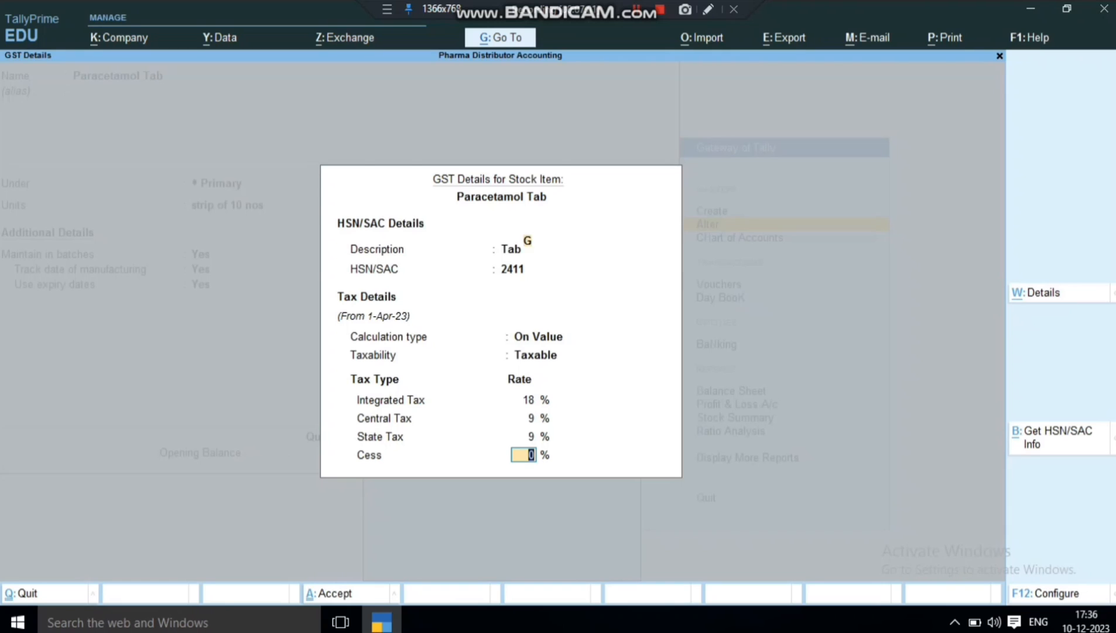
pyautogui.press('Return')
pyautogui.press('Return')
pyautogui.press('Return')
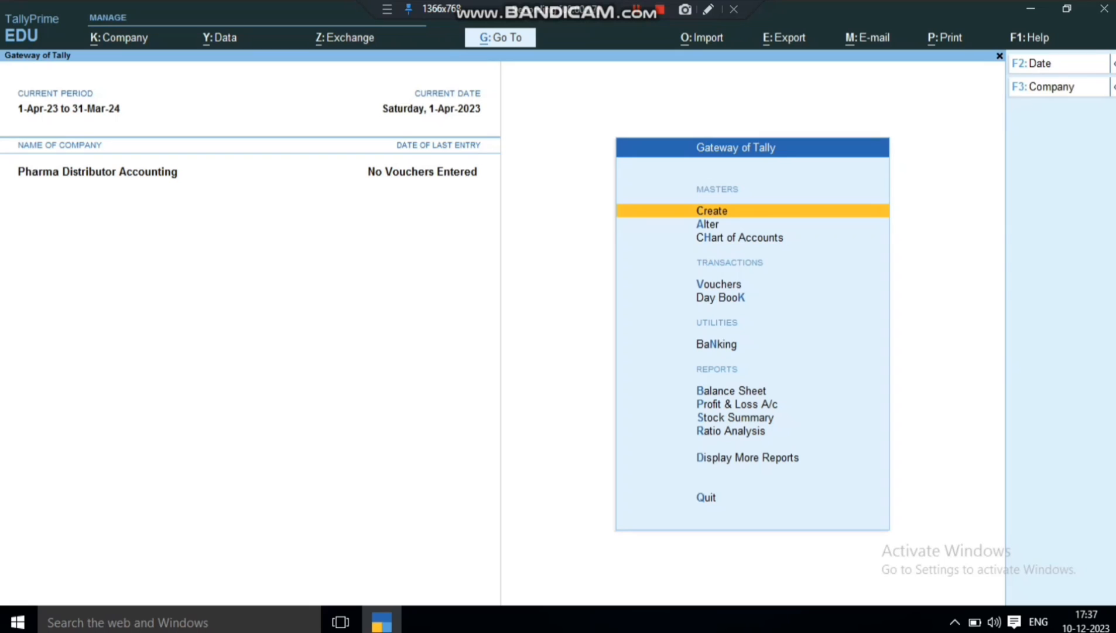
# Start a new purchase voucher and keep its date at 1-Apr-23.
pyautogui.press('Down')
pyautogui.press('Down')
pyautogui.press('Down')
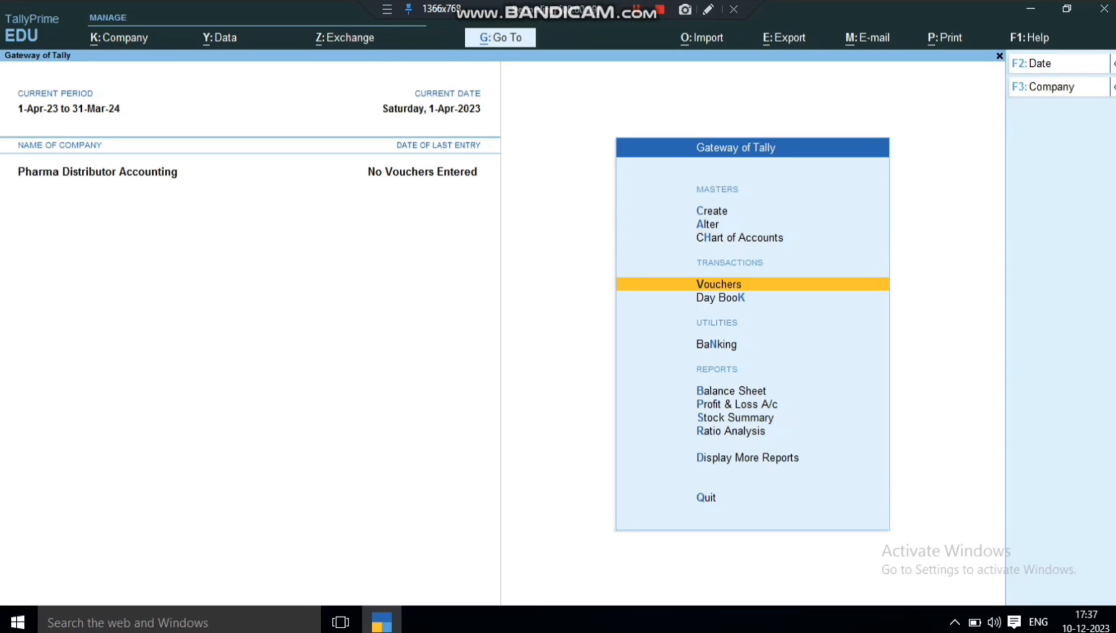
pyautogui.press('Return')
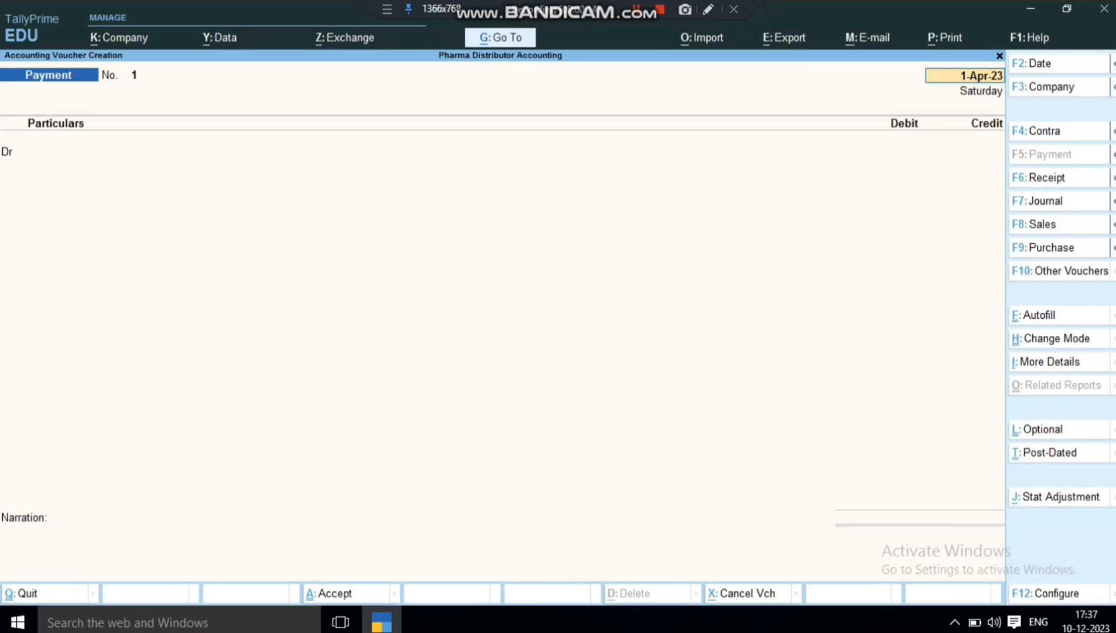
pyautogui.press('F9')
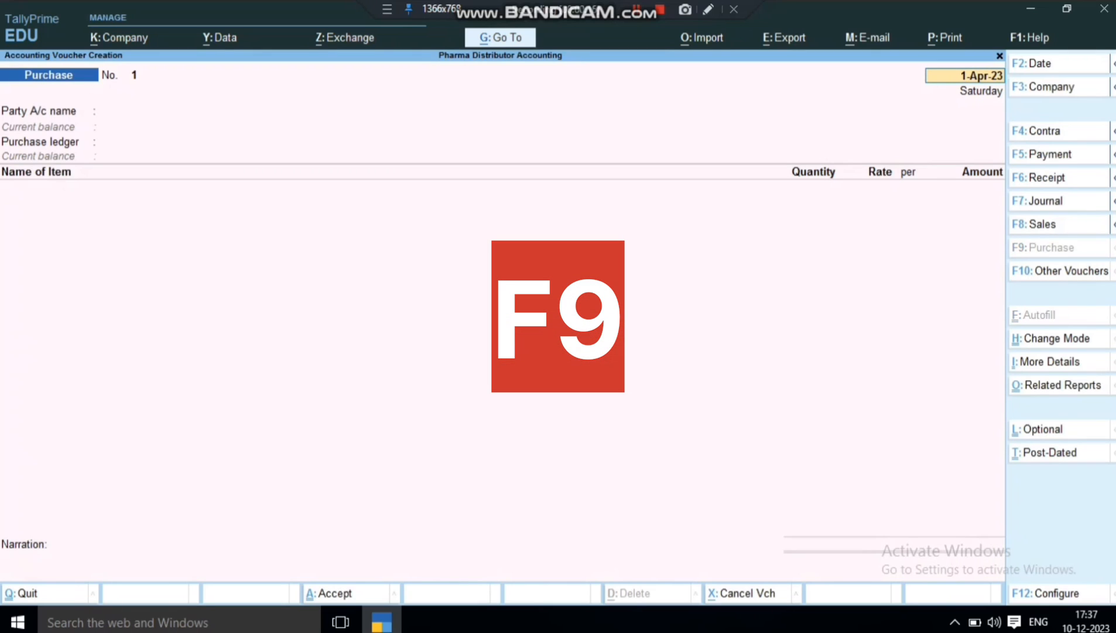
pyautogui.press('Return')
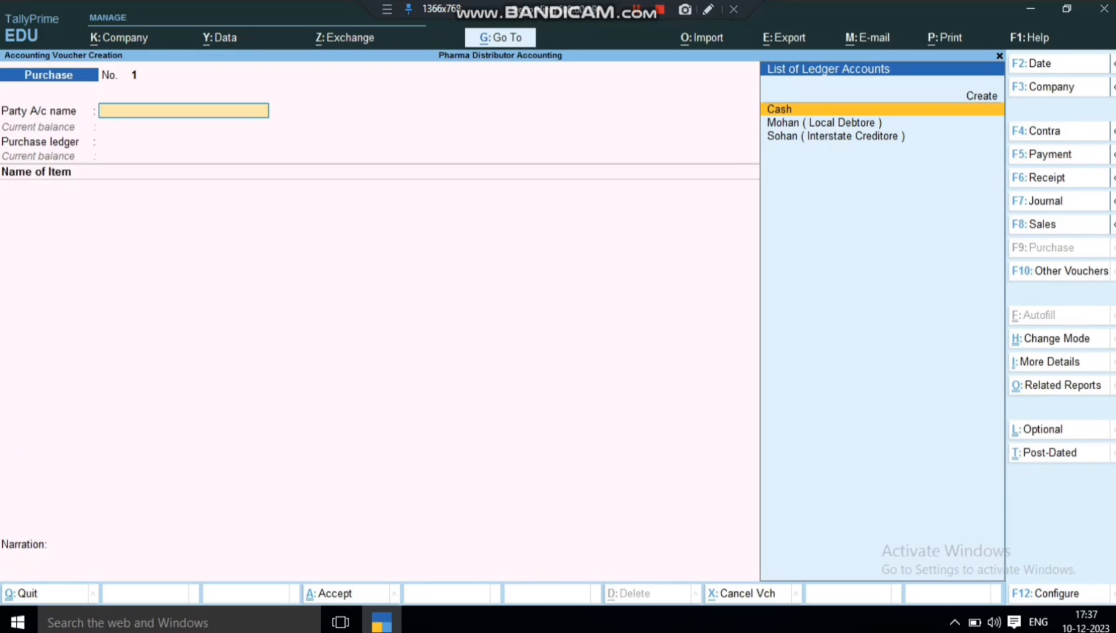
# Choose the interstate creditor as the party with its default receipt and party details, and Purchase A/c as the purchase ledger.
pyautogui.press('Down')
pyautogui.press('Down')
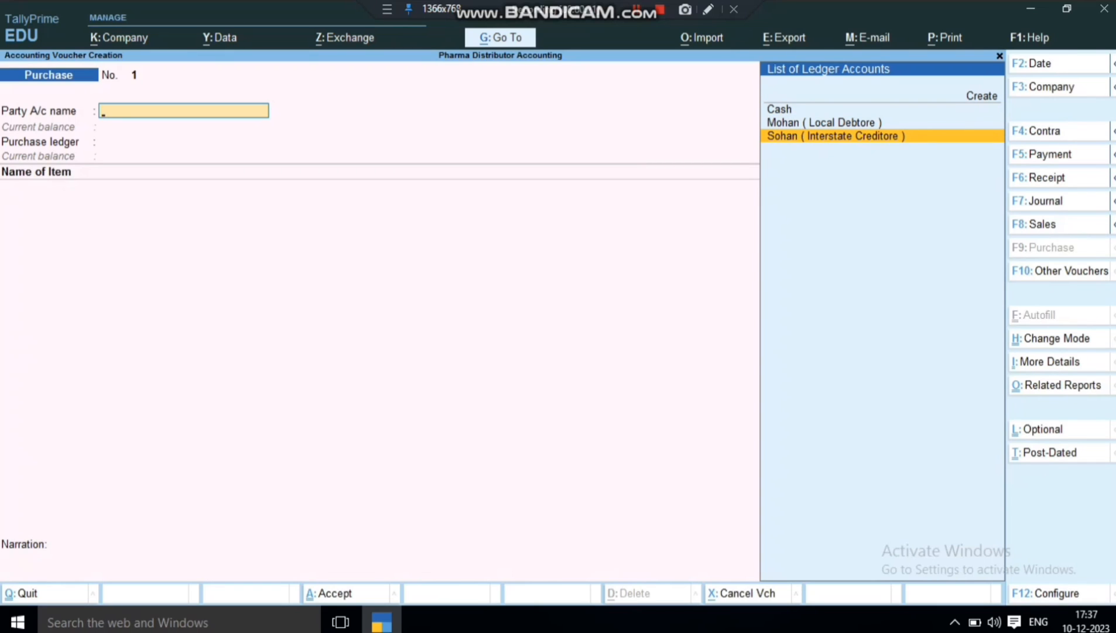
pyautogui.press('Return')
pyautogui.press('Return')
pyautogui.press('Return')
pyautogui.press('Return')
pyautogui.press('Return')
pyautogui.press('Return')
pyautogui.press('Return')
pyautogui.press('Return')
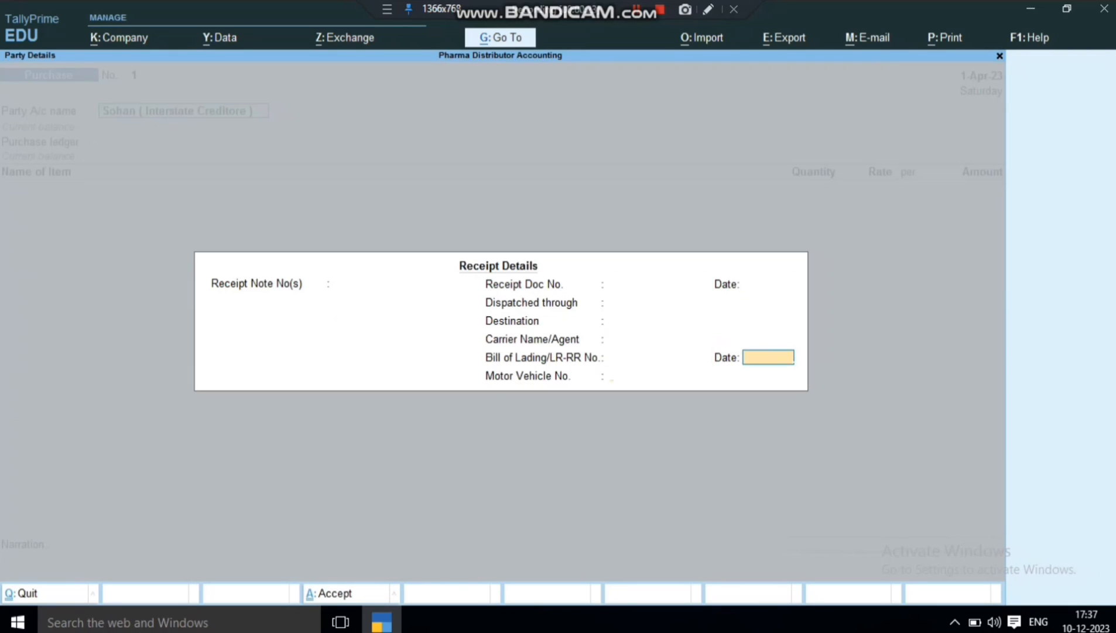
pyautogui.press('Return')
pyautogui.press('Return')
pyautogui.press('Return')
pyautogui.press('Return')
pyautogui.press('Return')
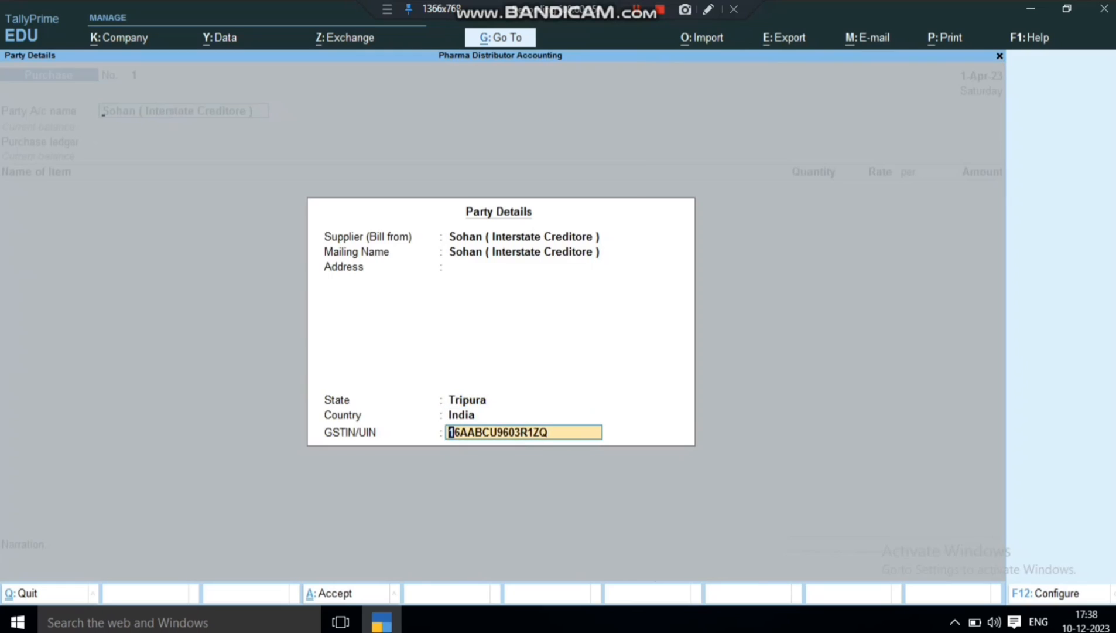
pyautogui.press('Return')
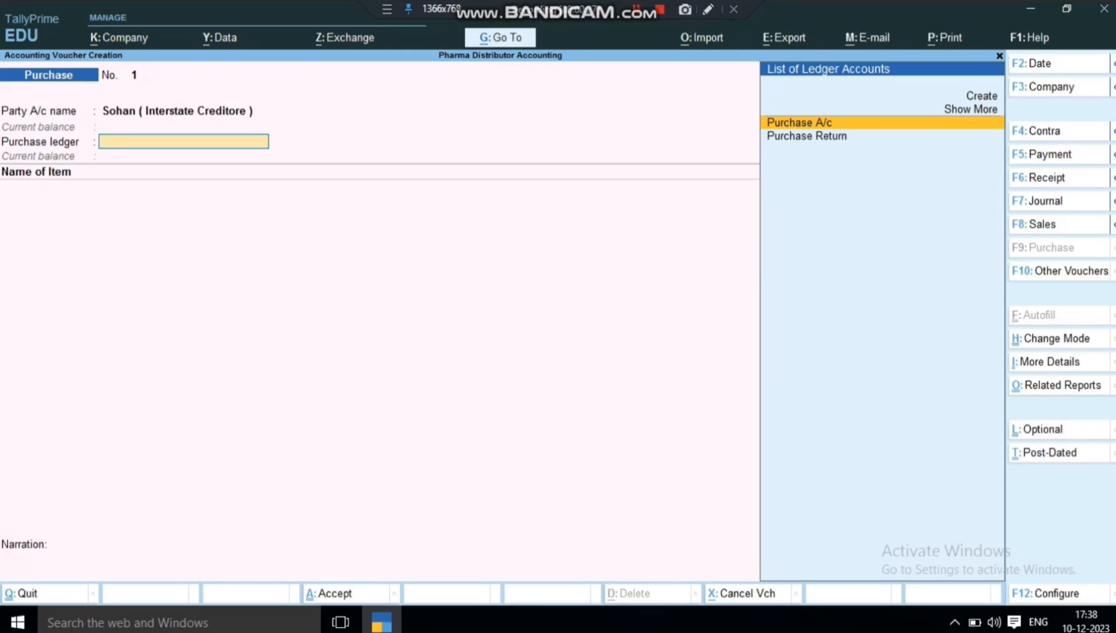
pyautogui.press('Return')
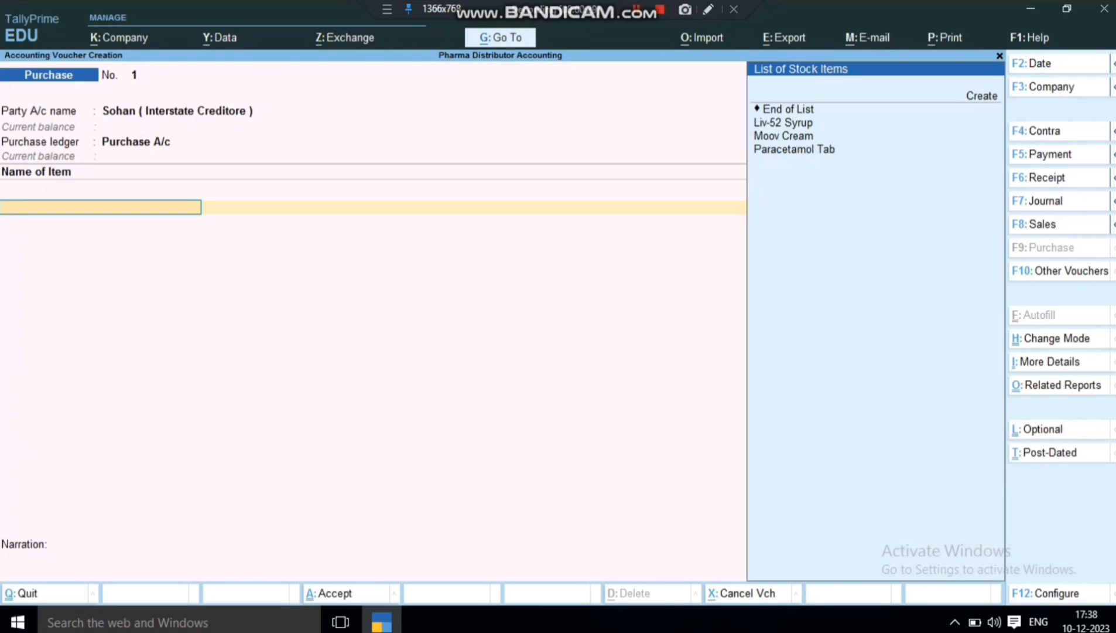
# Add Liv-52 Syrup to the purchase voucher and create the new batch number Syr.111 for it.
pyautogui.press('Down')
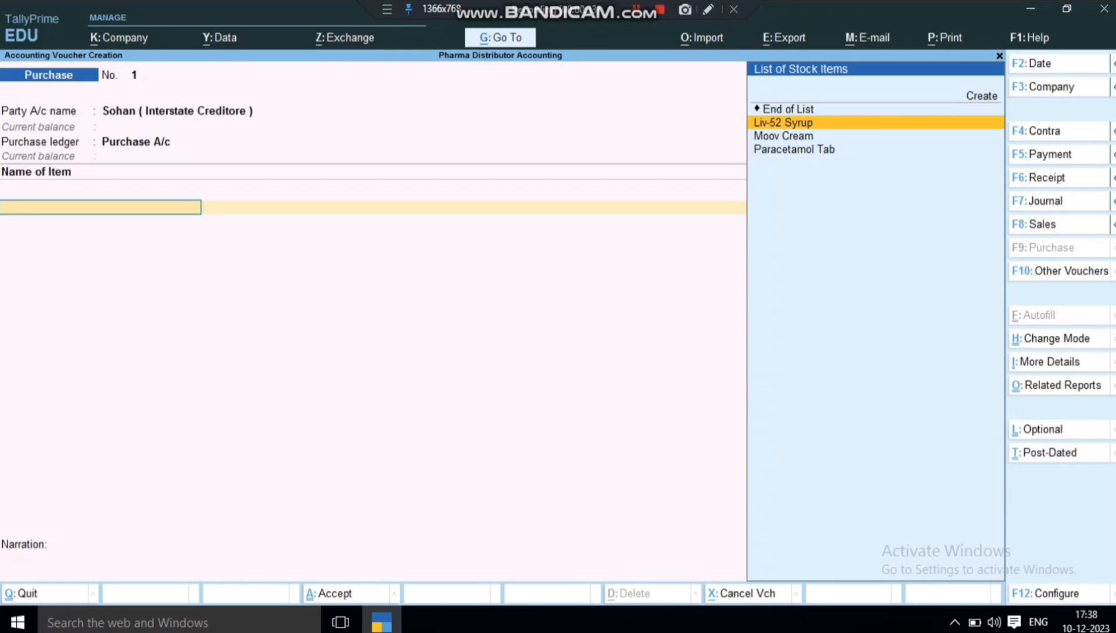
pyautogui.press('Return')
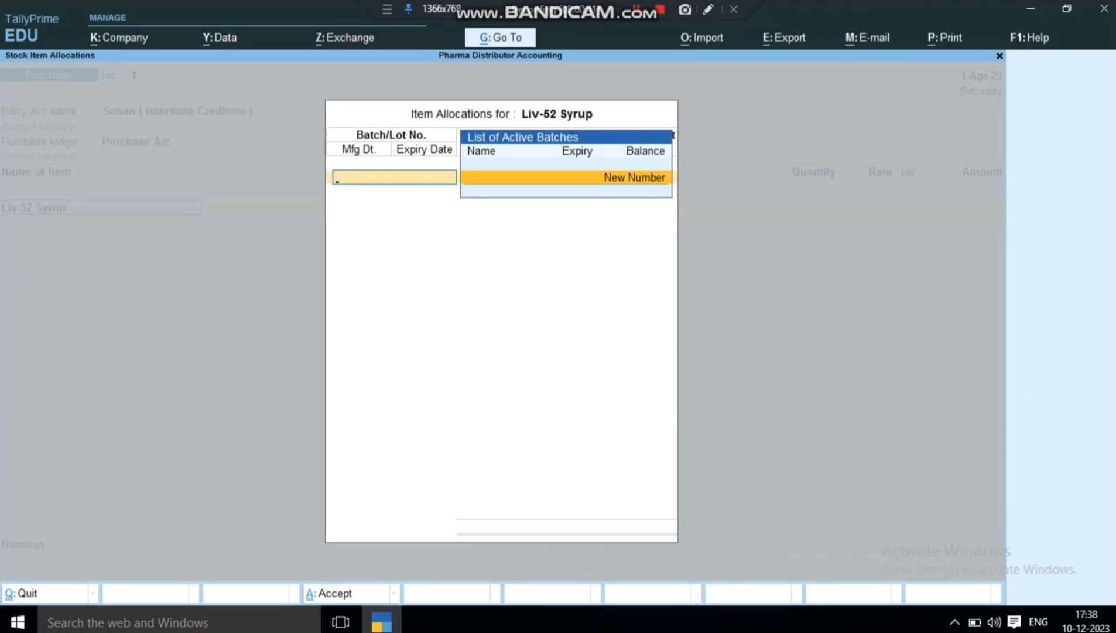
pyautogui.press('Return')
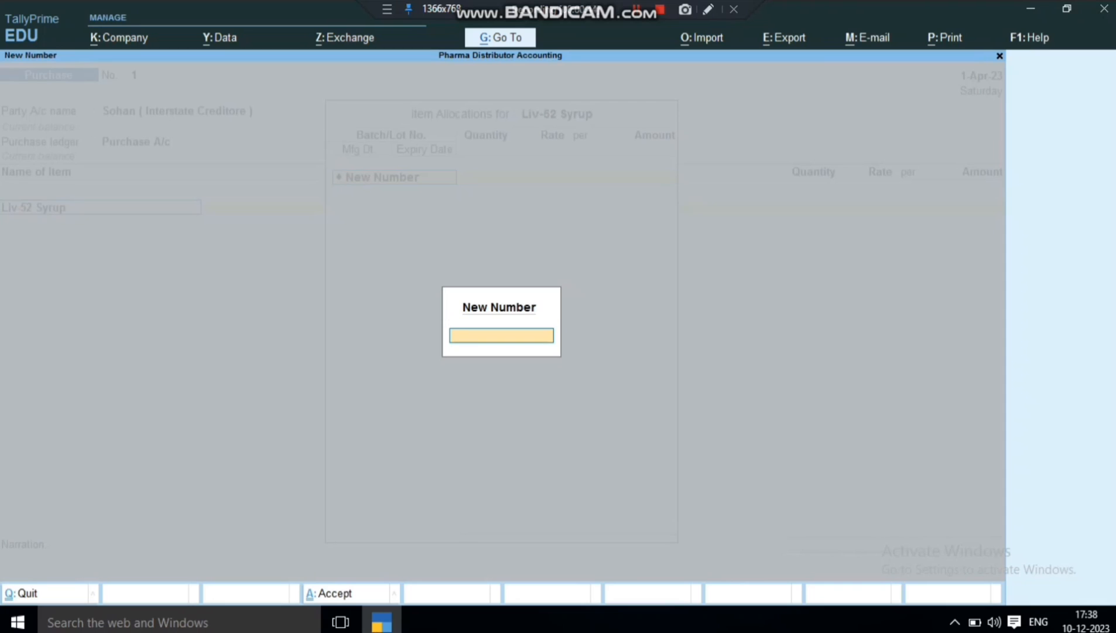
pyautogui.write('Syr.111')
pyautogui.press('Return')
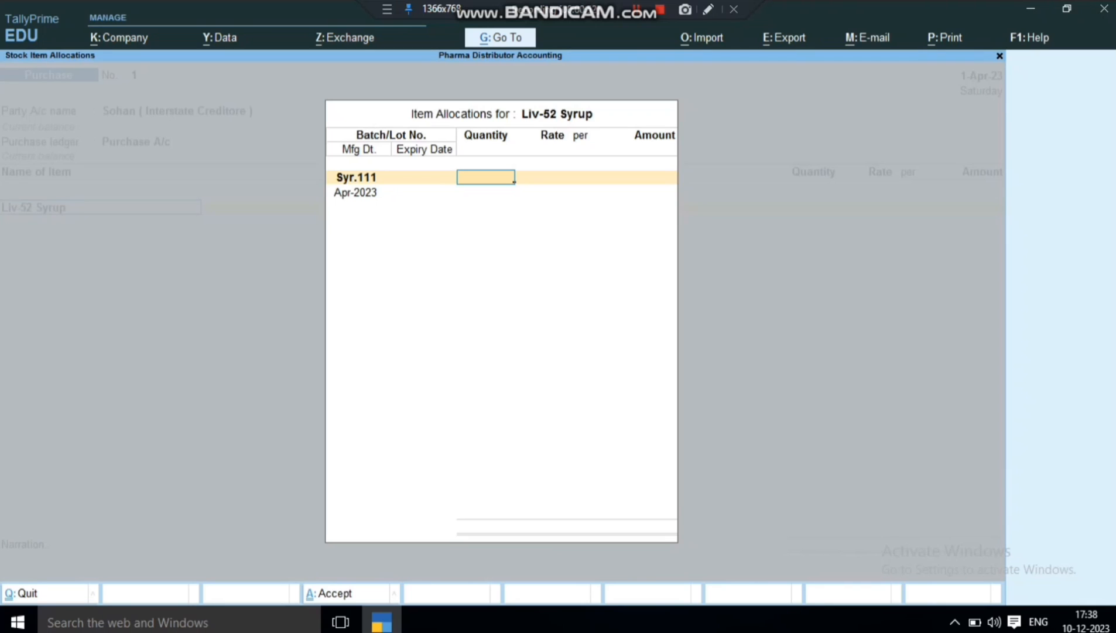
# Enter a quantity of 100 boxes at a rate of 40 per box for batch Syr.111.
pyautogui.write('100')
pyautogui.press('Return')
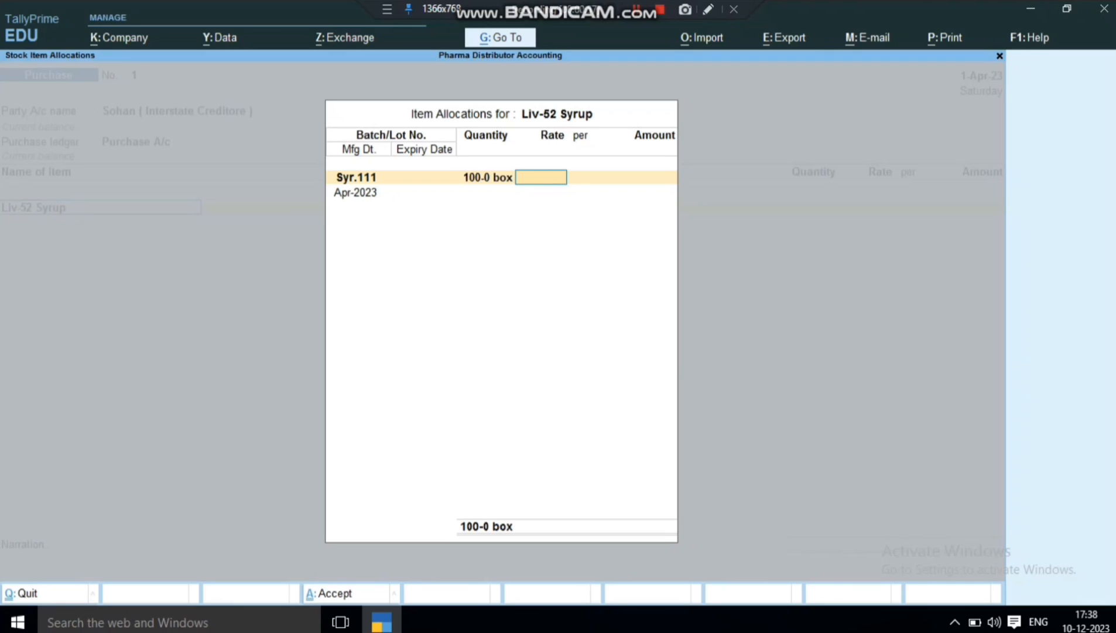
pyautogui.write('40')
pyautogui.press('Return')
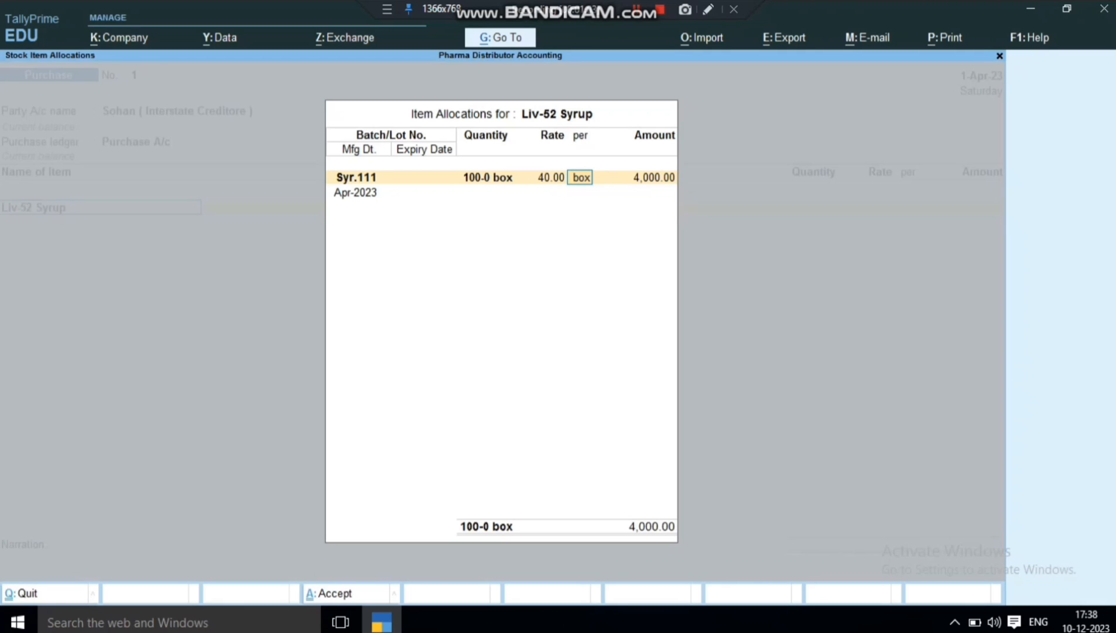
pyautogui.press('Return')
pyautogui.press('Return')
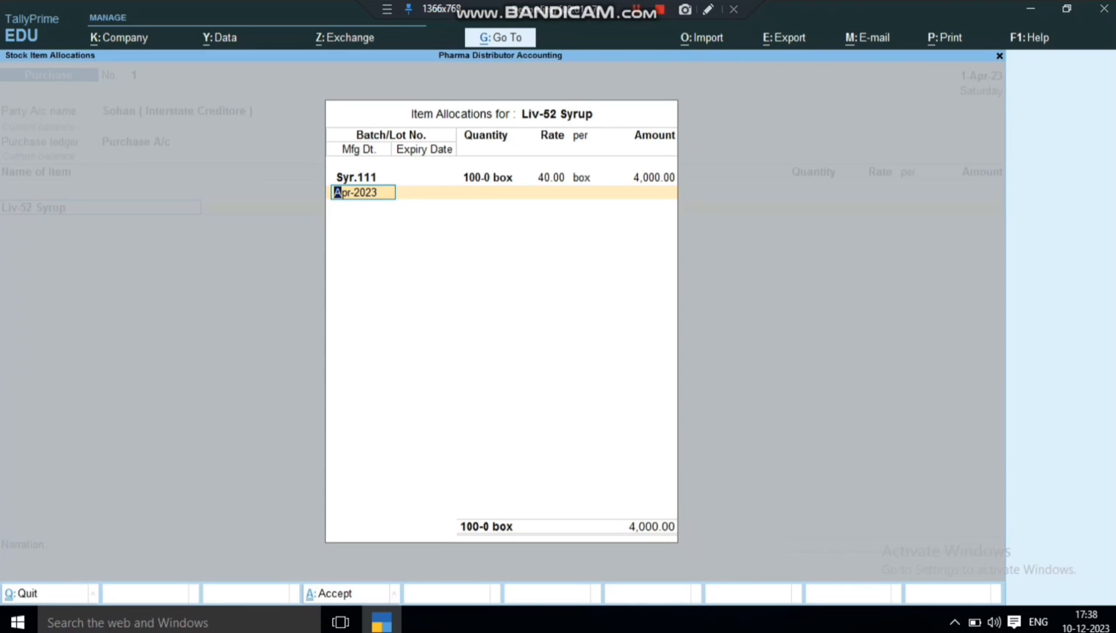
# Set batch Syr.111's manufacturing date to May-2022 and expiry date to 1-Aug-22, and finish the Liv-52 Syrup allocation.
pyautogui.write('1 may')
pyautogui.press('Return')
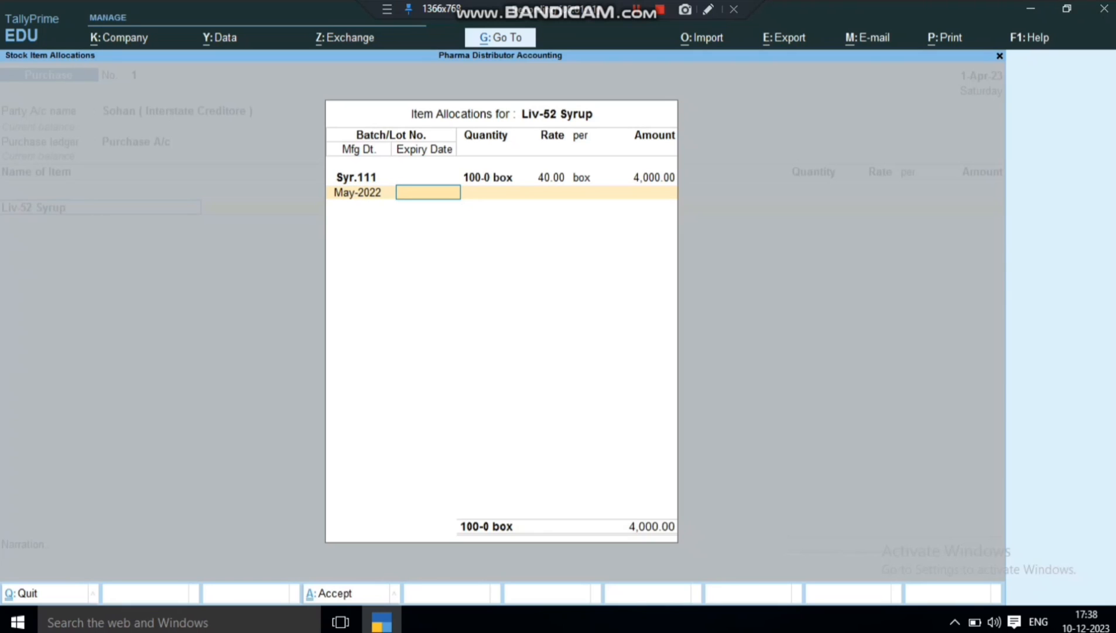
pyautogui.write('1 aug')
pyautogui.press('Return')
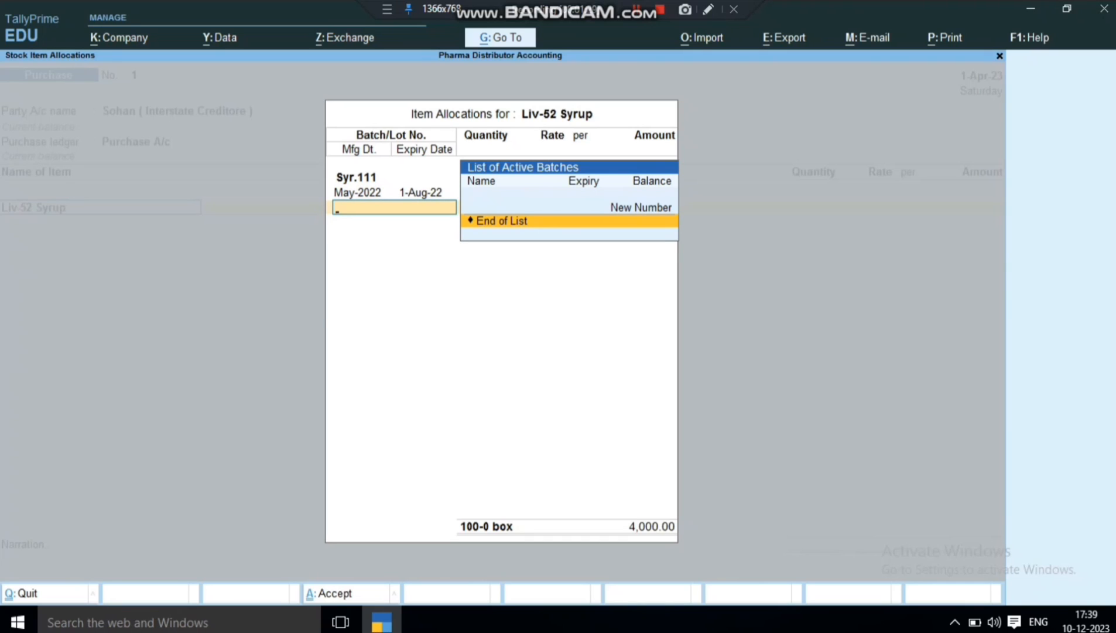
pyautogui.press('Up')
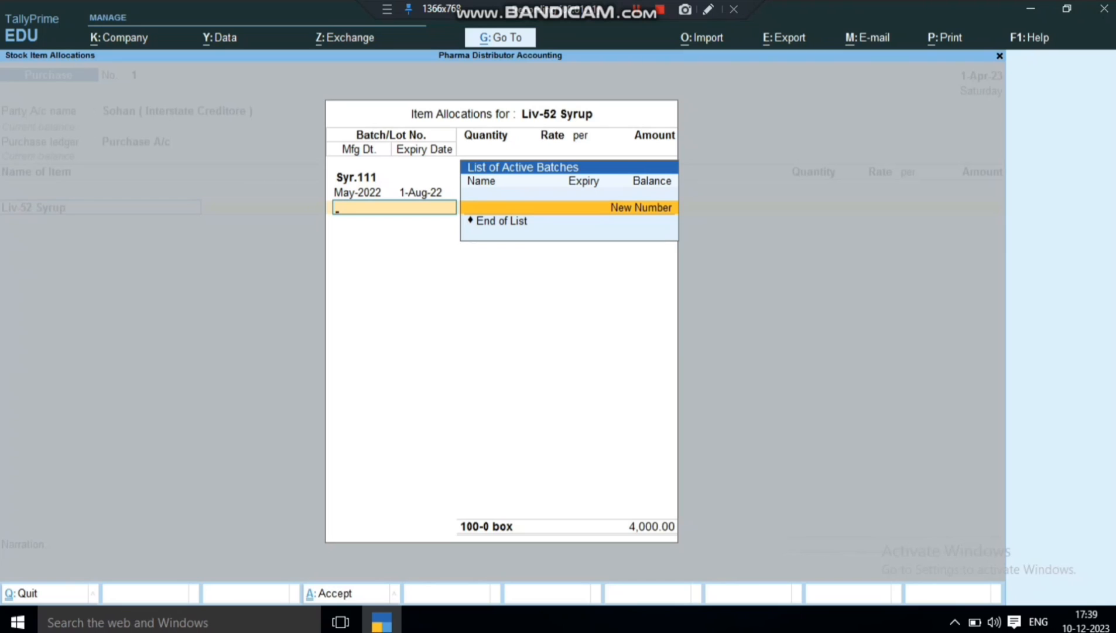
pyautogui.press('Down')
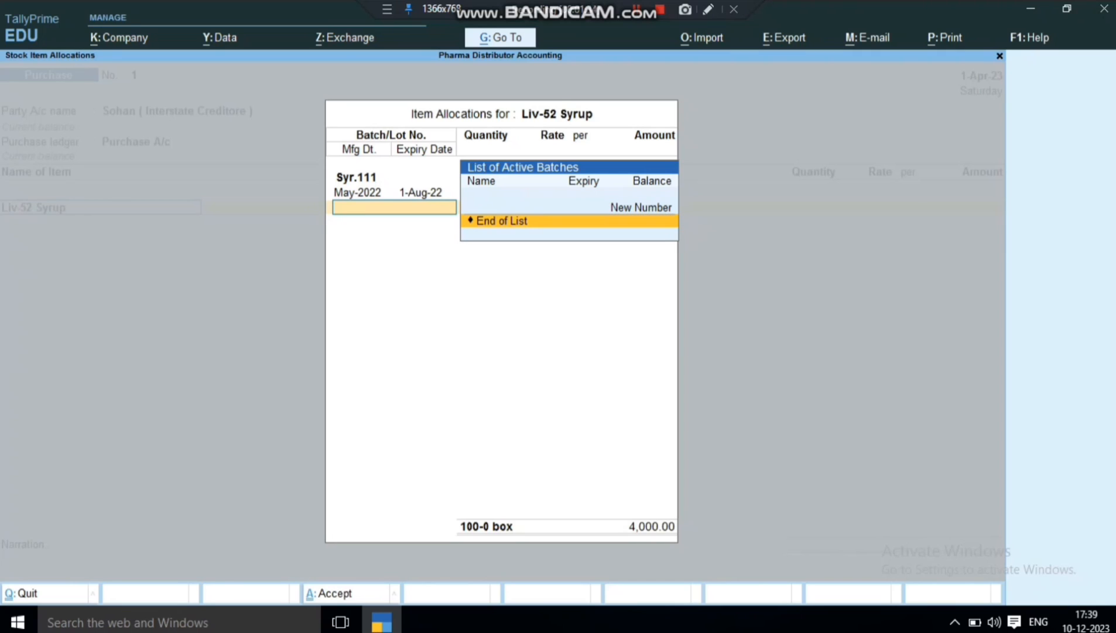
pyautogui.press('Return')
pyautogui.press('Return')
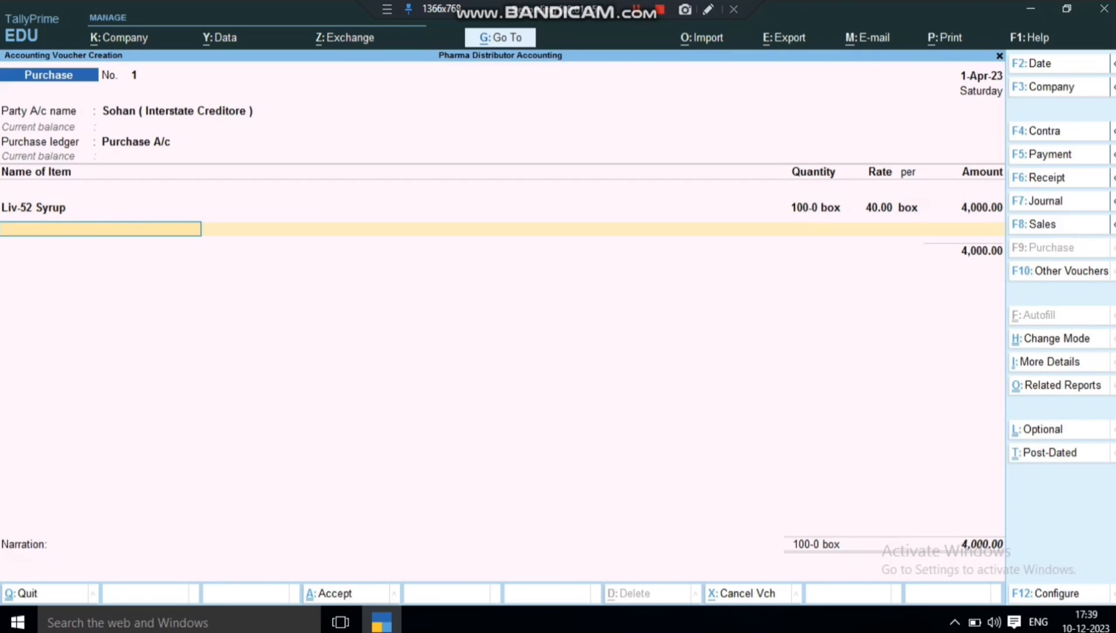
# Add Moov Cream to the purchase voucher and create the new batch number Moov.222 for it.
pyautogui.press('Down')
pyautogui.press('Down')
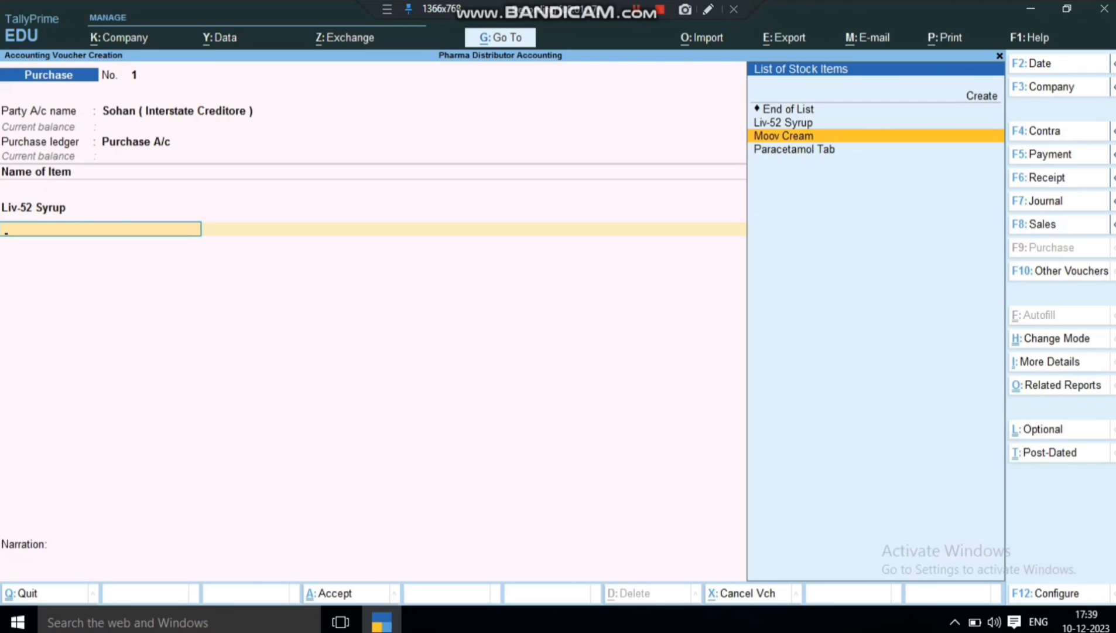
pyautogui.press('Return')
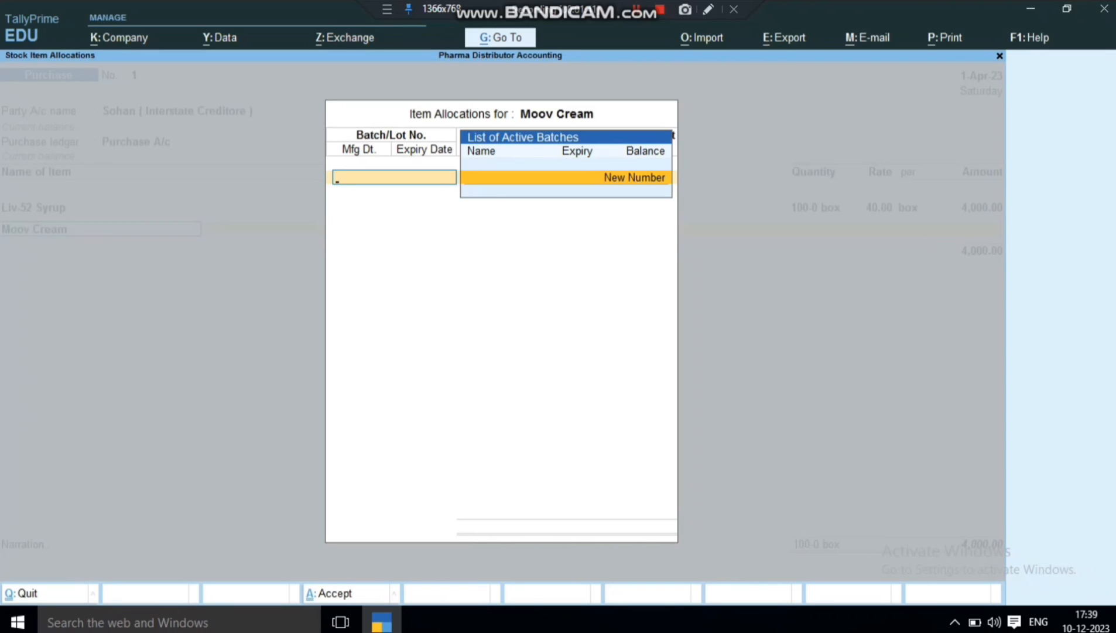
pyautogui.press('Return')
pyautogui.write('M')
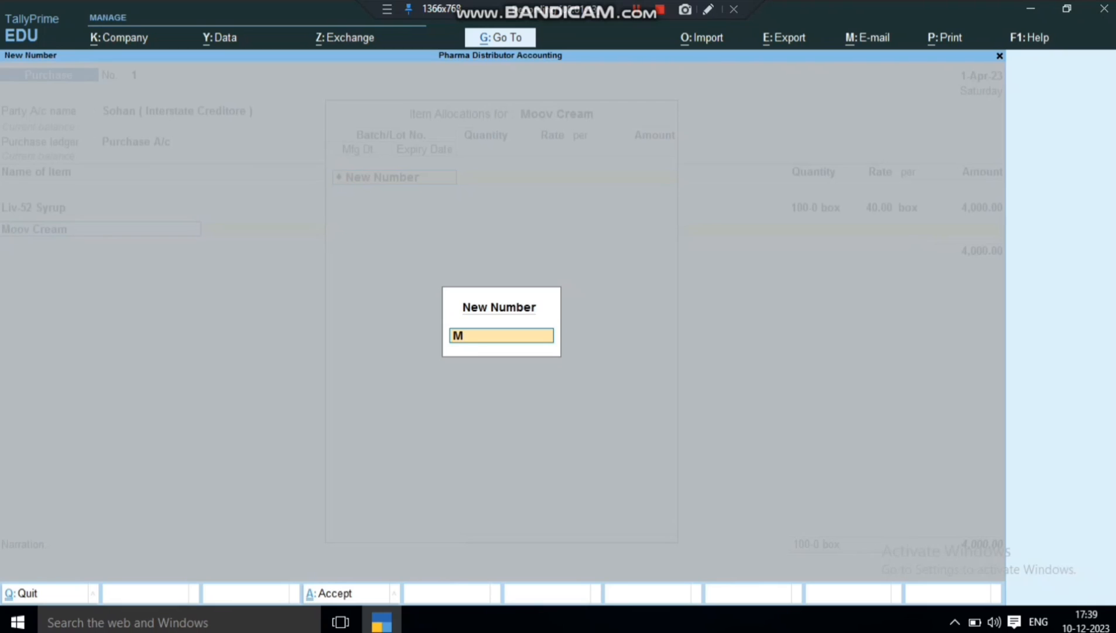
pyautogui.write('oov.222')
pyautogui.press('Return')
# Enter a quantity of 100 boxes at a rate of 20 per box for batch Moov.222.
pyautogui.write('100')
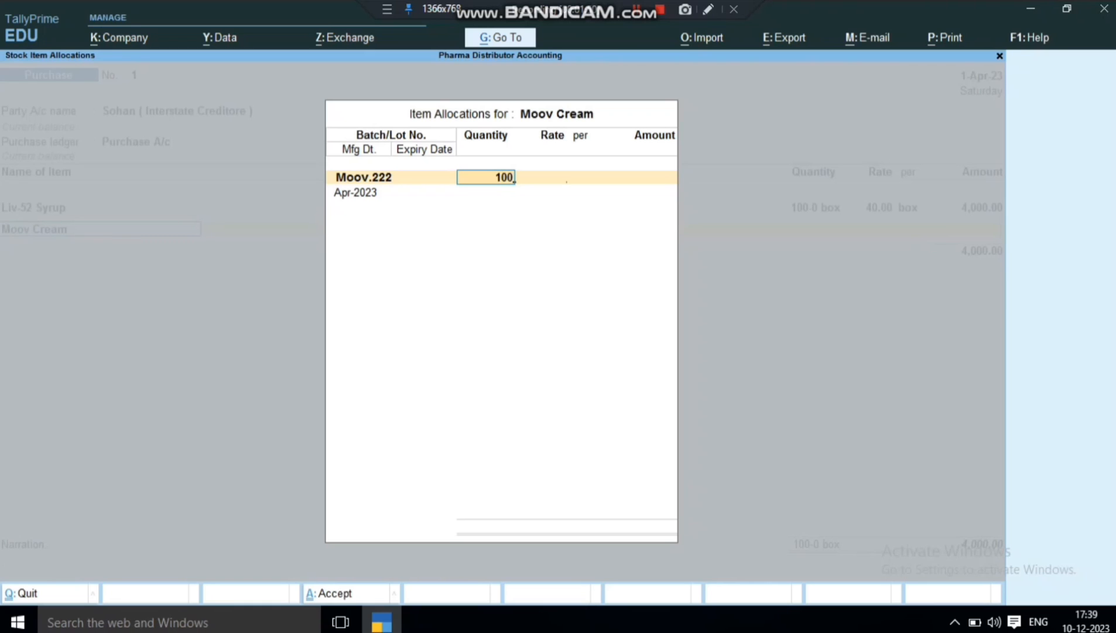
pyautogui.press('Return')
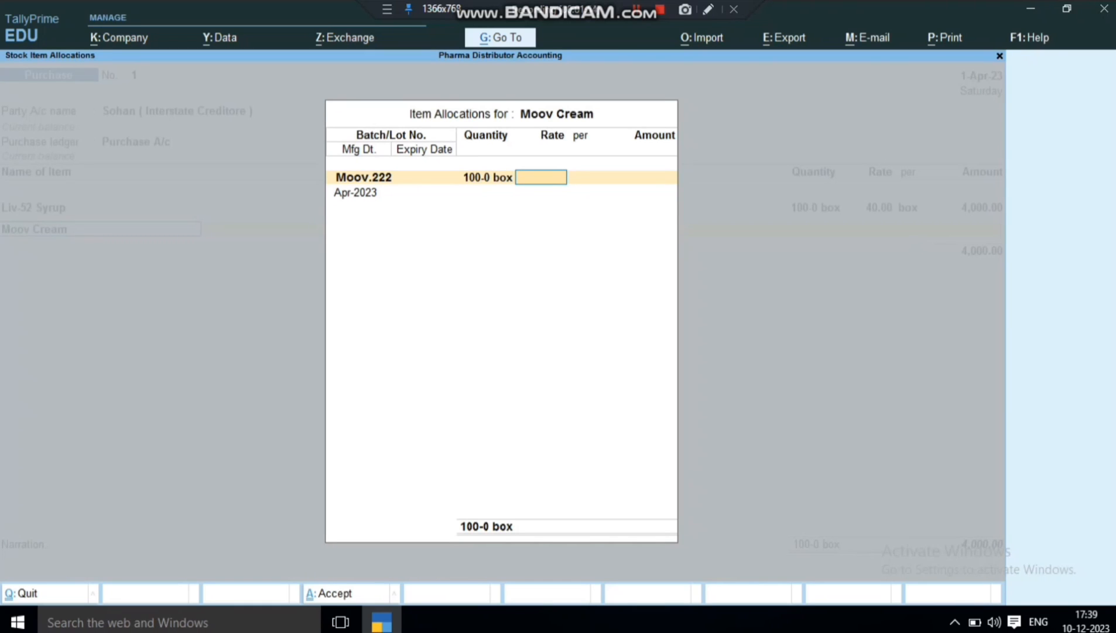
pyautogui.write('20')
pyautogui.press('Return')
pyautogui.press('Return')
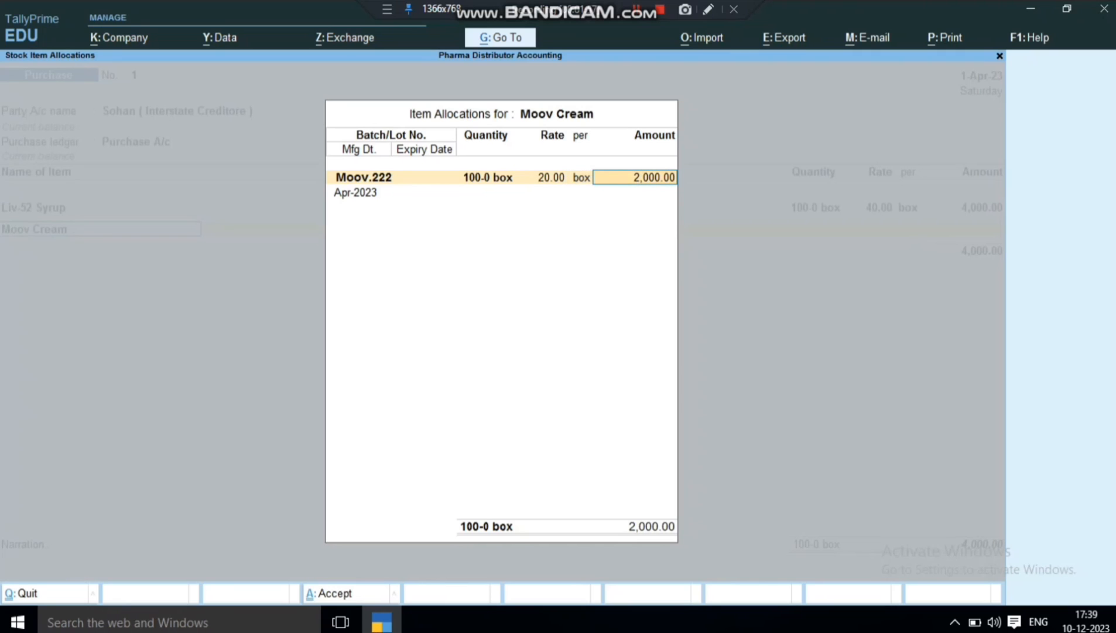
pyautogui.press('Return')
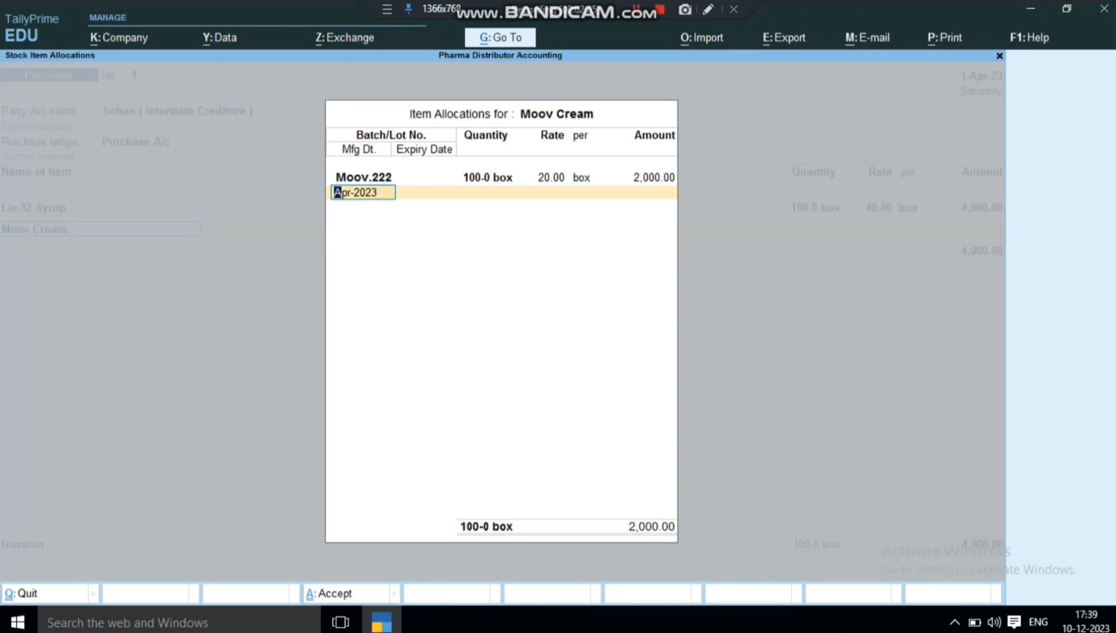
# Keep Apr-2023 as batch Moov.222's manufacturing date, set its expiry date to 1-Jul-23, and finish the Moov Cream allocation.
pyautogui.press('Return')
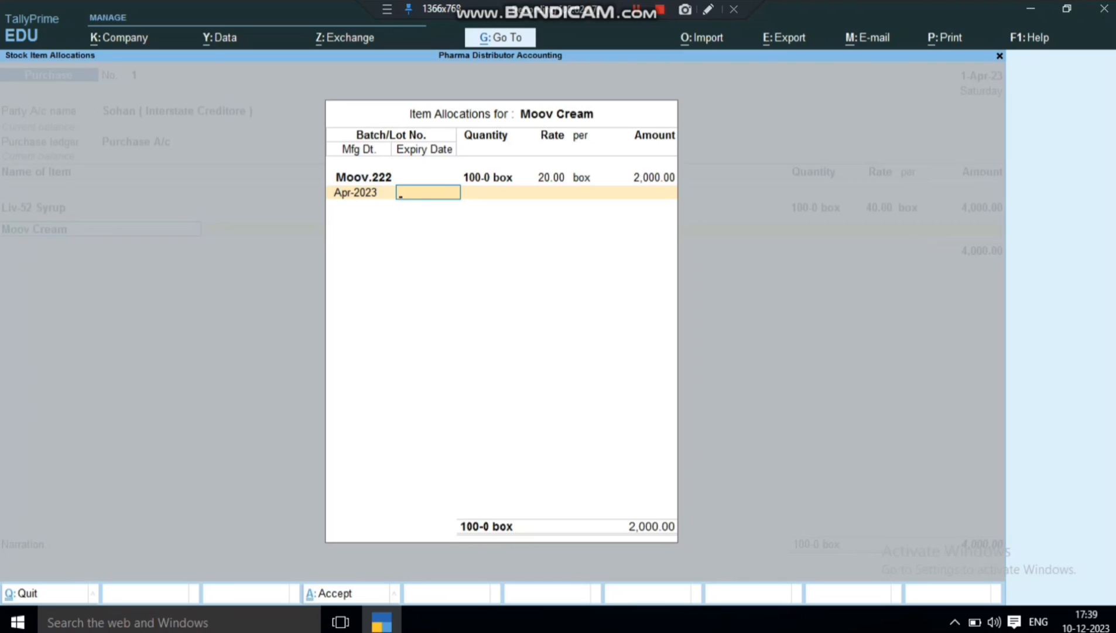
pyautogui.write('1 july')
pyautogui.press('Return')
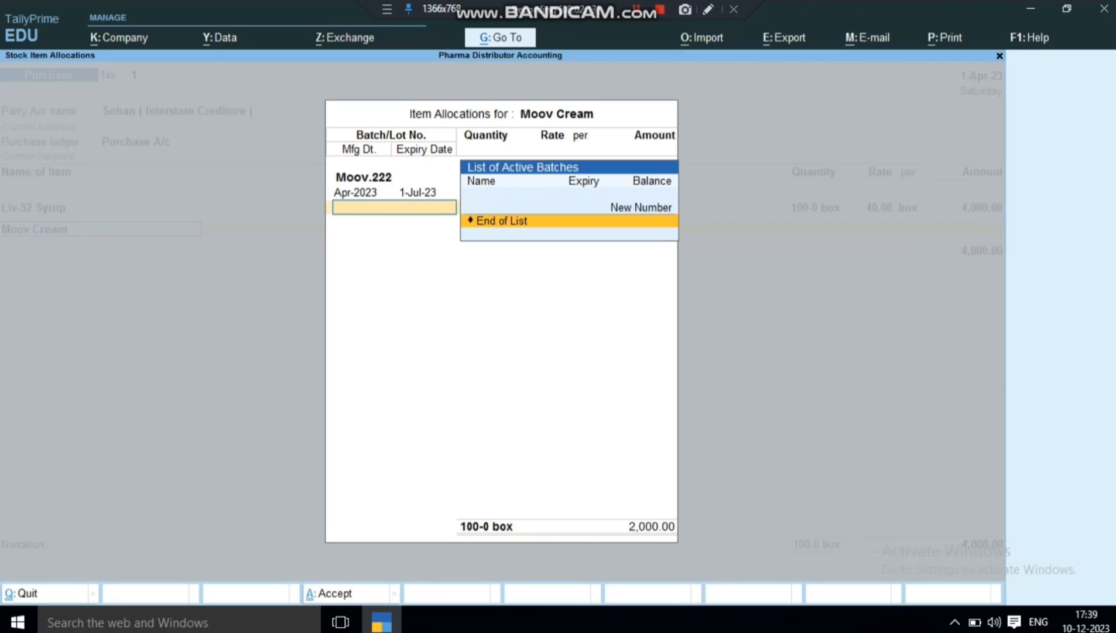
pyautogui.press('Return')
pyautogui.press('Return')
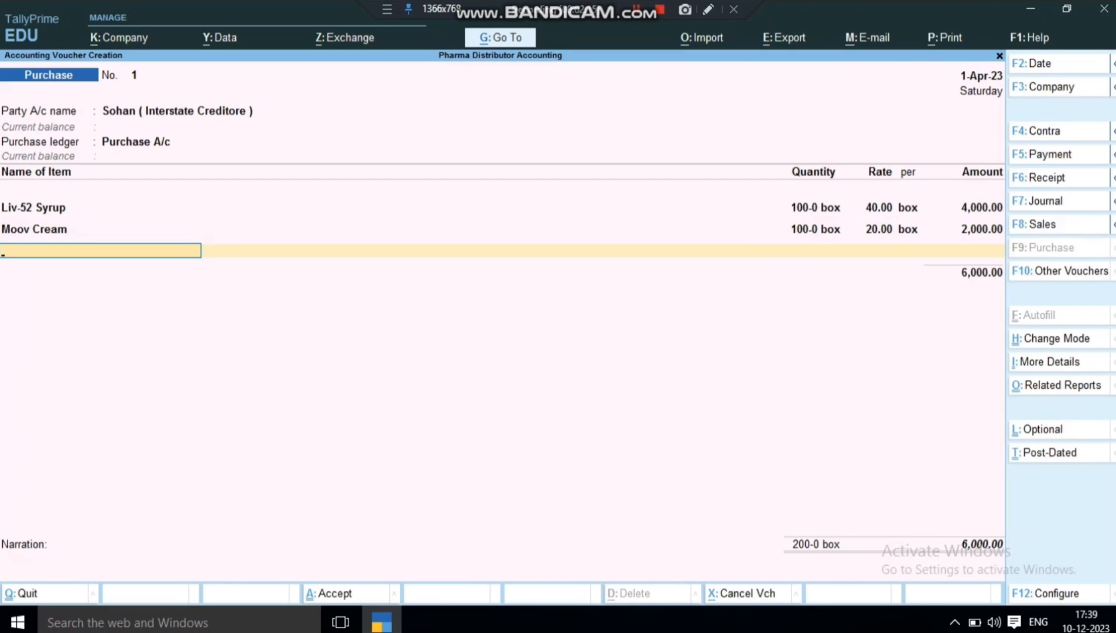
# Add Paracetamol Tab to the purchase voucher and create the new batch number P.2333 for it.
pyautogui.press('Down')
pyautogui.press('Down')
pyautogui.press('Down')
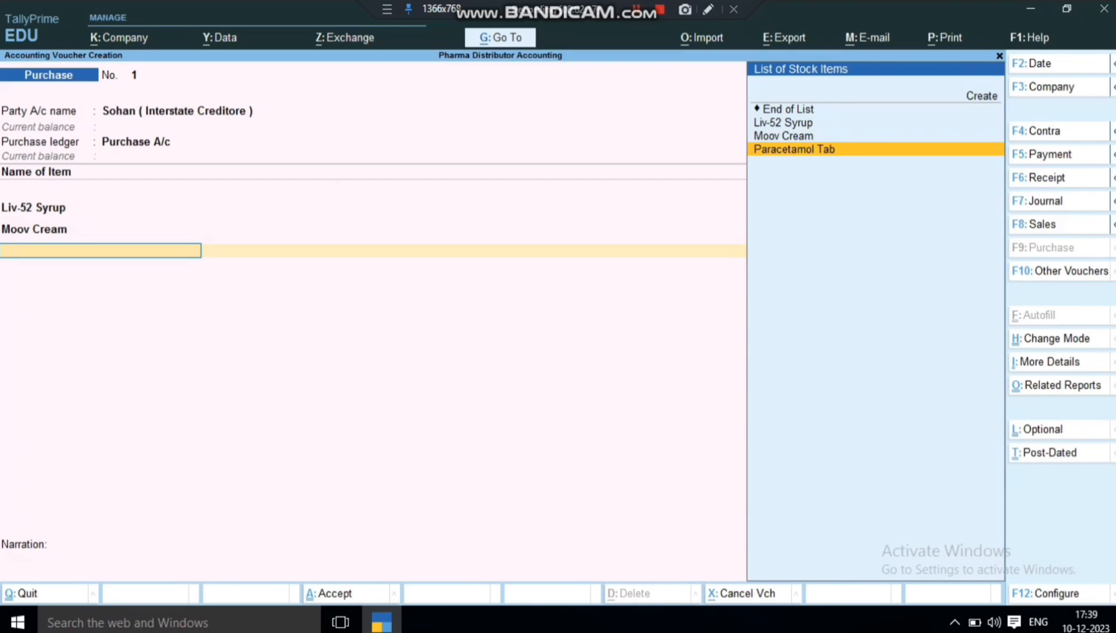
pyautogui.press('Return')
pyautogui.press('Return')
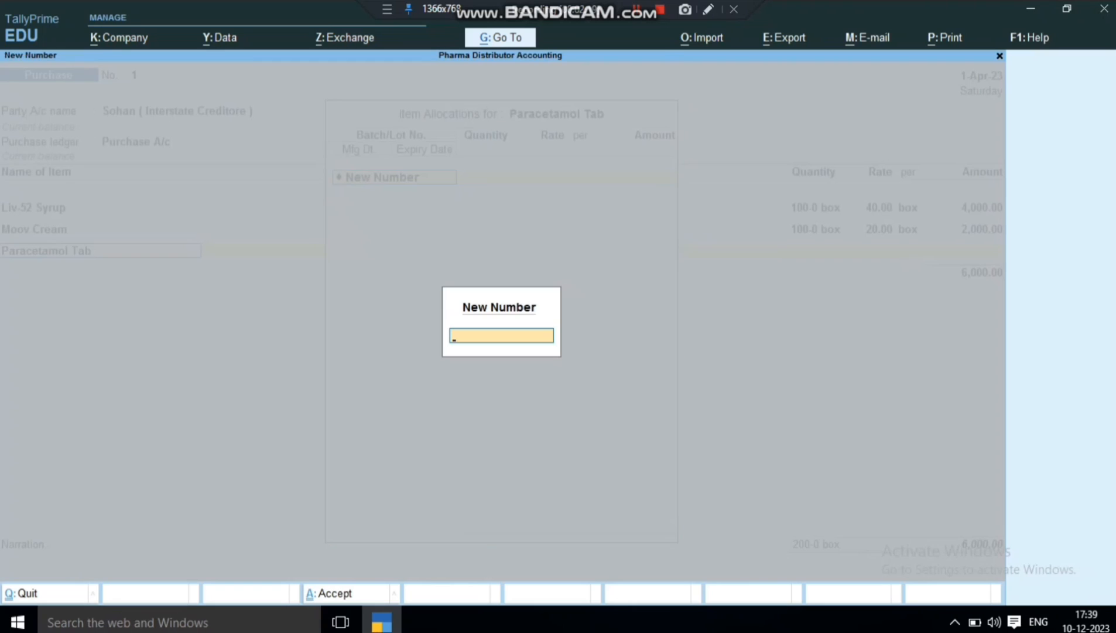
pyautogui.write('P.2333')
pyautogui.press('Return')
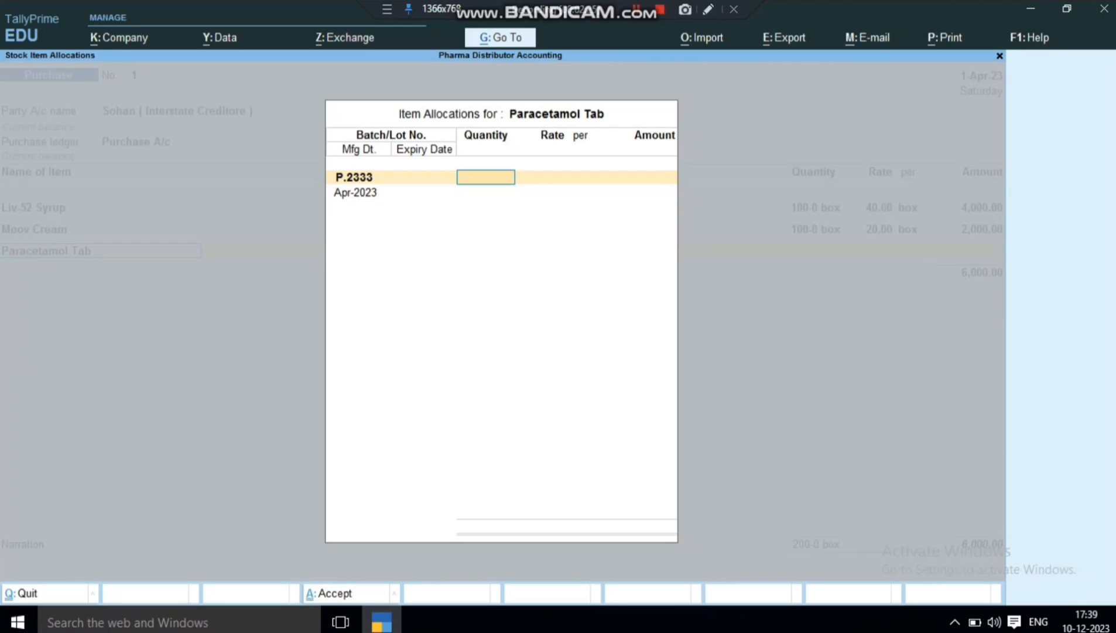
# Enter a quantity of 100 strips at a rate of 2 per strip for batch P.2333.
pyautogui.write('100')
pyautogui.press('Return')
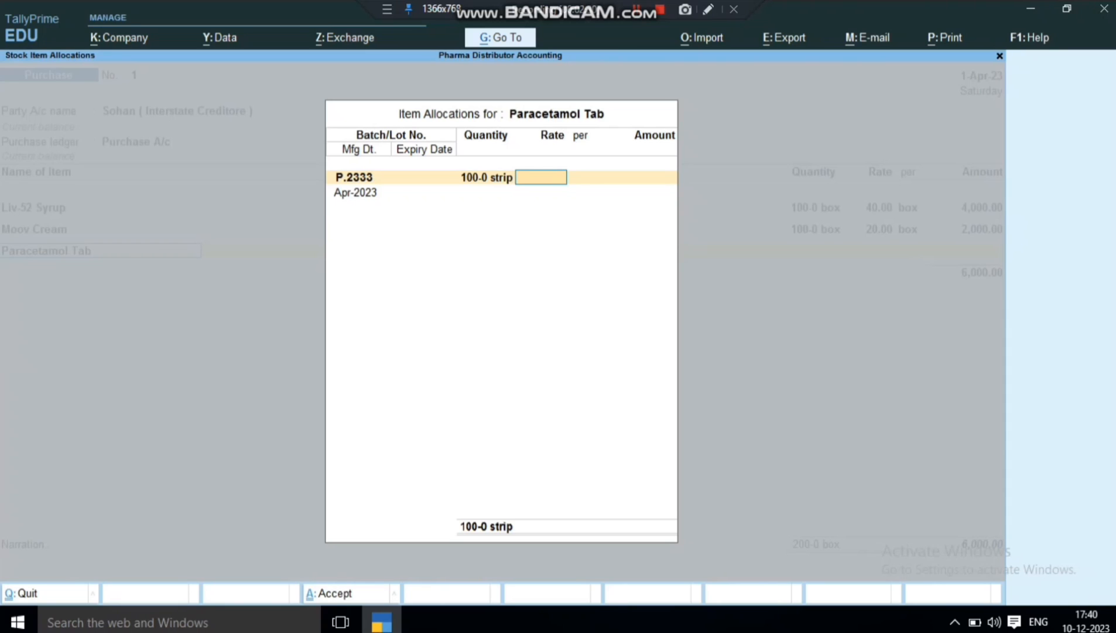
pyautogui.write('2')
pyautogui.press('Return')
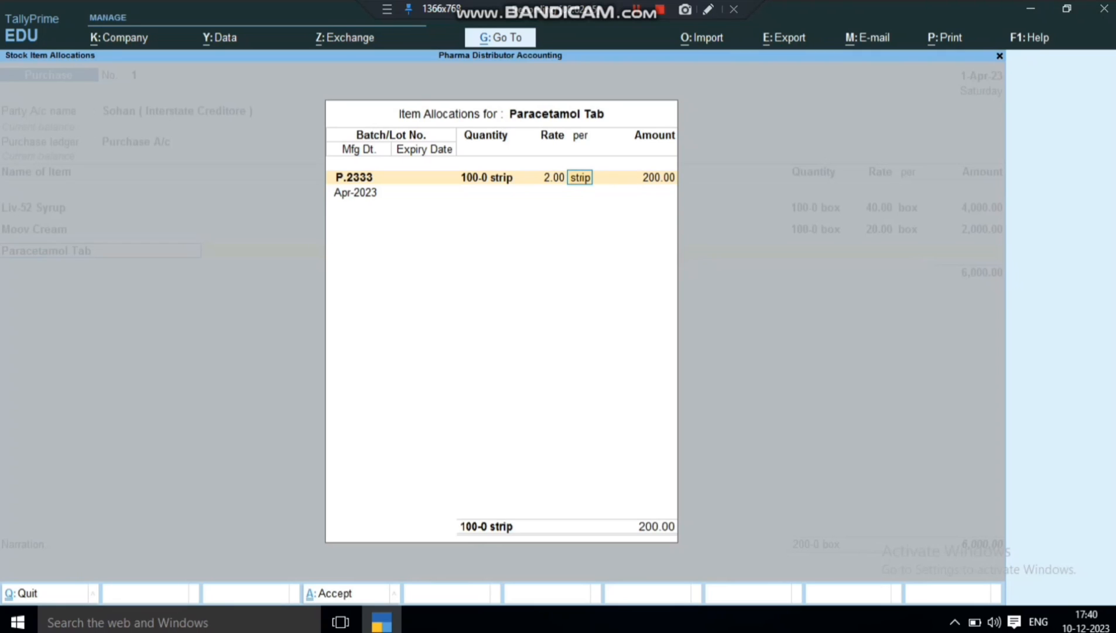
pyautogui.press('Return')
pyautogui.press('Return')
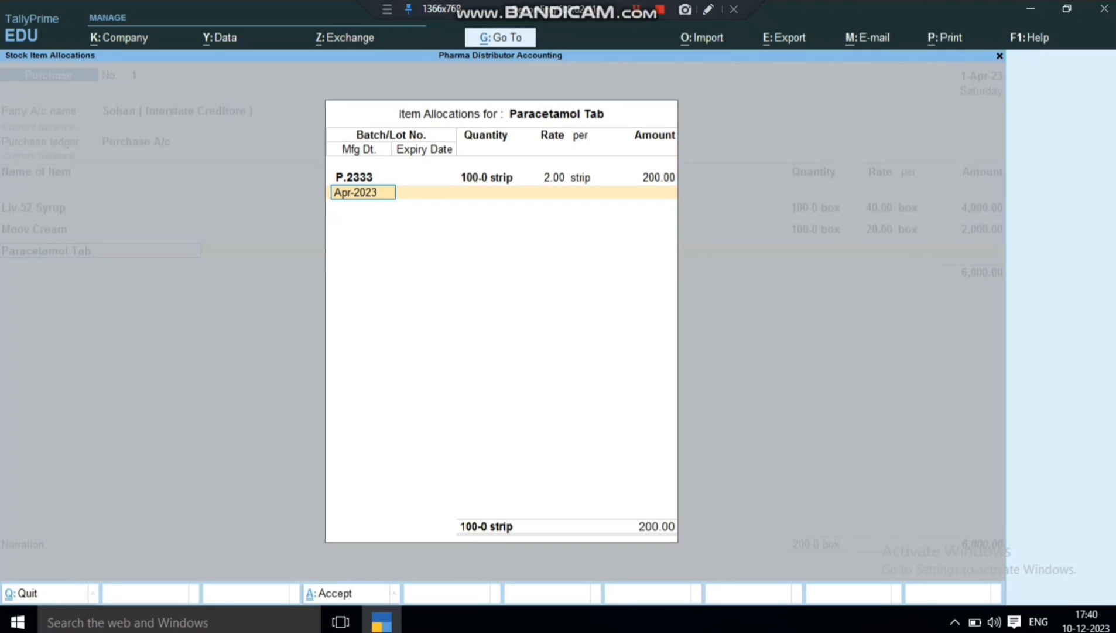
# Keep Apr-2023 as batch P.2333's manufacturing date, set its expiry date to 1 July, and finish the Paracetamol Tab allocation.
pyautogui.press('Return')
pyautogui.write('1 july')
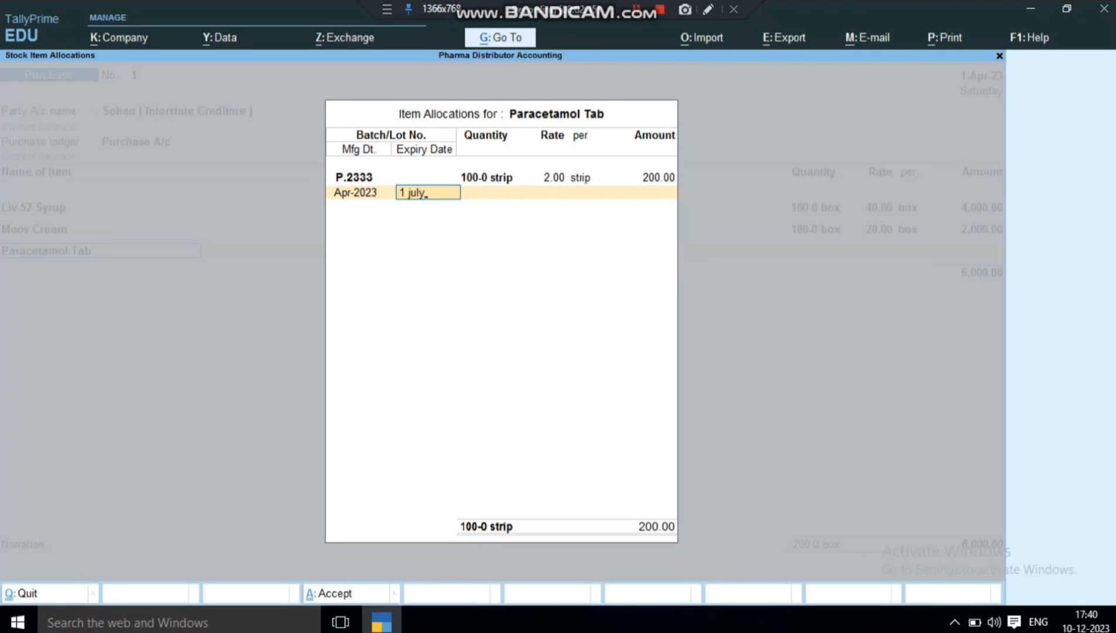
pyautogui.press('Return')
pyautogui.press('Return')
pyautogui.press('Return')
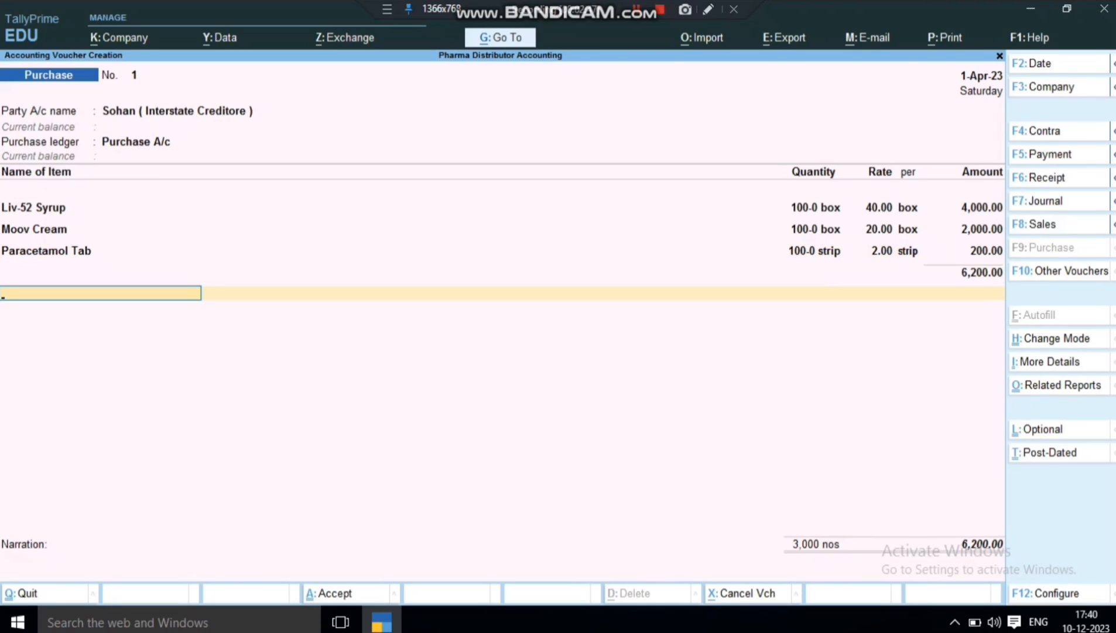
# End the item list and add the I Gst ledger to the purchase voucher.
pyautogui.press('Return')
pyautogui.press('Down')
pyautogui.press('Down')
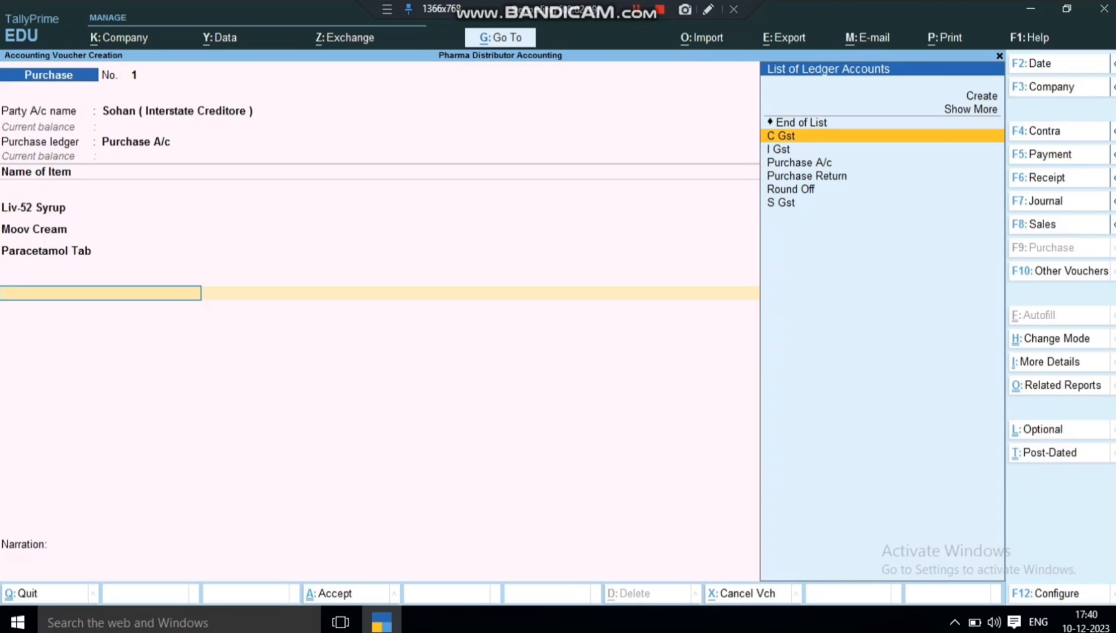
pyautogui.press('Down')
pyautogui.press('Return')
pyautogui.press('Return')
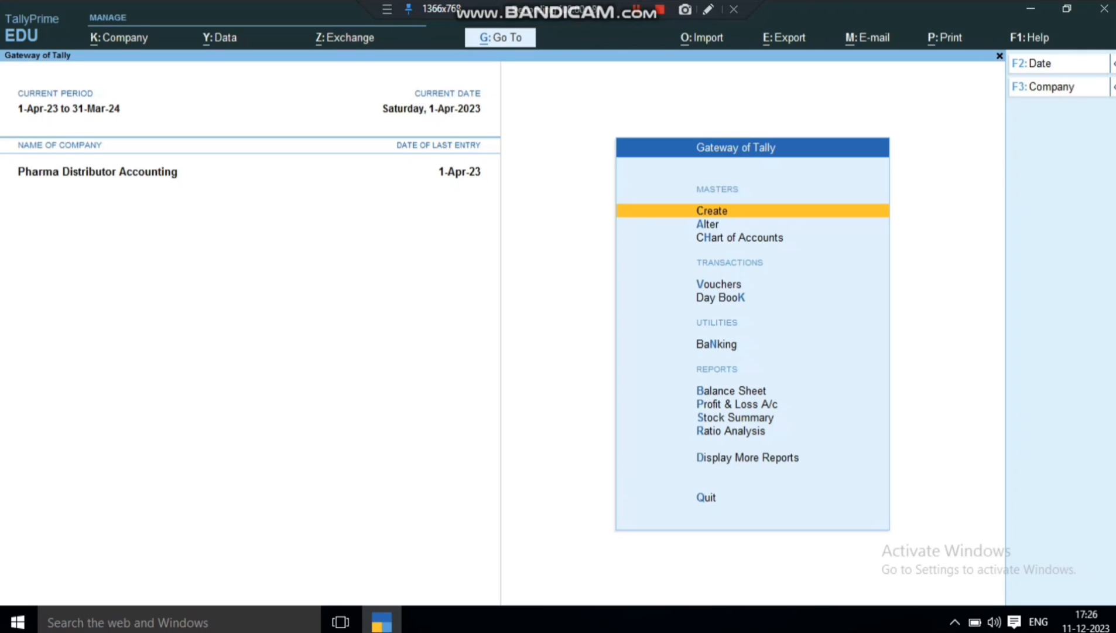
# Open the Stock Summary report and review the closing balances of the purchased stock items.
pyautogui.press('Down')
pyautogui.press('Down')
pyautogui.press('Down')
pyautogui.press('Down')
pyautogui.press('Down')
pyautogui.press('Down')
pyautogui.press('Down')
pyautogui.press('Down')
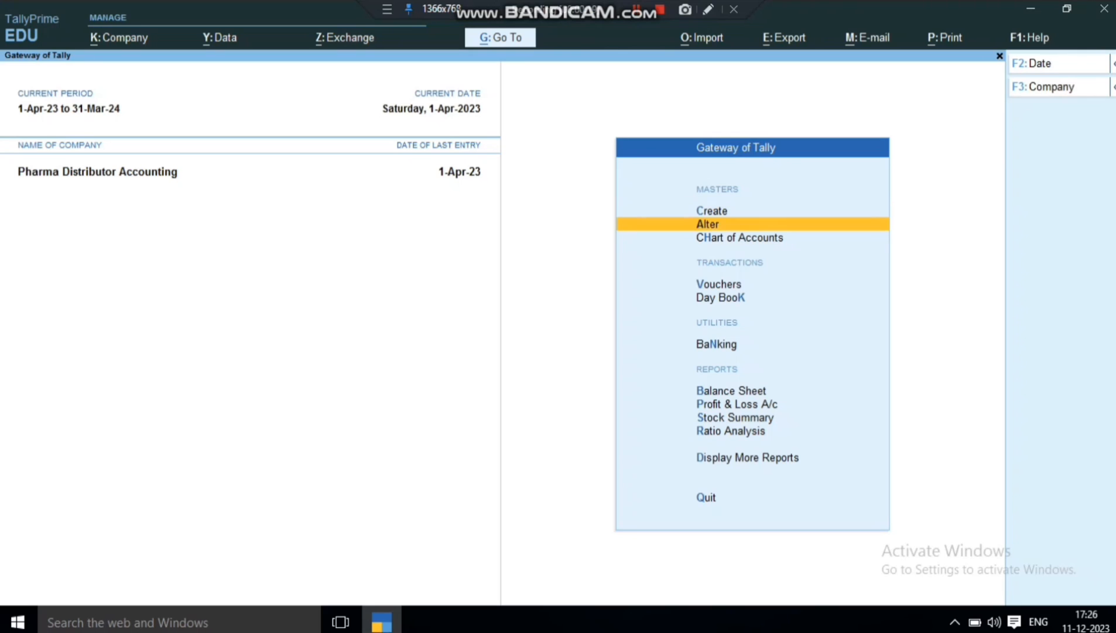
pyautogui.press('Return')
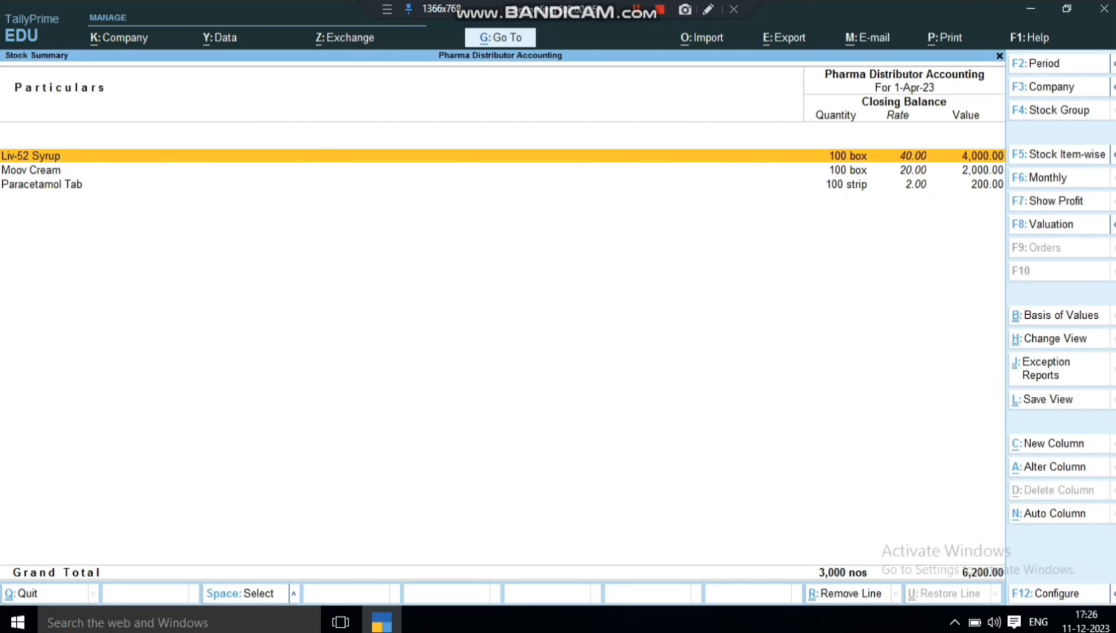
pyautogui.press('Down')
pyautogui.press('Down')
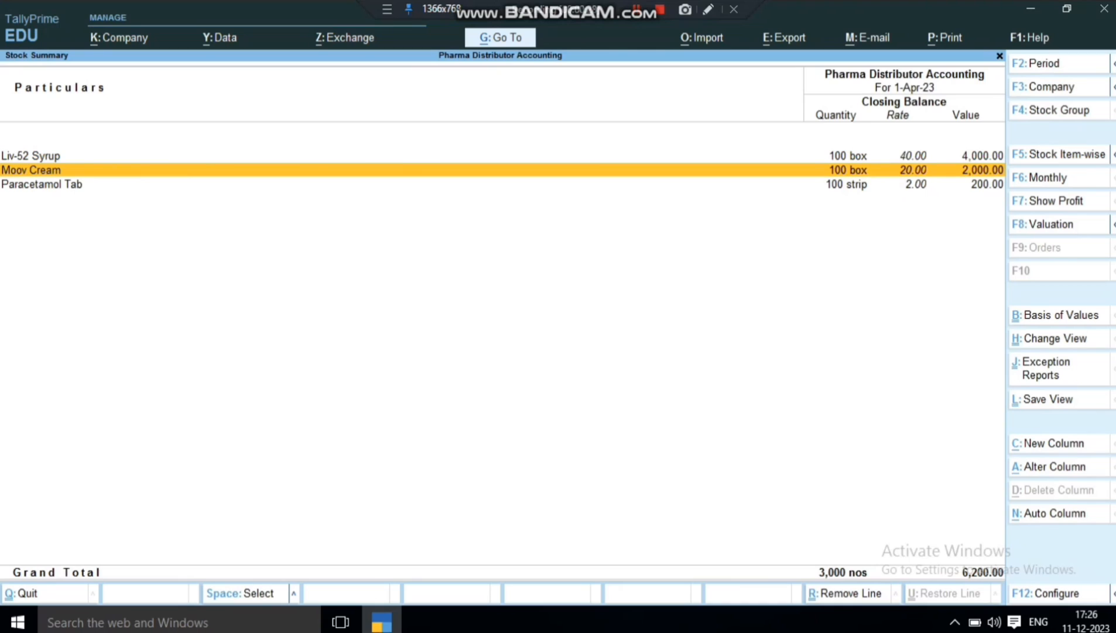
pyautogui.press('Up')
pyautogui.press('Up')
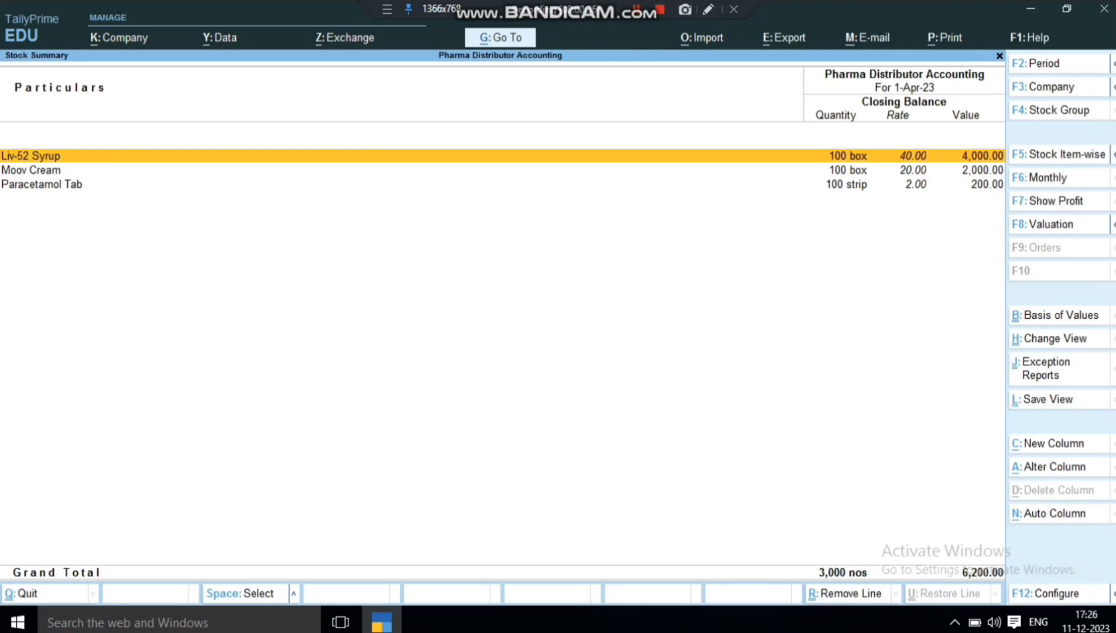
# Examine the monthly summaries of Liv-52 Syrup, Moov Cream and Paracetamol Tab, and leave the Stock Summary.
pyautogui.press('Return')
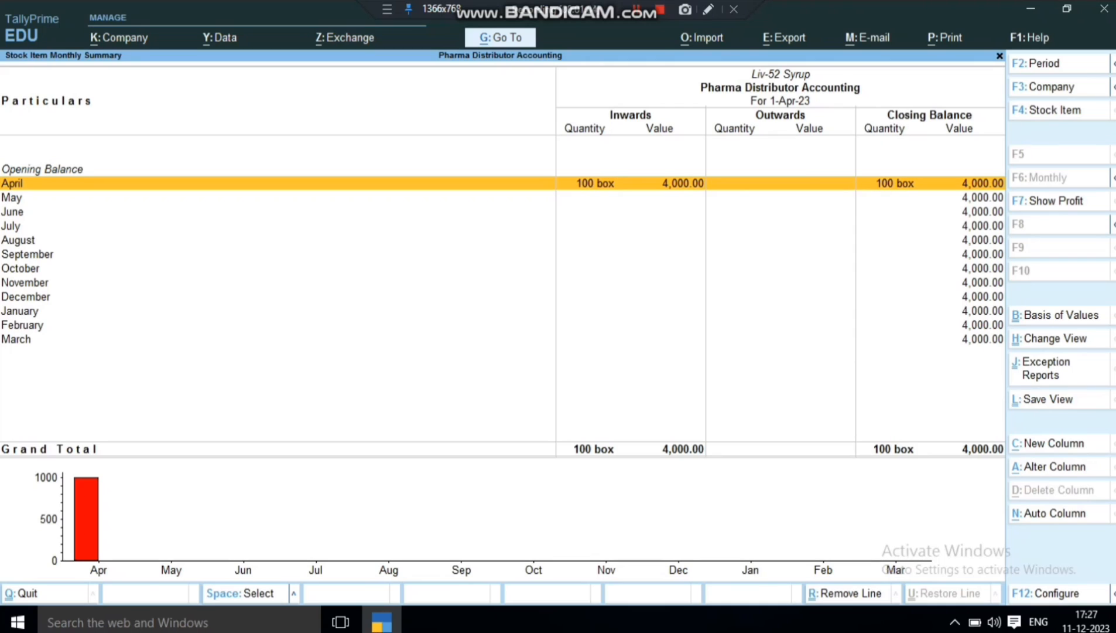
pyautogui.press('Escape')
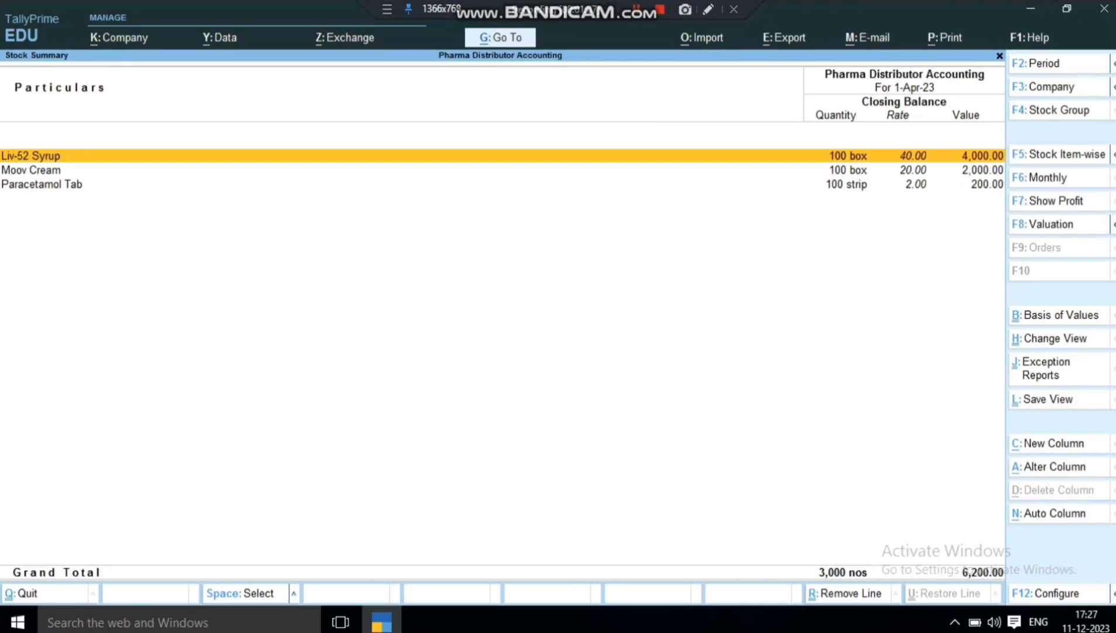
pyautogui.press('Down')
pyautogui.press('Return')
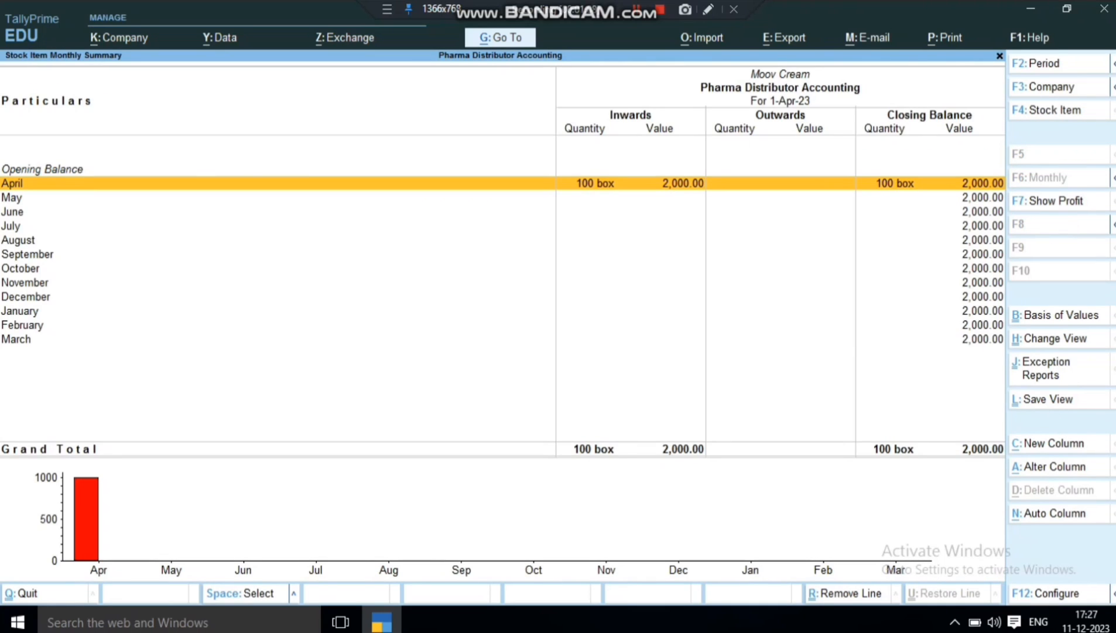
pyautogui.press('Escape')
pyautogui.press('Down')
pyautogui.press('Return')
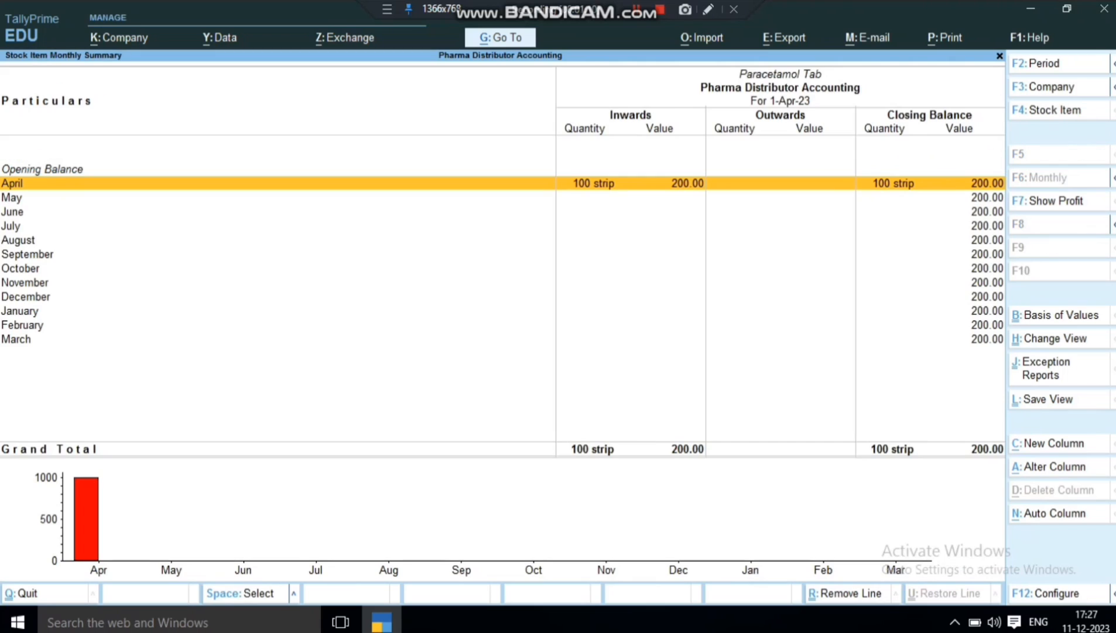
pyautogui.press('Escape')
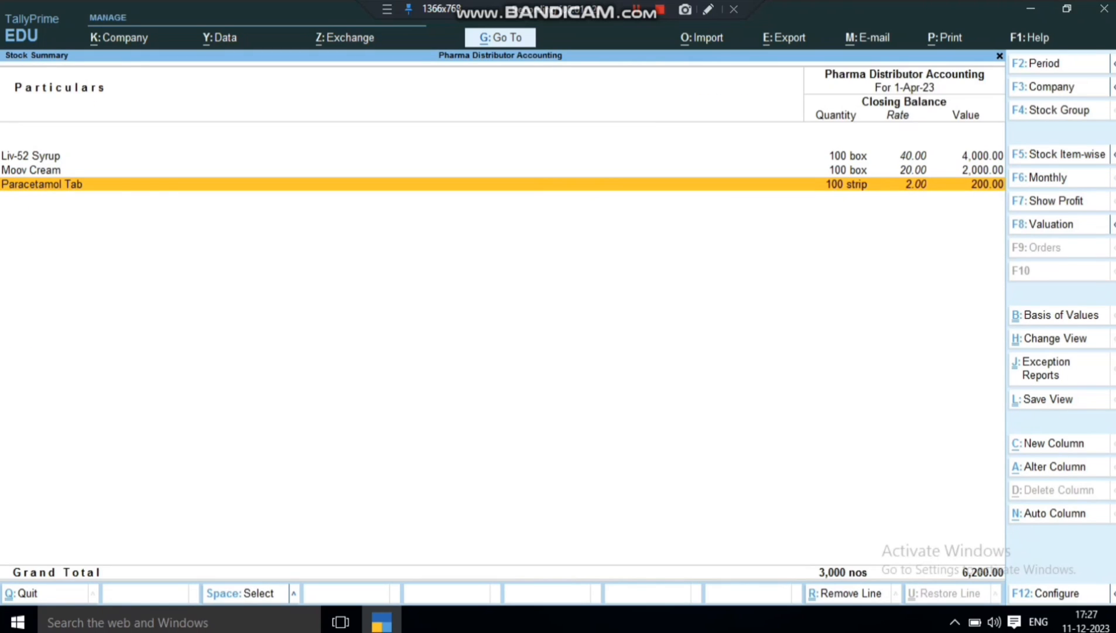
pyautogui.press('Escape')
# Start a new sales voucher dated 1-Apr-23.
pyautogui.press('Home')
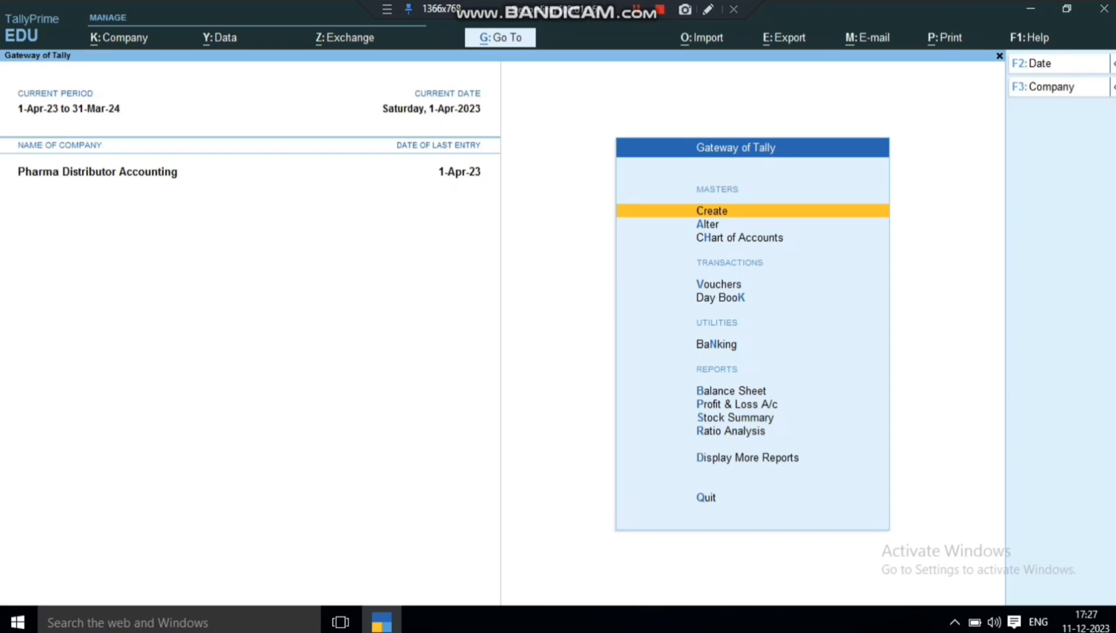
pyautogui.press('Down')
pyautogui.press('Down')
pyautogui.press('Down')
pyautogui.press('Return')
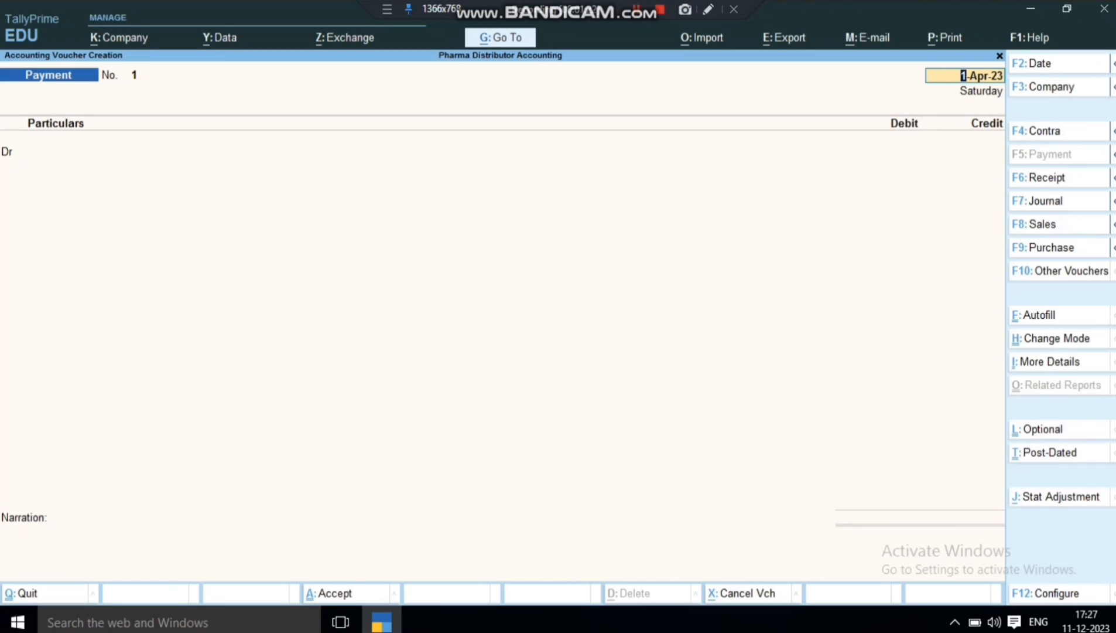
pyautogui.press('F8')
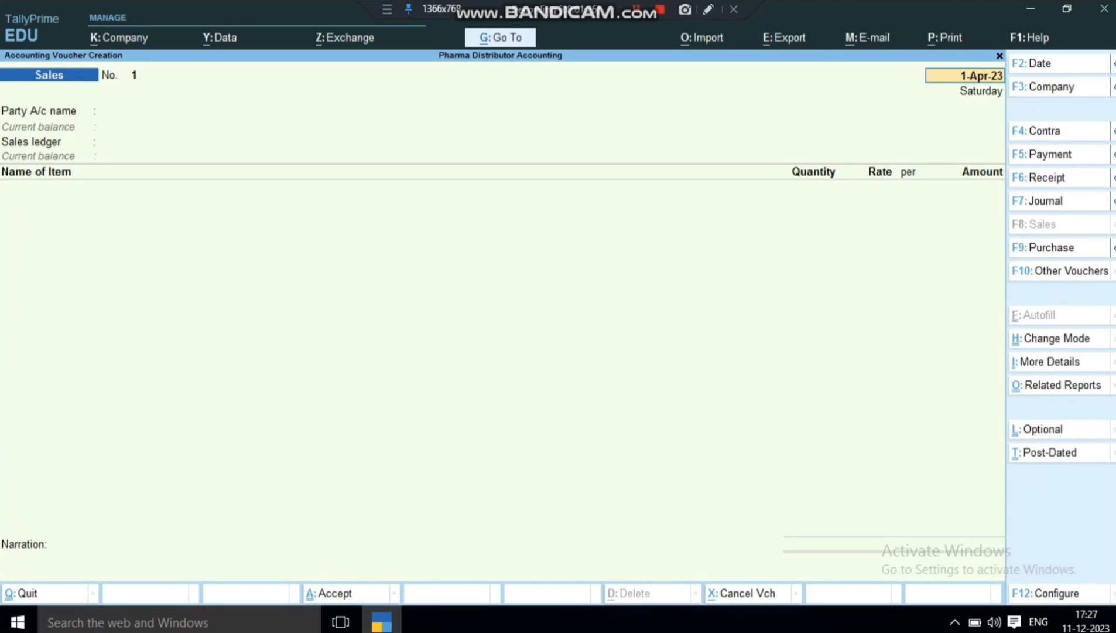
pyautogui.press('Return')
# Select the local debtor as the sales voucher's party account and leave the dispatch details blank.
pyautogui.press('Down')
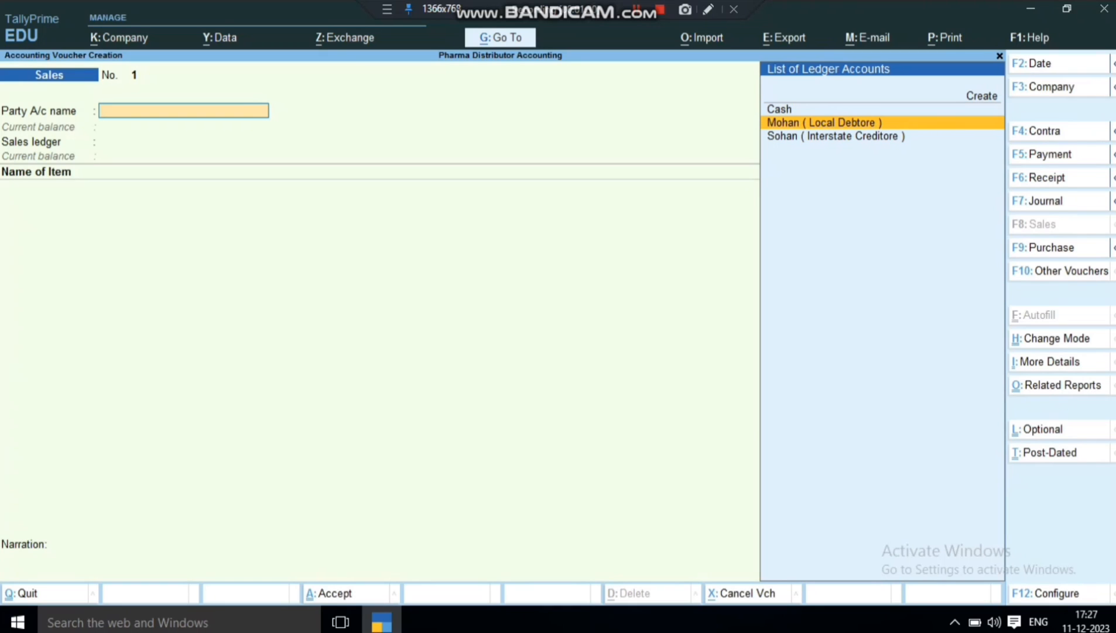
pyautogui.press('Return')
pyautogui.press('Return')
pyautogui.press('Return')
pyautogui.press('Return')
pyautogui.press('Return')
pyautogui.press('Return')
pyautogui.press('Return')
pyautogui.press('Return')
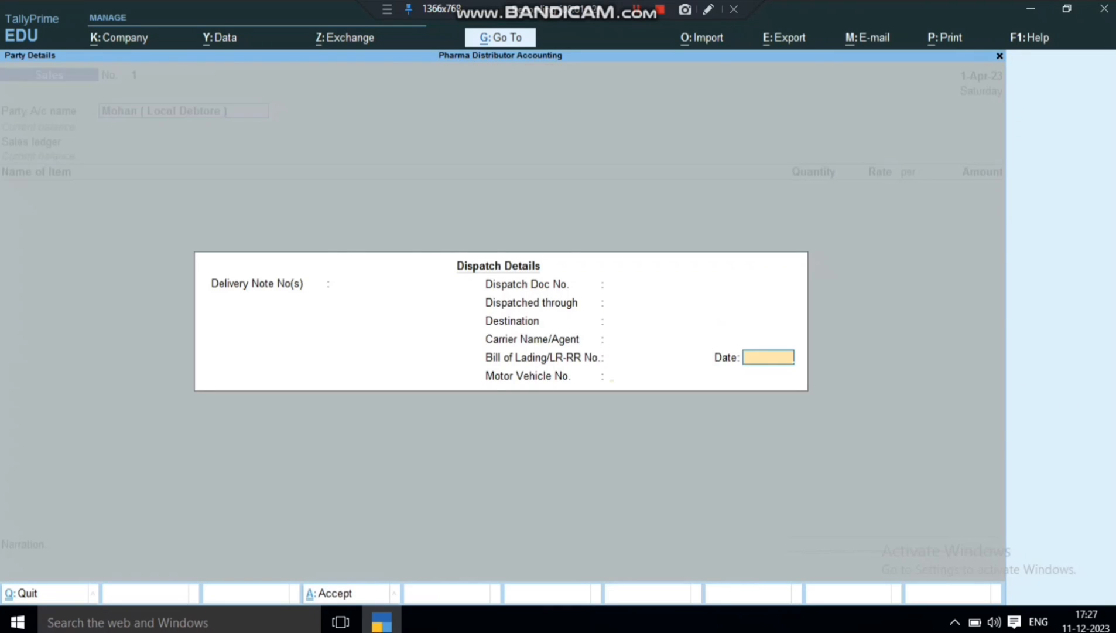
pyautogui.press('Return')
pyautogui.press('Return')
# Accept the party details with Uttar Pradesh as place of supply and use Sales A/c as the sales ledger.
pyautogui.press('Return')
pyautogui.press('Return')
pyautogui.press('Return')
pyautogui.press('Return')
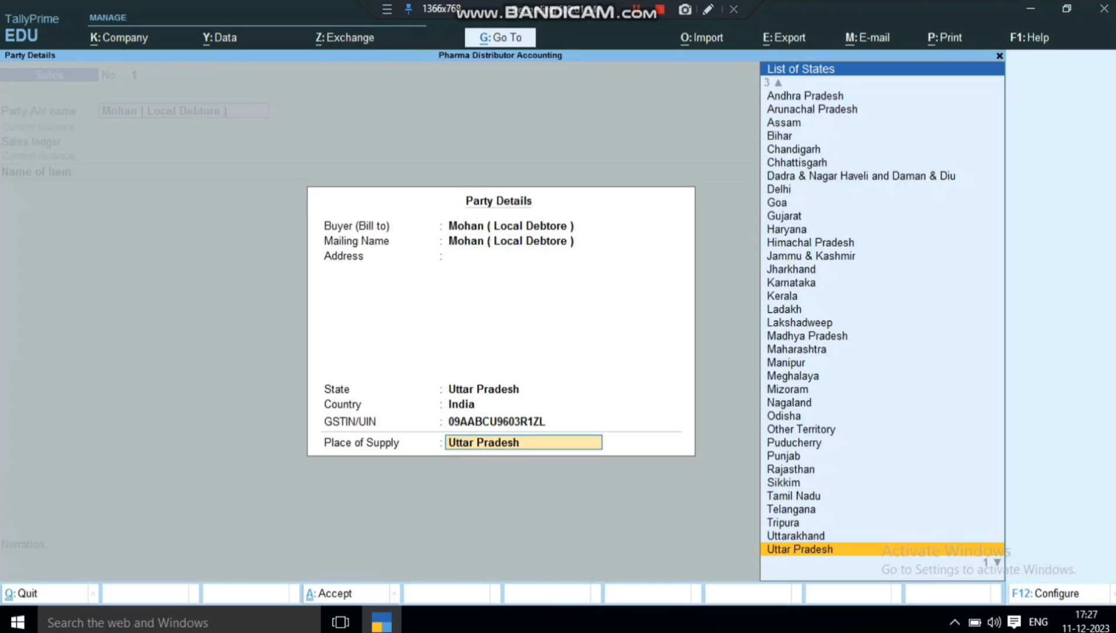
pyautogui.press('Return')
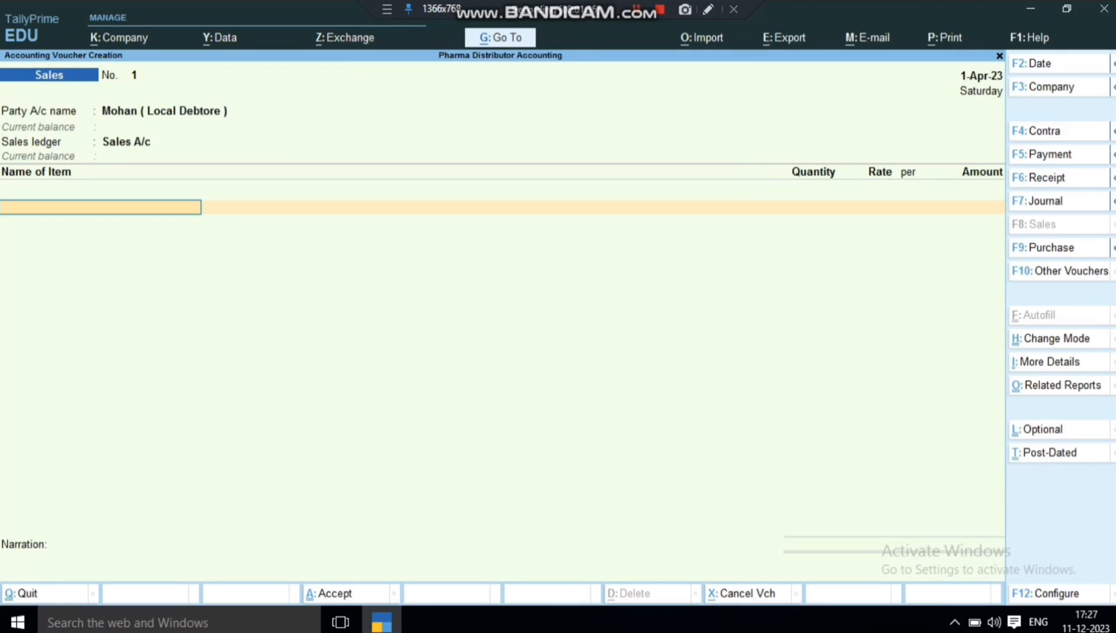
pyautogui.press('Down')
pyautogui.press('Down')
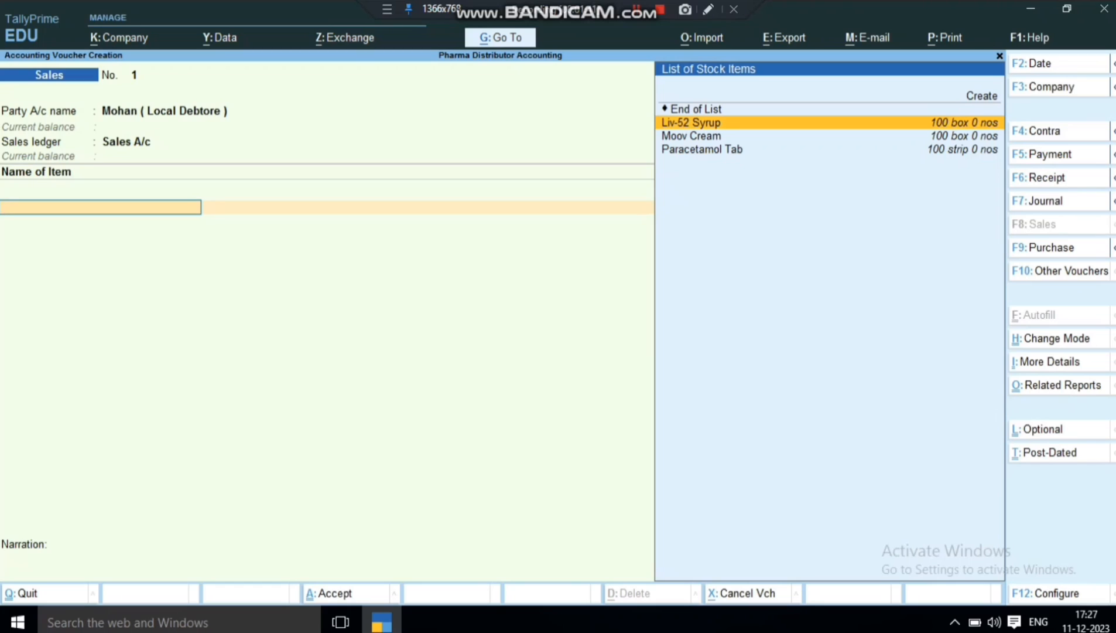
pyautogui.press('Return')
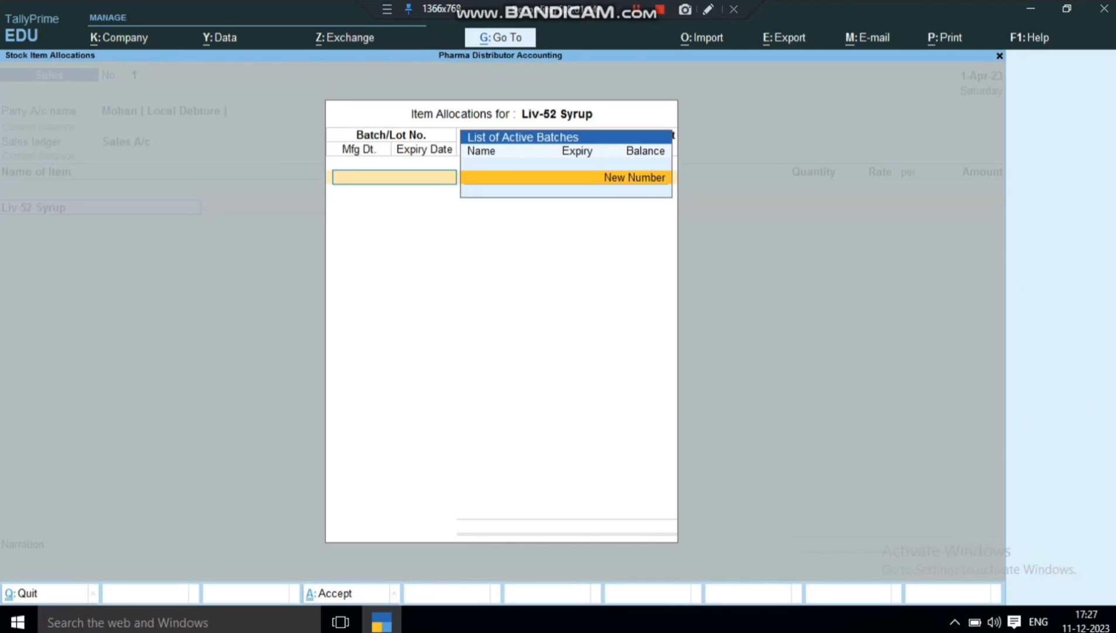
pyautogui.press('Escape')
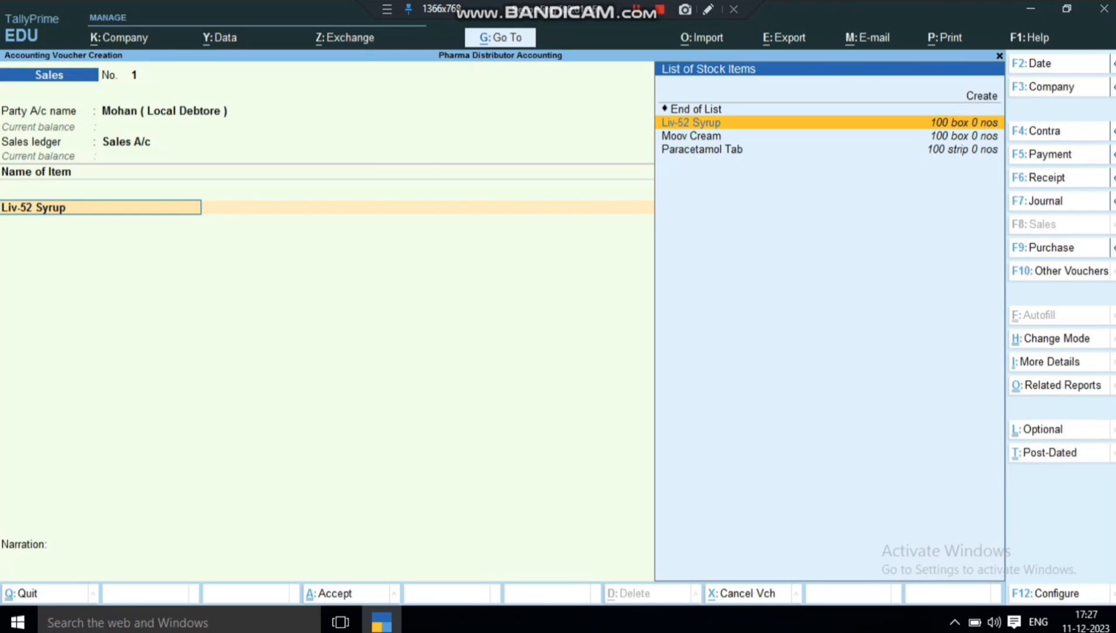
pyautogui.press('Return')
pyautogui.press('Escape')
# Choose Moov Cream as the first item of the sales voucher and allocate it from batch Moov.222.
pyautogui.press('Down')
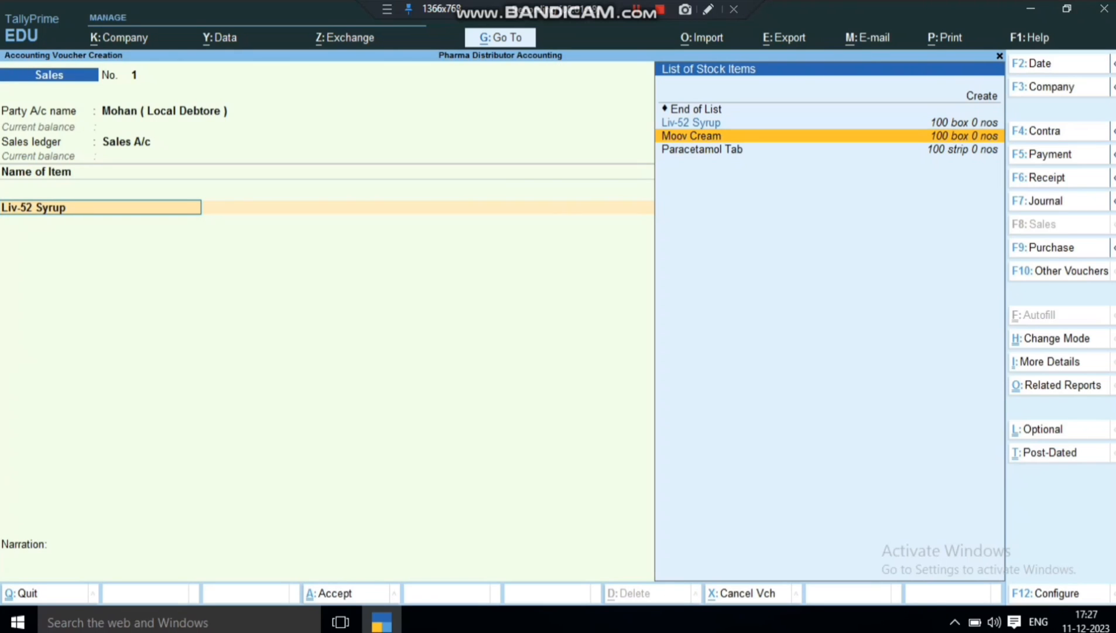
pyautogui.press('Return')
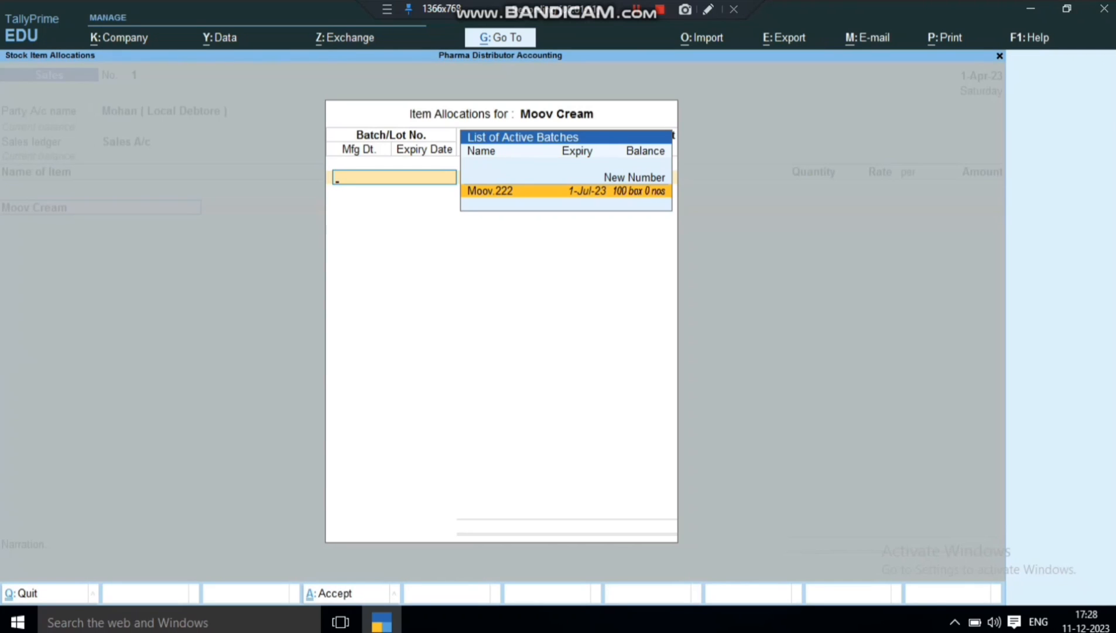
pyautogui.press('Escape')
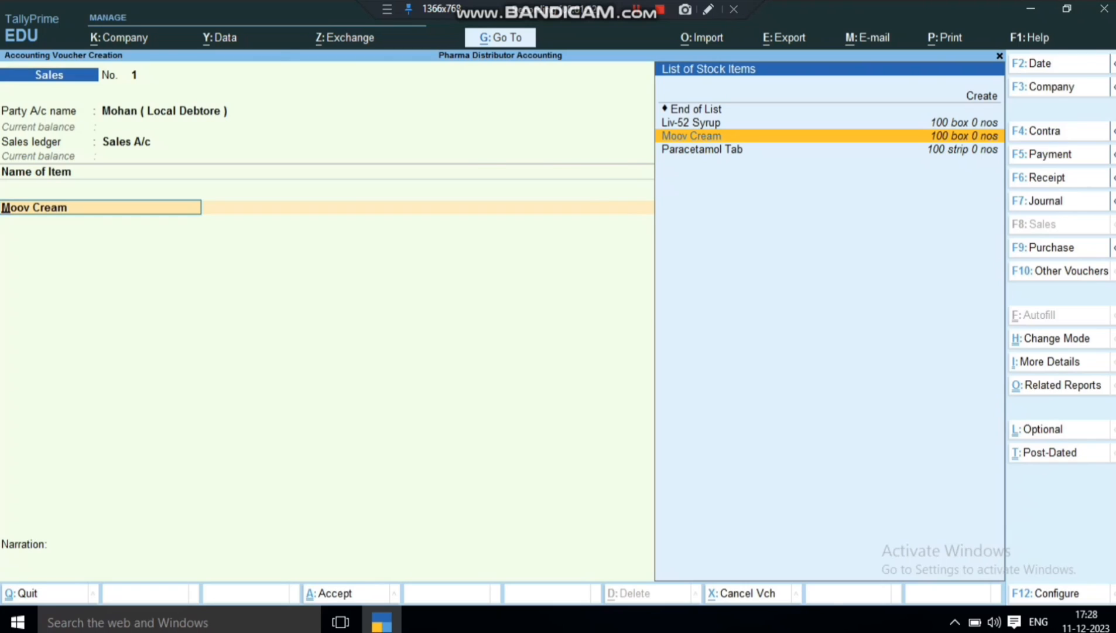
pyautogui.press('Return')
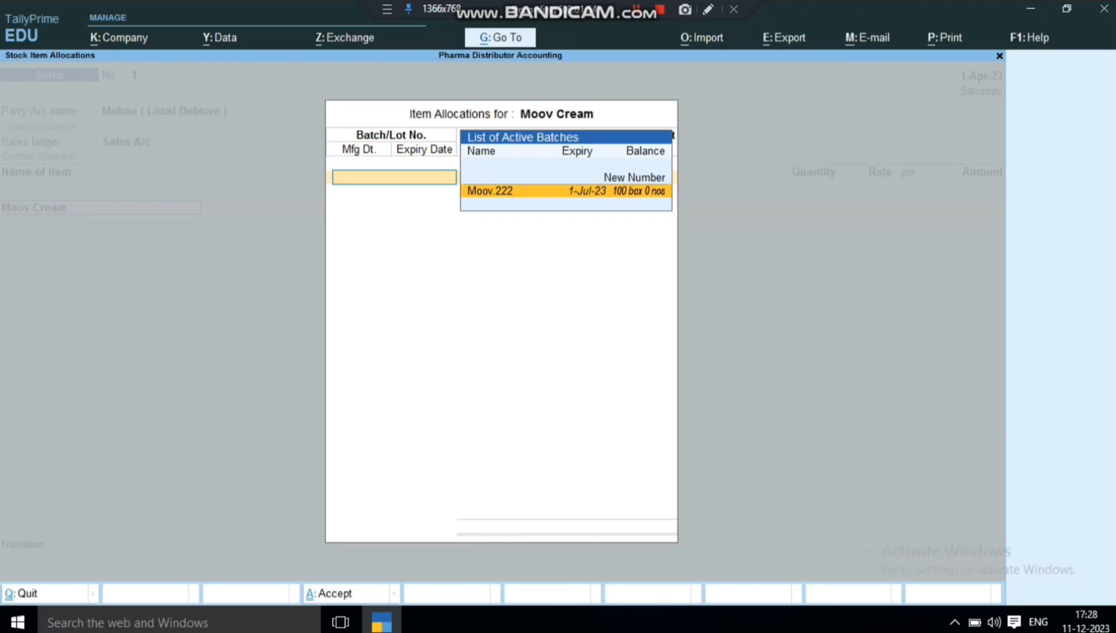
pyautogui.press('Return')
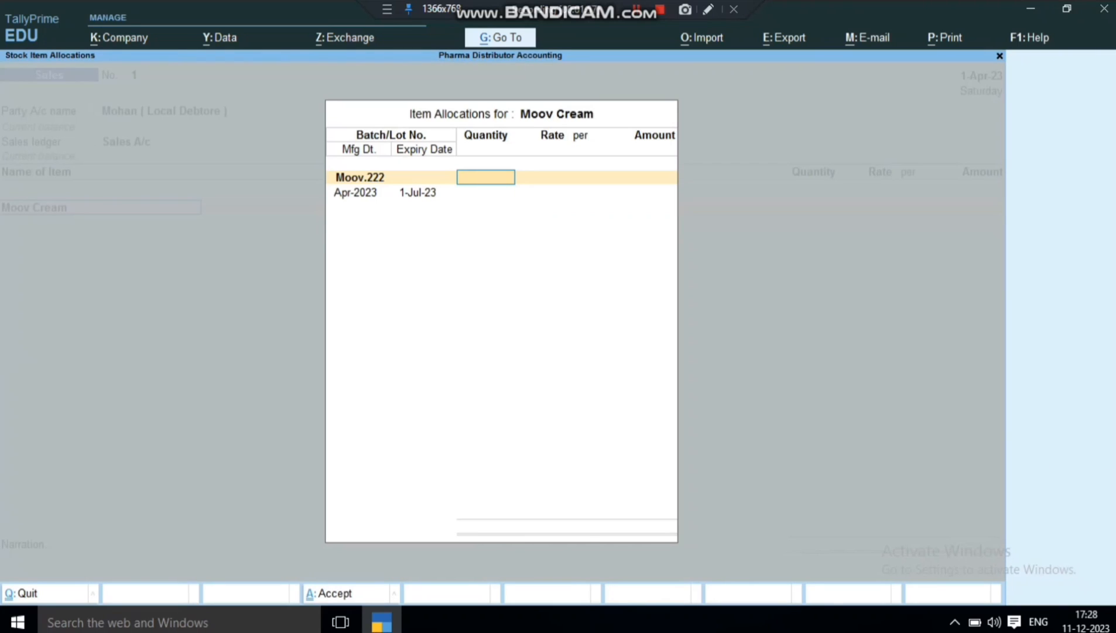
# Enter 10 boxes of Moov Cream at a rate of 150 per box and accept the batch dates and amount.
pyautogui.write('10')
pyautogui.press('Return')
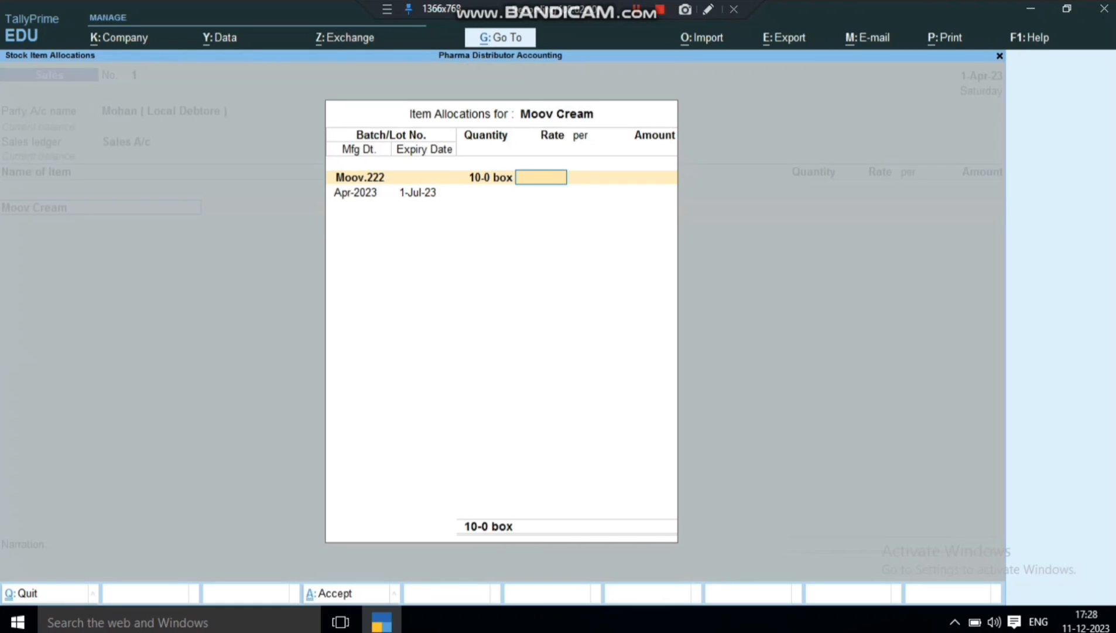
pyautogui.write('150')
pyautogui.press('Return')
pyautogui.press('Return')
pyautogui.press('Return')
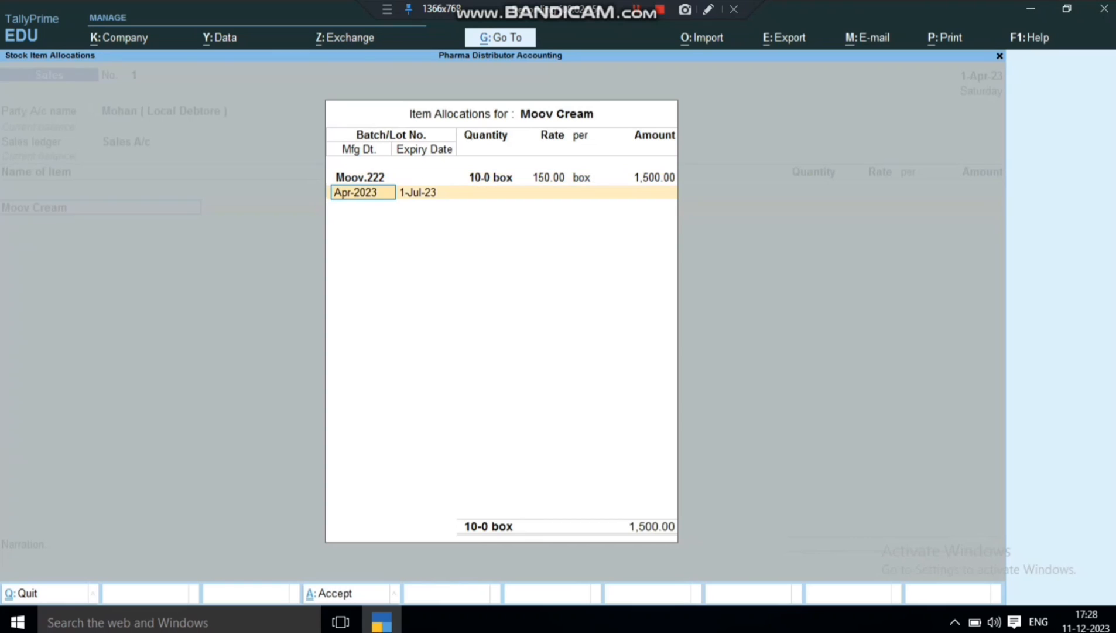
pyautogui.press('Return')
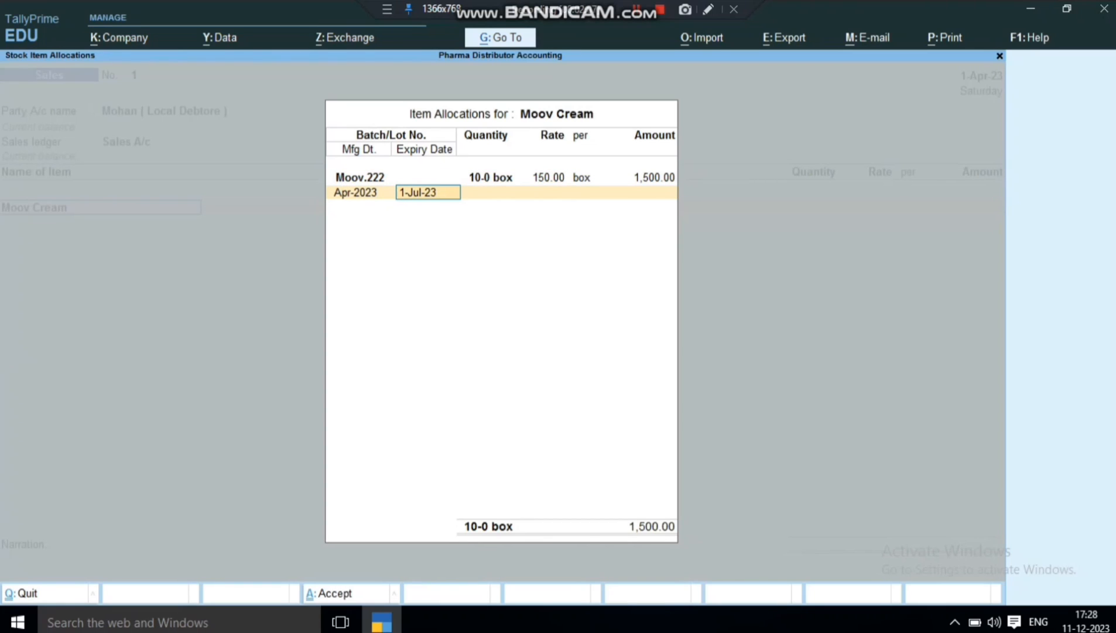
pyautogui.press('Return')
pyautogui.press('Return')
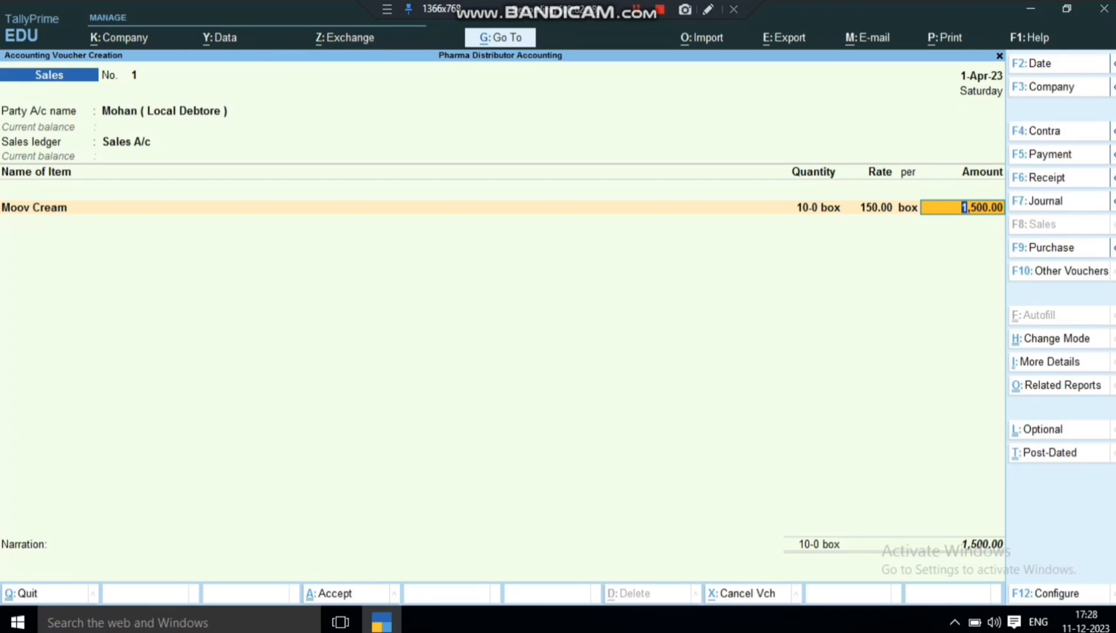
pyautogui.press('Return')
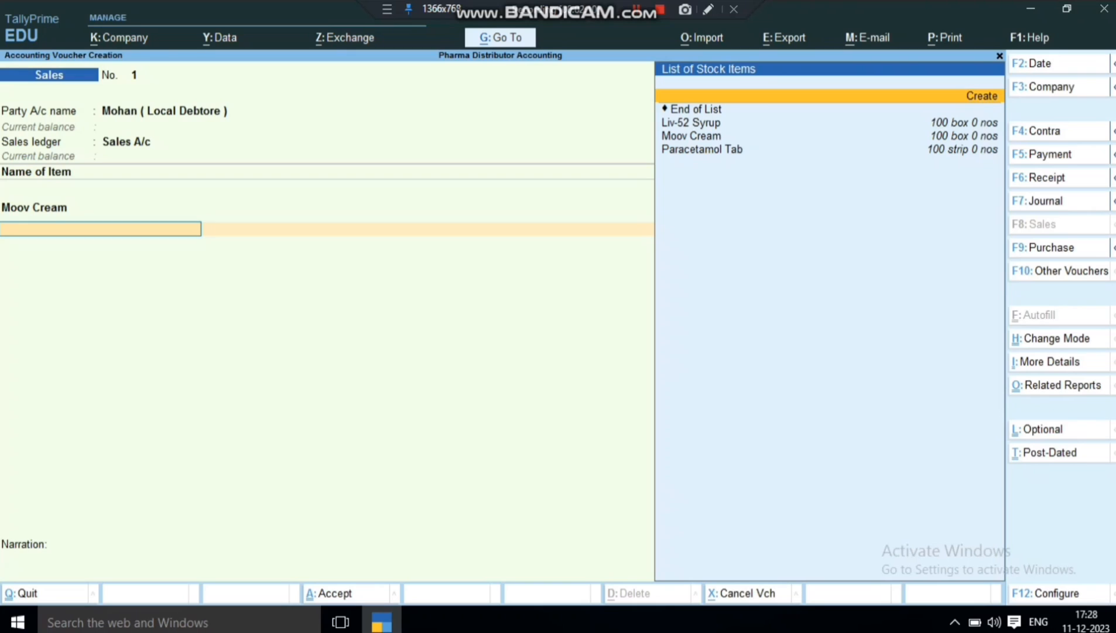
# Add Paracetamol Tab as the second item and allocate it from batch P.2333.
pyautogui.press('Down')
pyautogui.press('Down')
pyautogui.press('Down')
pyautogui.press('Down')
pyautogui.press('Return')
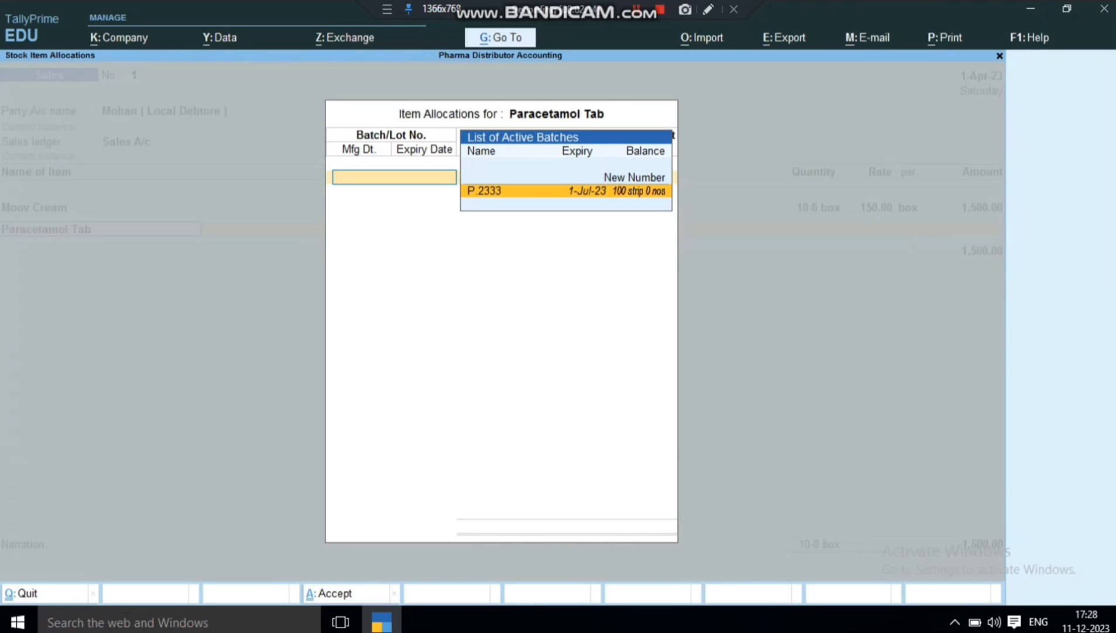
pyautogui.press('Return')
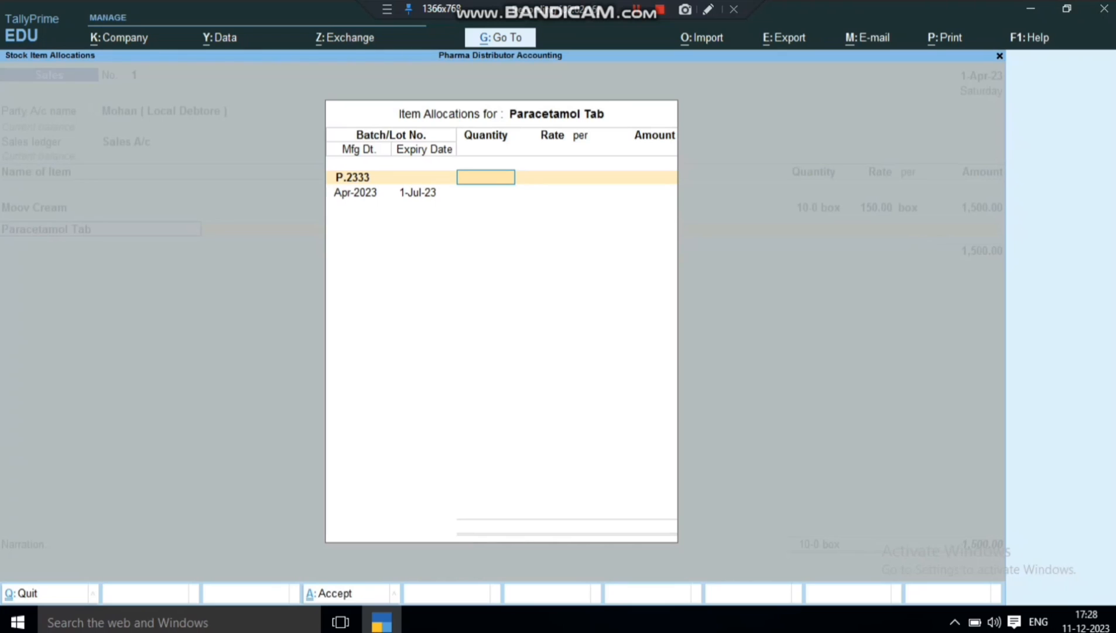
# Enter 15 strips of Paracetamol Tab at a rate of 10 per strip and accept the batch dates and amount.
pyautogui.write('15')
pyautogui.press('Return')
pyautogui.write('10')
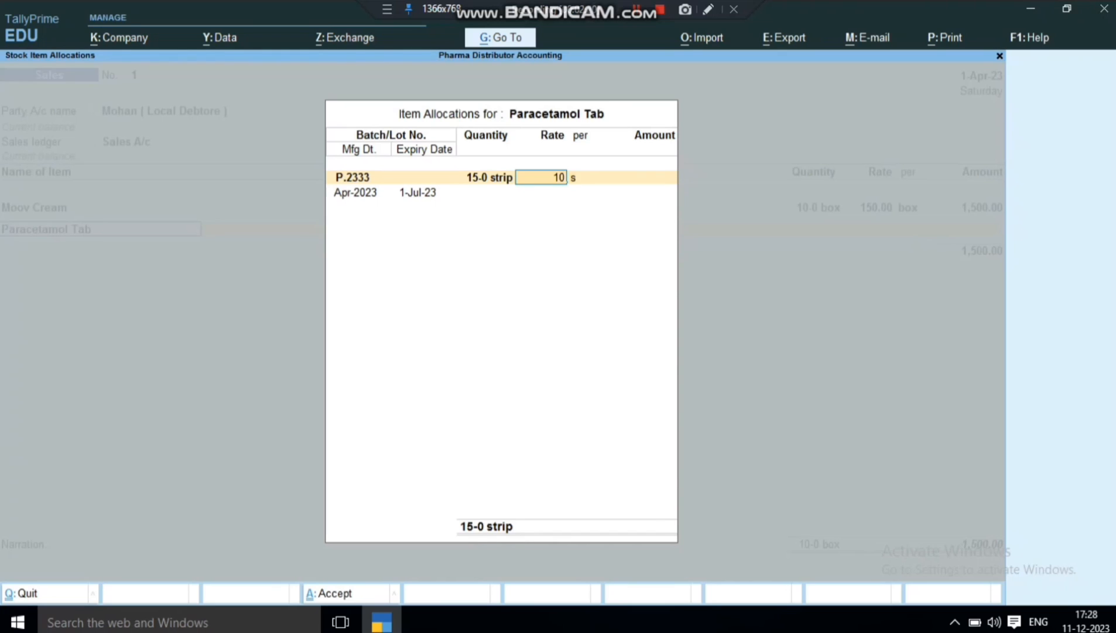
pyautogui.press('Return')
pyautogui.press('Return')
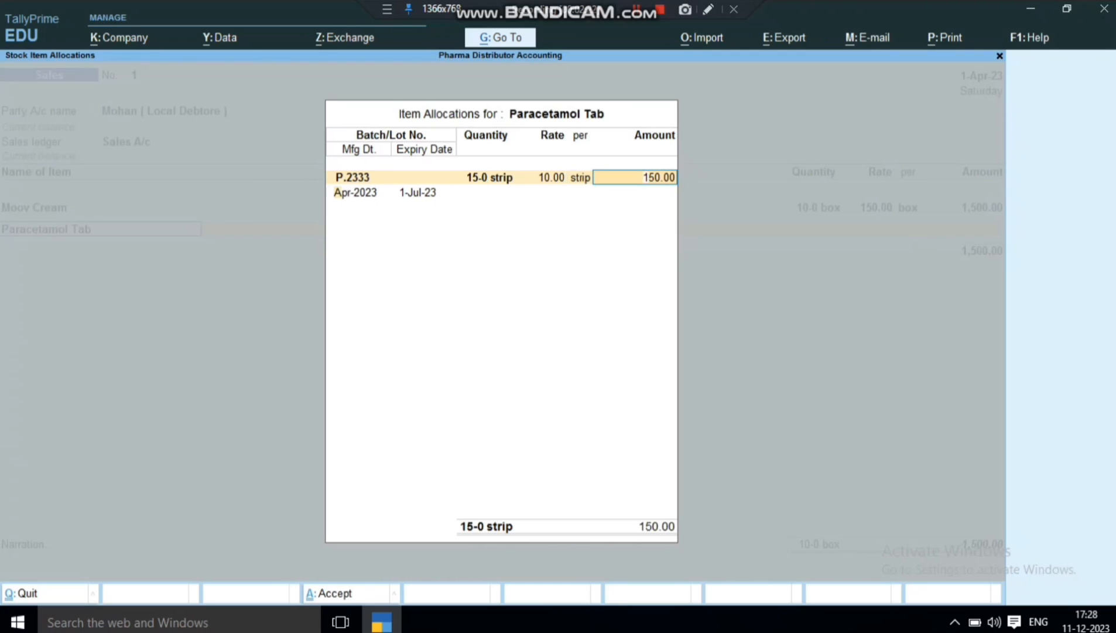
pyautogui.press('Return')
pyautogui.press('Return')
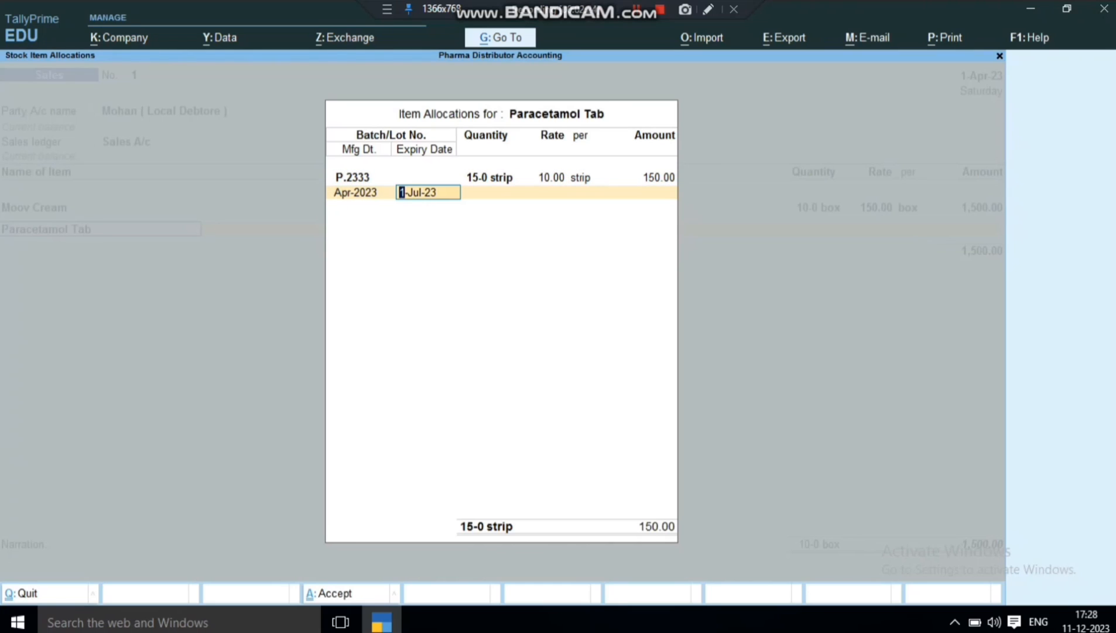
pyautogui.press('Return')
pyautogui.press('Return')
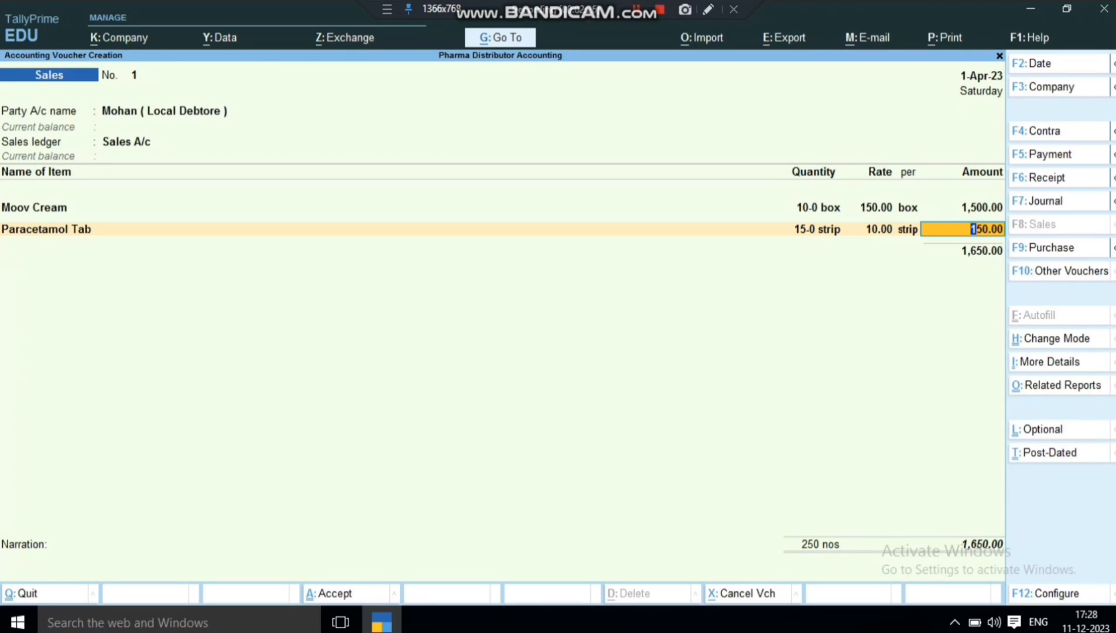
pyautogui.press('Return')
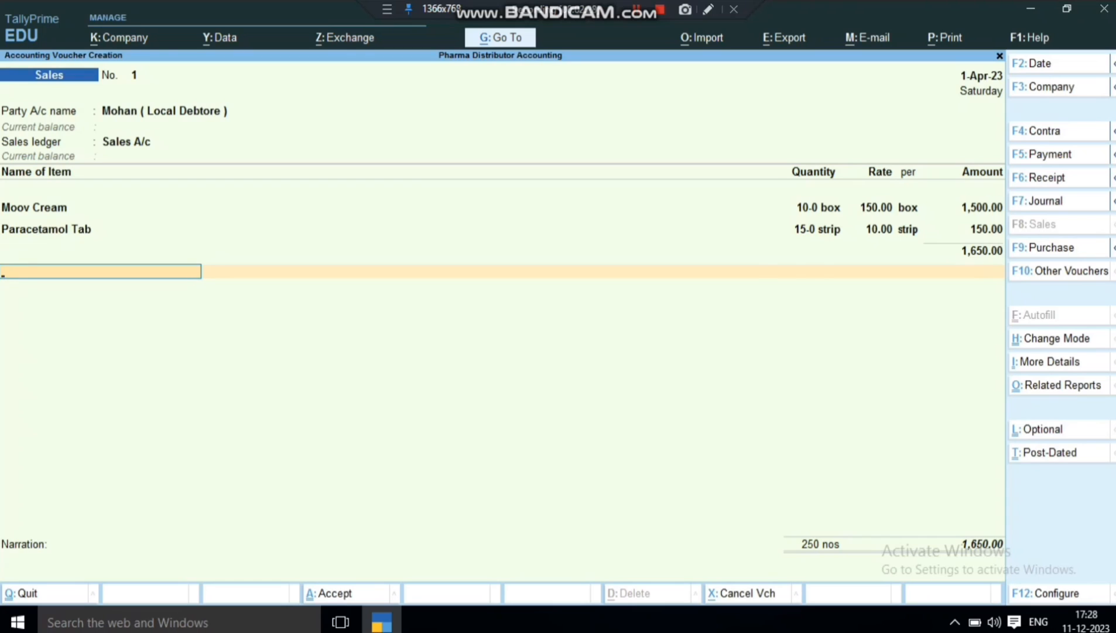
# End the item list and add the C Gst and S Gst ledgers to the sales voucher.
pyautogui.press('Return')
pyautogui.press('Down')
pyautogui.press('Return')
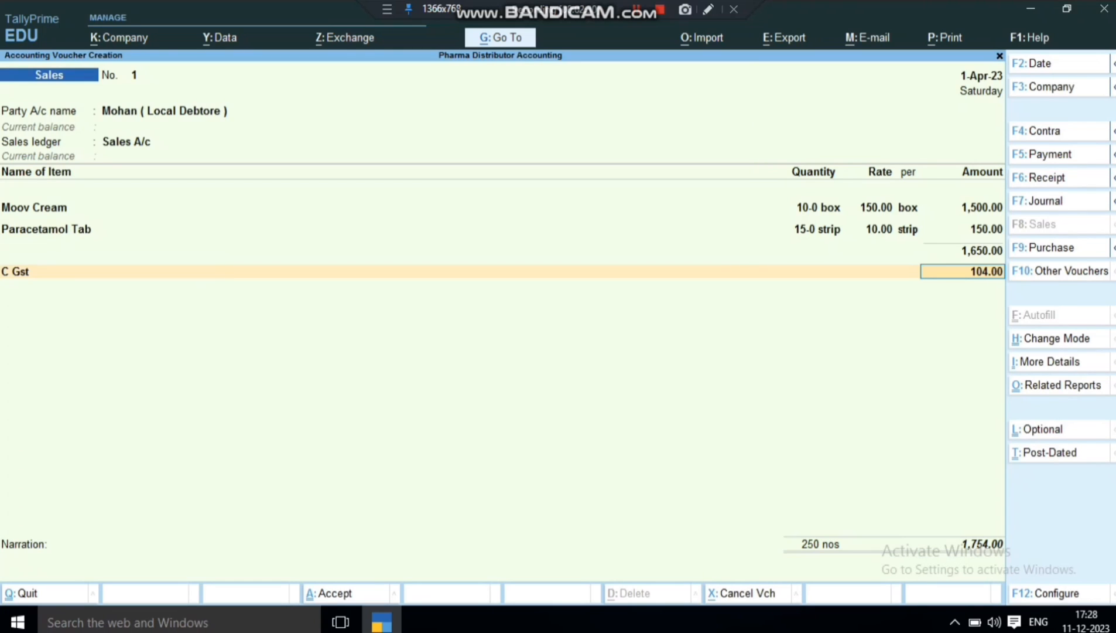
pyautogui.press('Return')
pyautogui.press('Down')
pyautogui.press('Down')
pyautogui.press('Down')
pyautogui.press('Down')
pyautogui.press('Return')
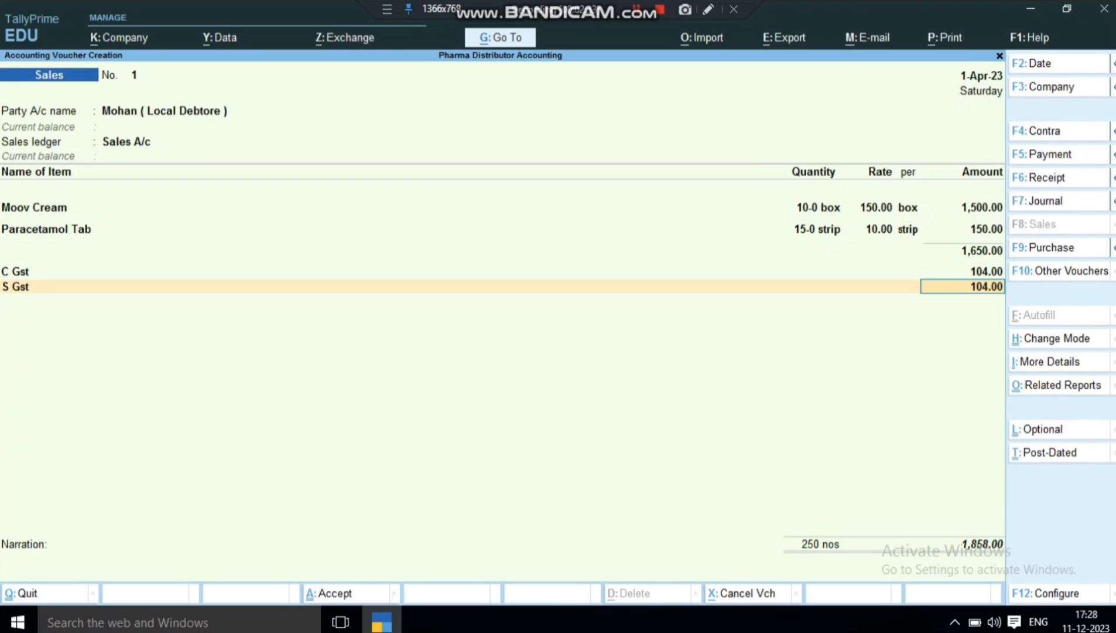
pyautogui.press('Return')
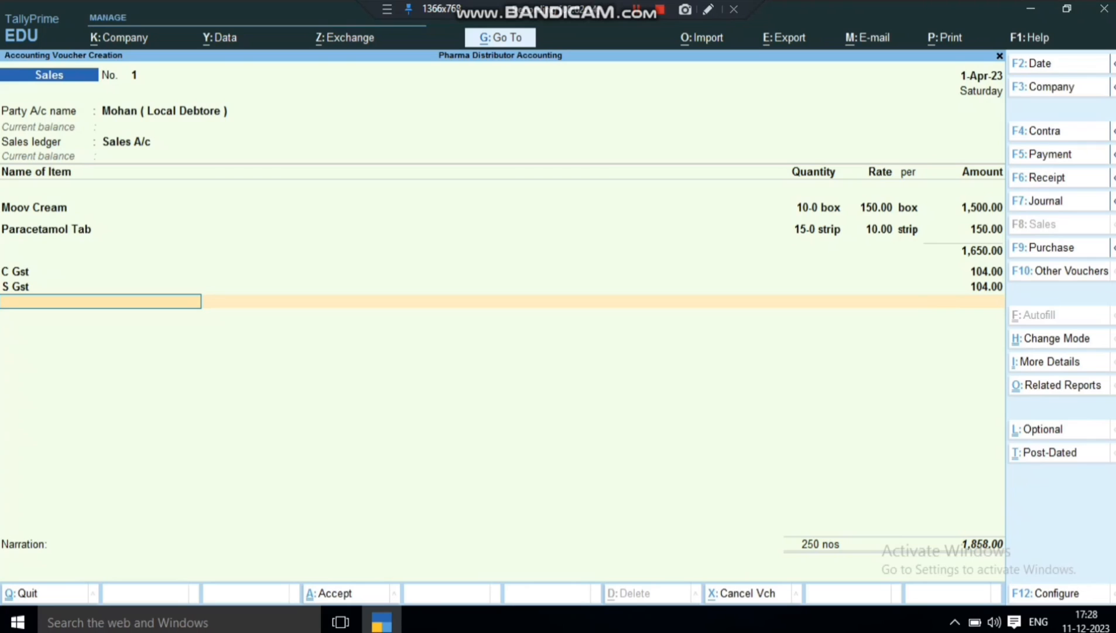
# Check the detailed GST tax analysis by item, and save the sales voucher.
pyautogui.hotkey('alt', 'a')
pyautogui.hotkey('alt', 'F5')
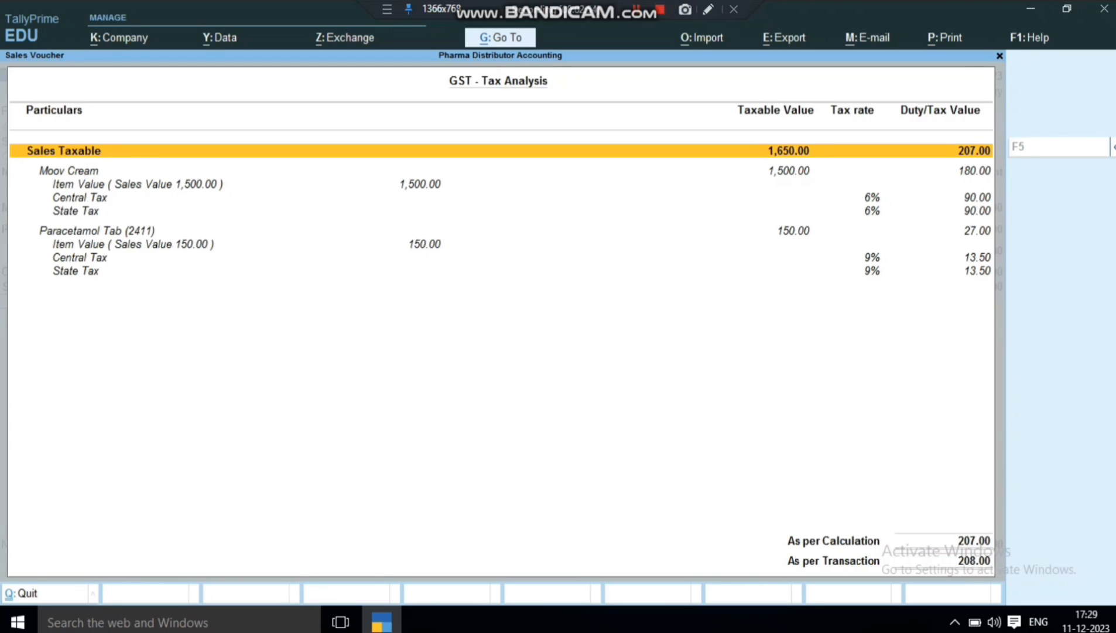
pyautogui.press('Escape')
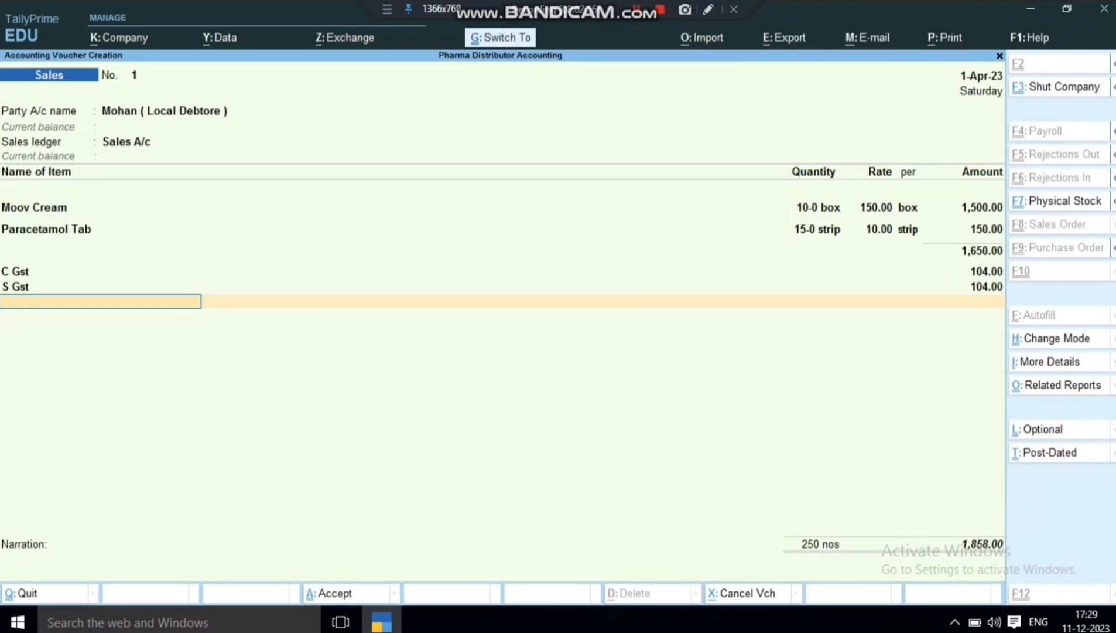
pyautogui.hotkey('ctrl', 'a')
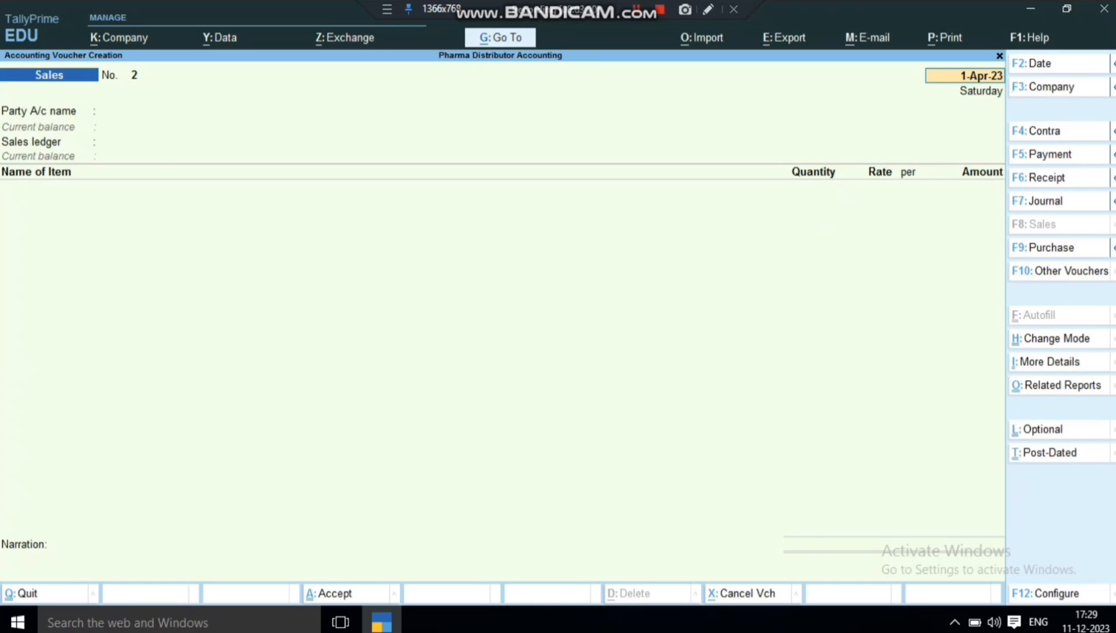
# Reopen the saved sales voucher and preview its Tax Invoice print with the batch, manufacturing and expiry details.
pyautogui.press('pageup')
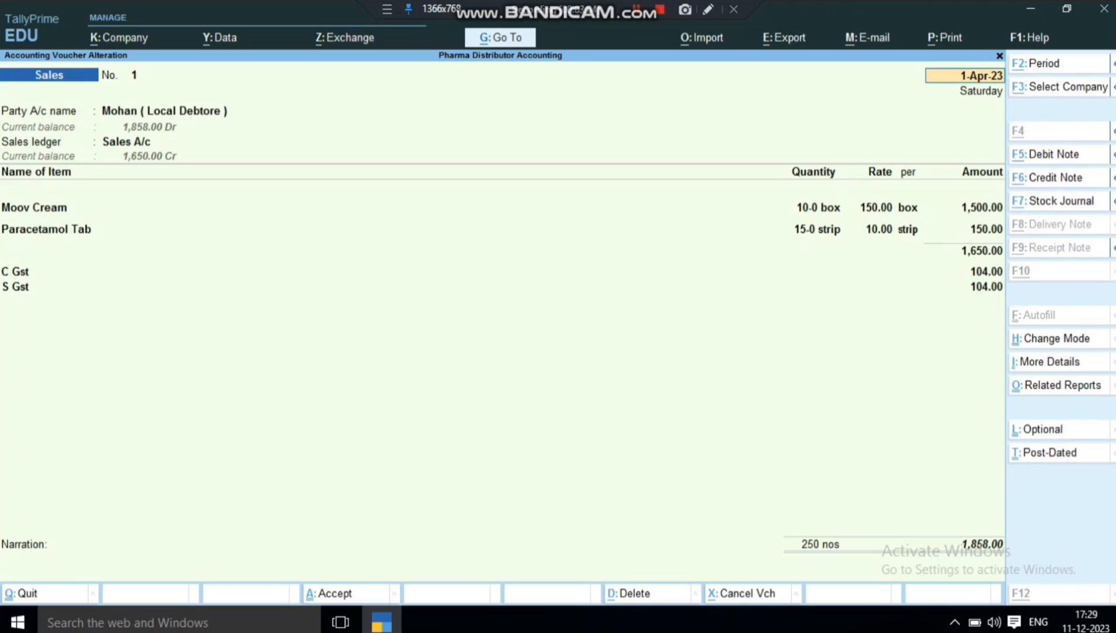
pyautogui.hotkey('alt', 'p')
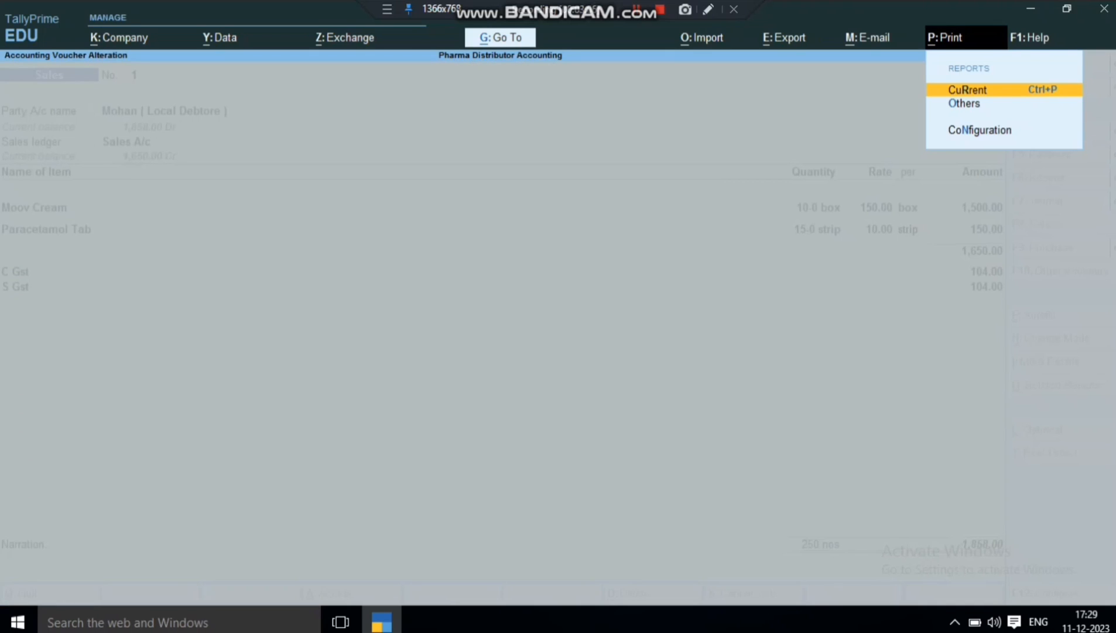
pyautogui.press('Return')
pyautogui.press('Return')
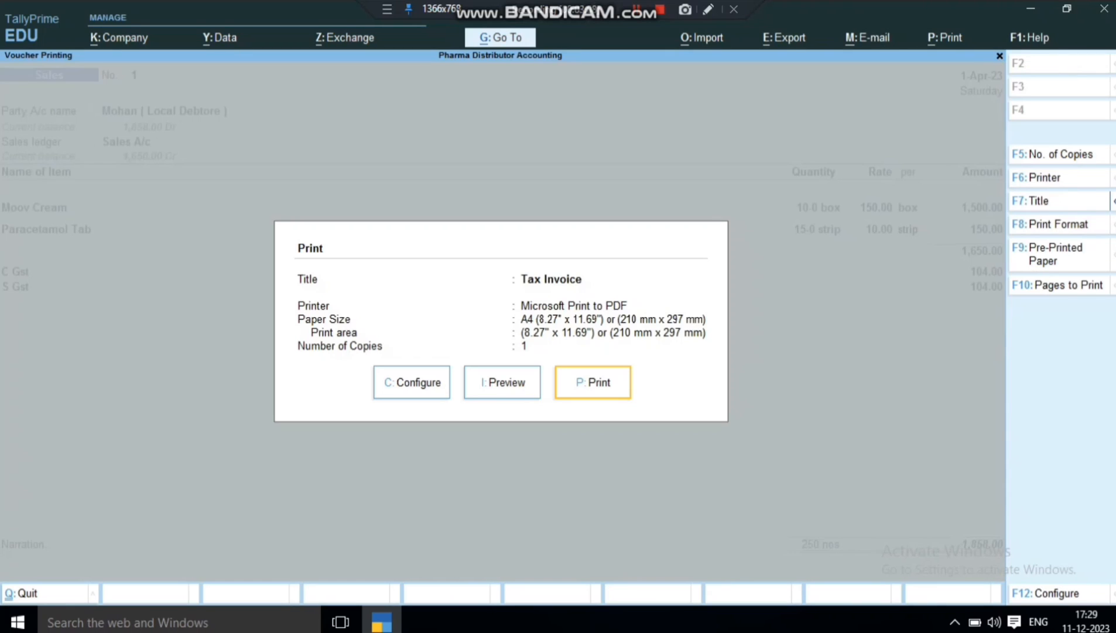
pyautogui.press('Left')
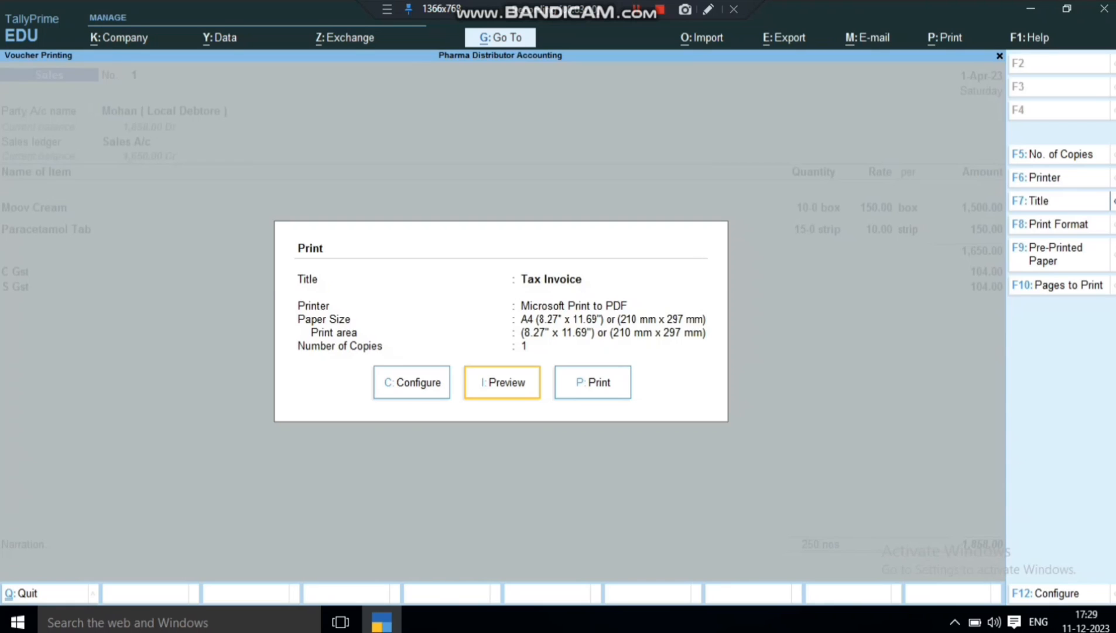
pyautogui.press('Return')
pyautogui.press('Return')
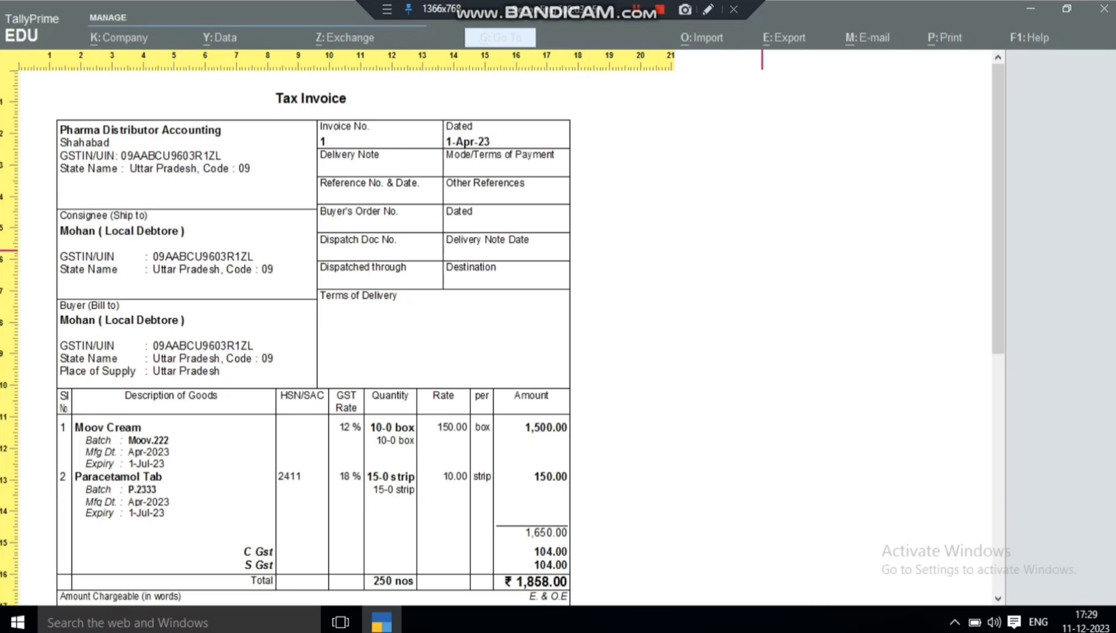
# Examine the Tax Invoice preview from the item batch lines down to the HSN/SAC tax breakdown and the tax amount in words.
pyautogui.press('Down')
pyautogui.press('Down')
pyautogui.press('Down')
pyautogui.press('Down')
pyautogui.press('Down')
pyautogui.press('Down')
pyautogui.press('Down')
pyautogui.press('Down')
pyautogui.press('Down')
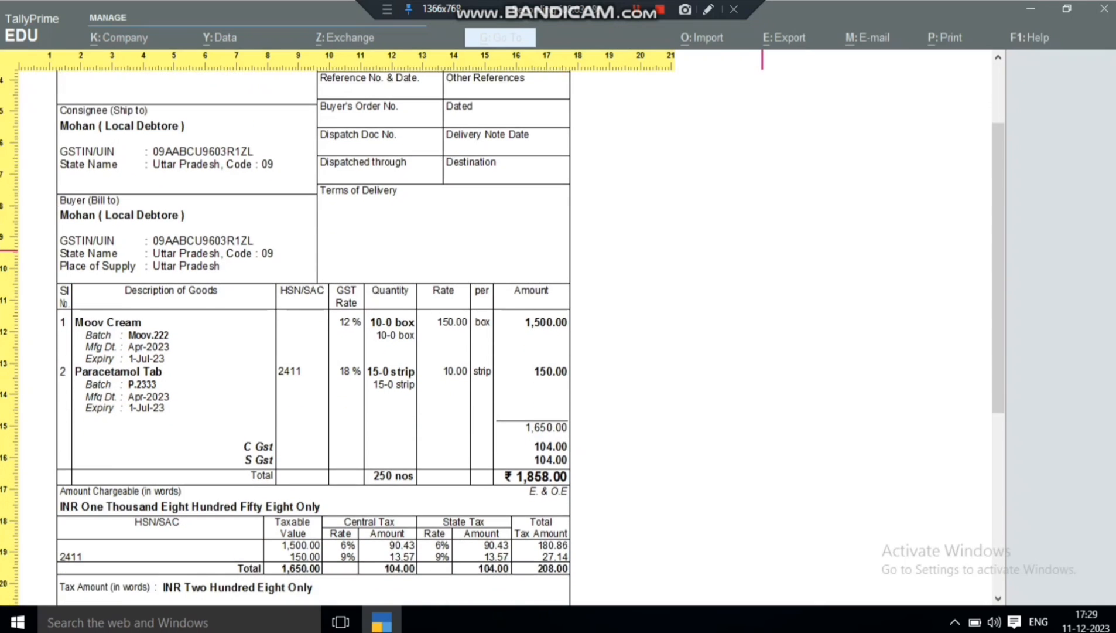
pyautogui.press('Down')
pyautogui.press('Down')
pyautogui.press('Down')
pyautogui.press('Down')
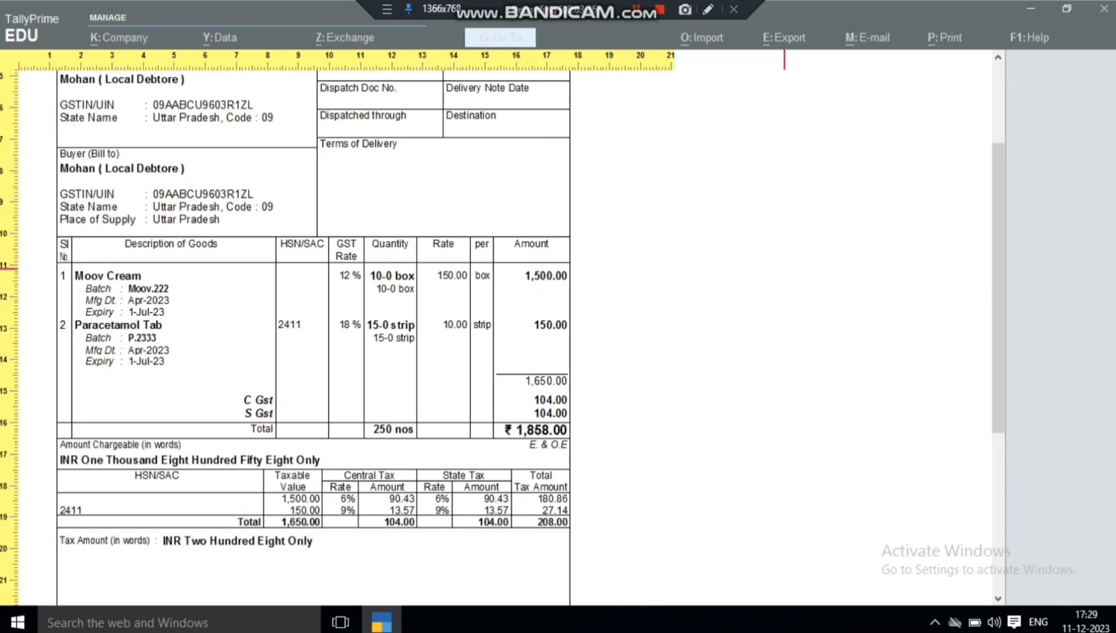
# Close the print preview, save the sales voucher again and return to the Gateway of Tally.
pyautogui.press('Escape')
pyautogui.press('Escape')
pyautogui.press('Escape')
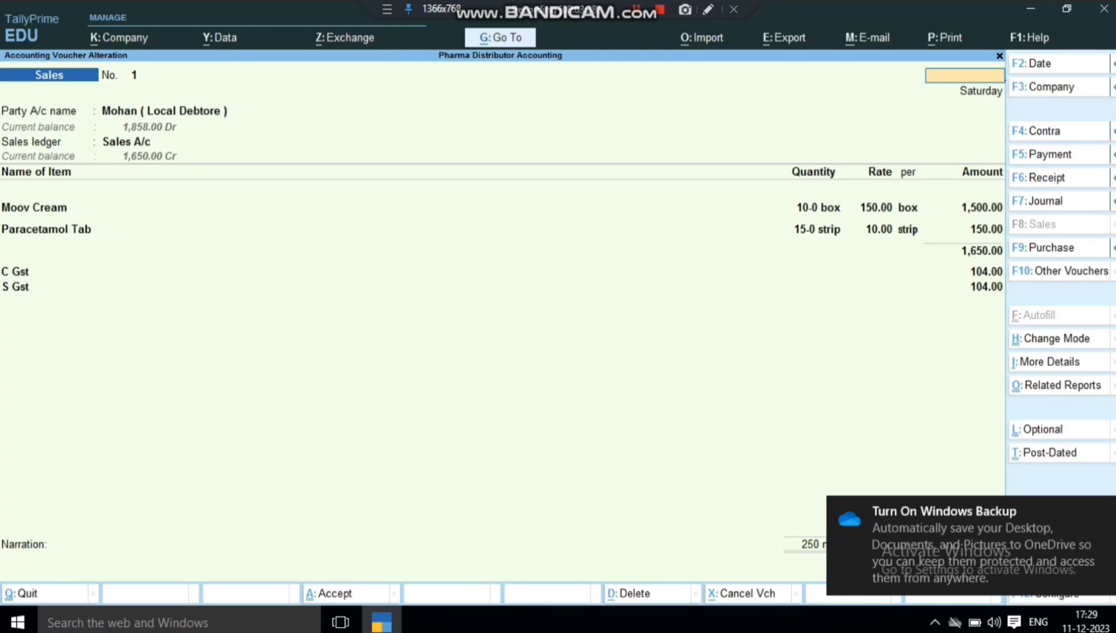
pyautogui.hotkey('ctrl', 'a')
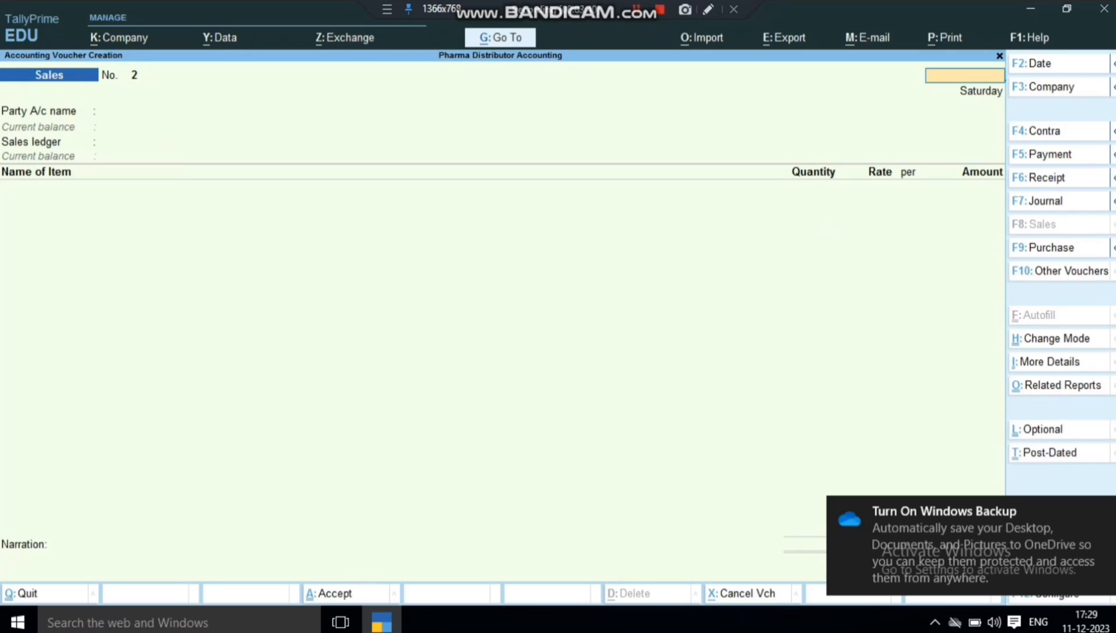
pyautogui.press('Escape')
# Open the Stock Summary report from the Gateway of Tally.
pyautogui.press('Up')
pyautogui.press('Up')
pyautogui.press('Up')
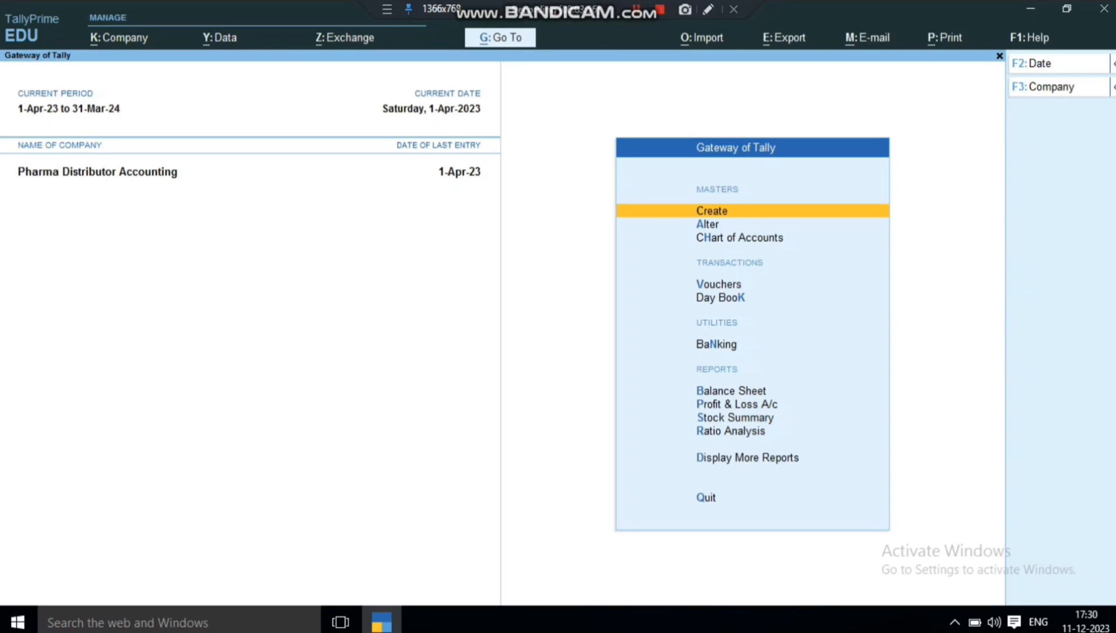
pyautogui.press('Down')
pyautogui.press('Down')
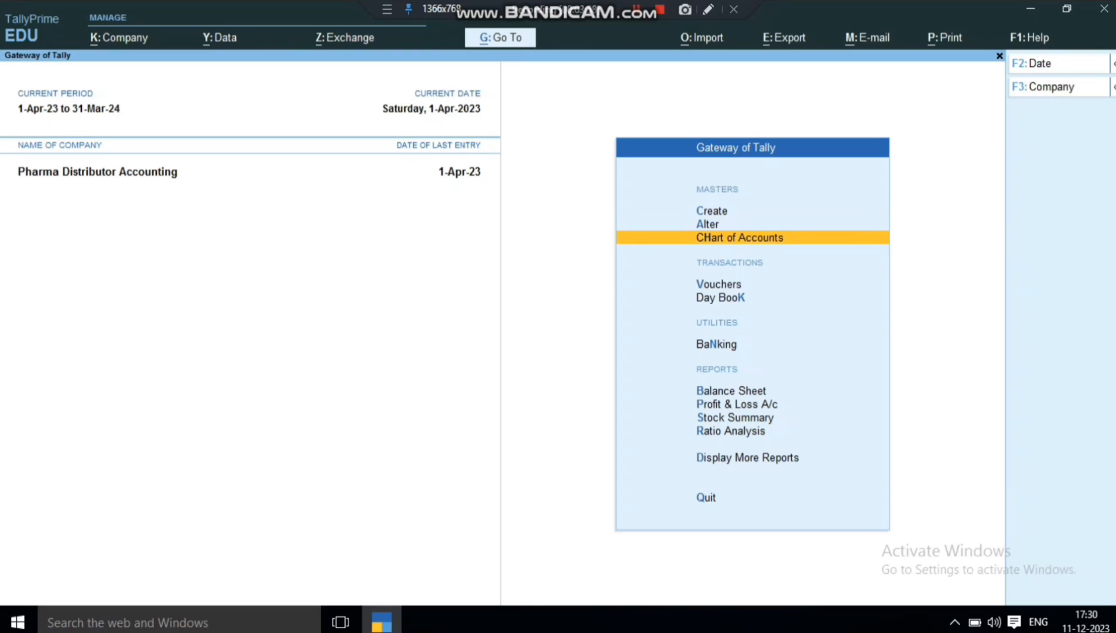
pyautogui.press('Down')
pyautogui.press('Down')
pyautogui.press('Down')
pyautogui.press('Down')
pyautogui.press('Down')
pyautogui.press('Down')
pyautogui.press('Return')
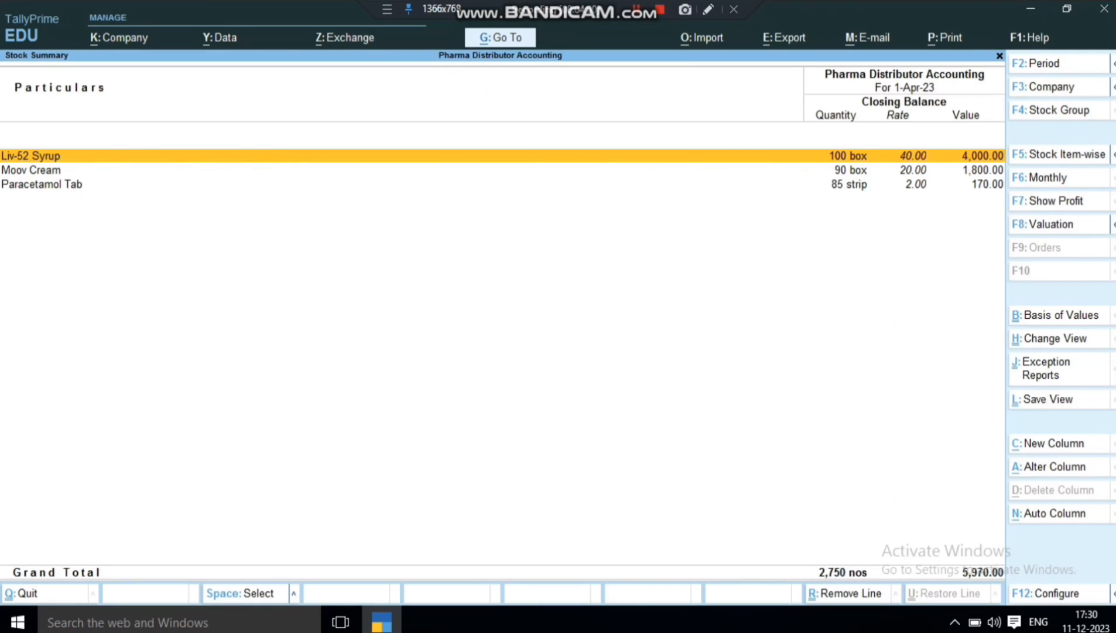
# Check the monthly inward, outward and closing stock of Moov Cream and Paracetamol Tab, and leave the Stock Summary.
pyautogui.press('Down')
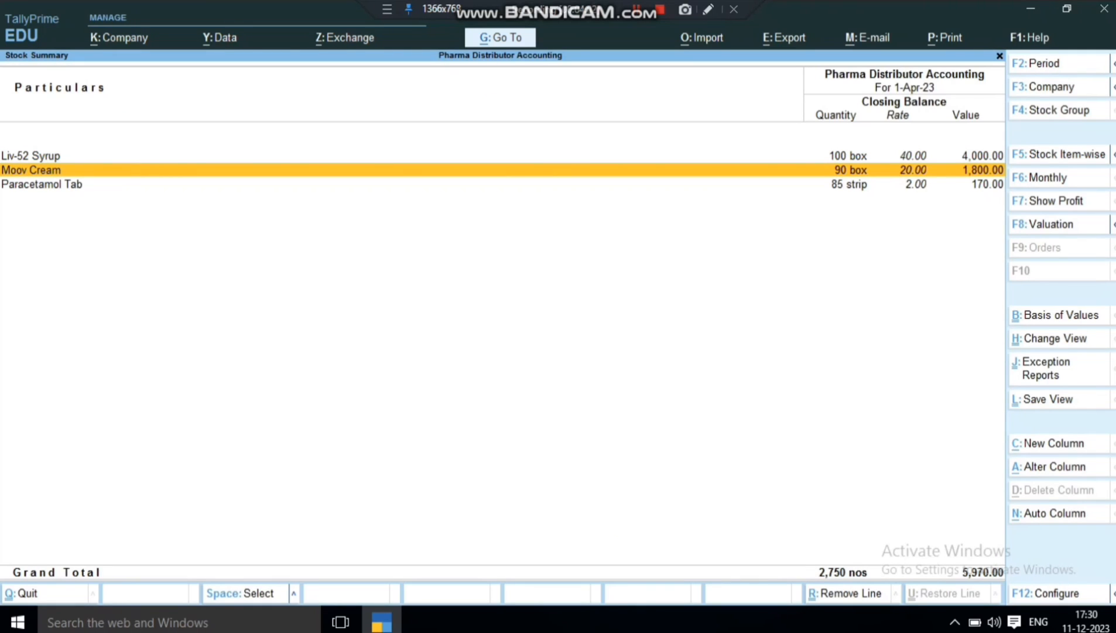
pyautogui.press('Return')
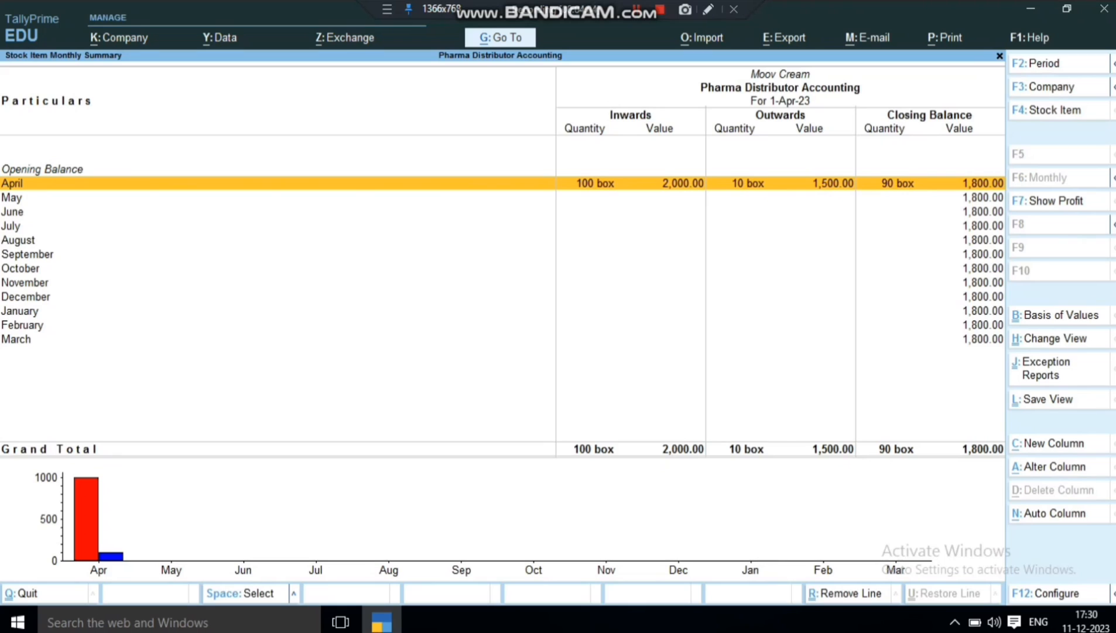
pyautogui.press('Escape')
pyautogui.press('Down')
pyautogui.press('Return')
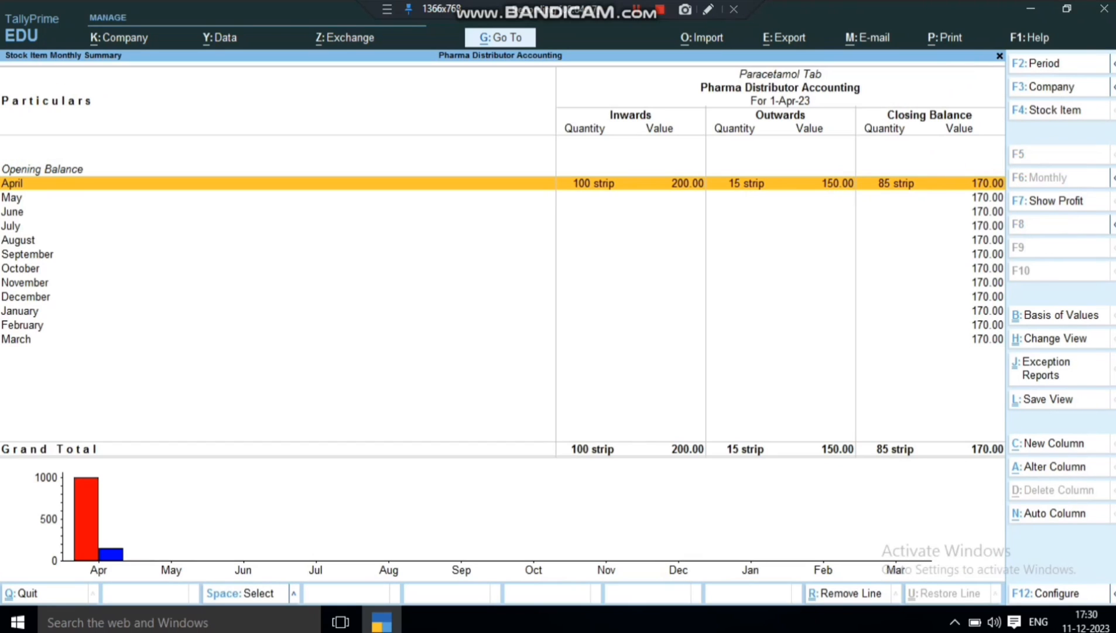
pyautogui.press('Escape')
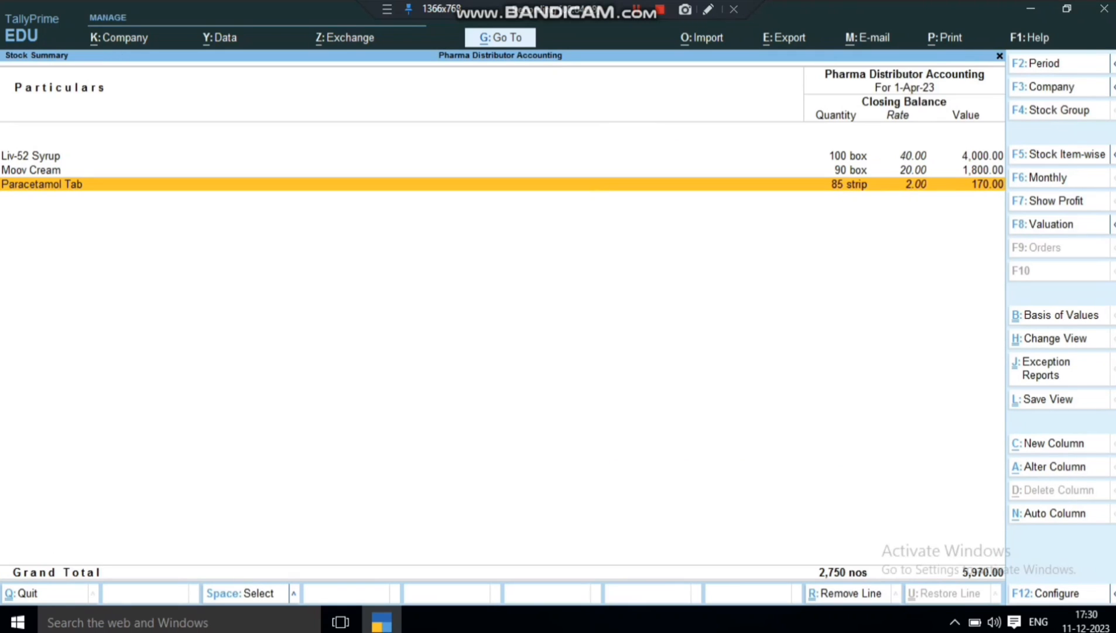
pyautogui.press('Escape')
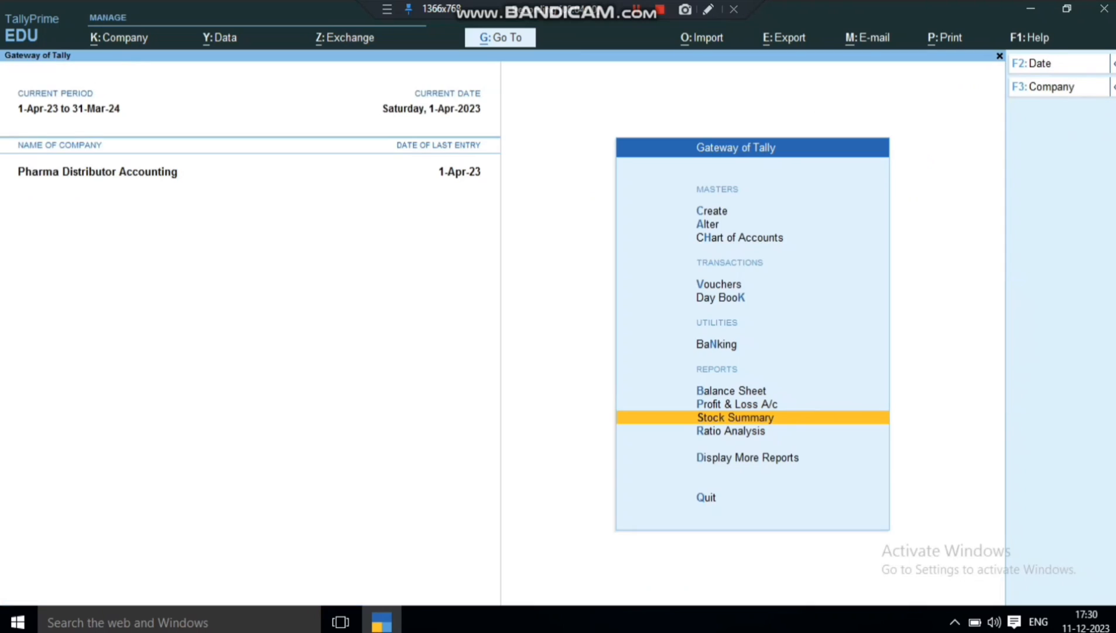
# Start a new sales voucher and set its date to 1-Sep-23.
pyautogui.press('Escape')
pyautogui.press('n')
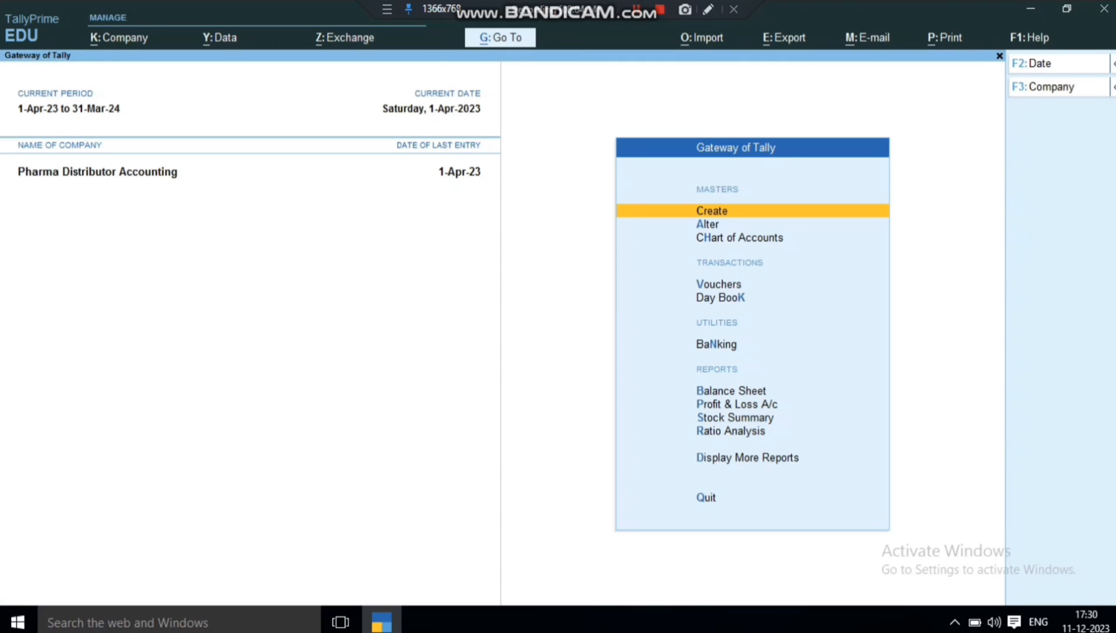
pyautogui.press('Down')
pyautogui.press('Down')
pyautogui.press('Down')
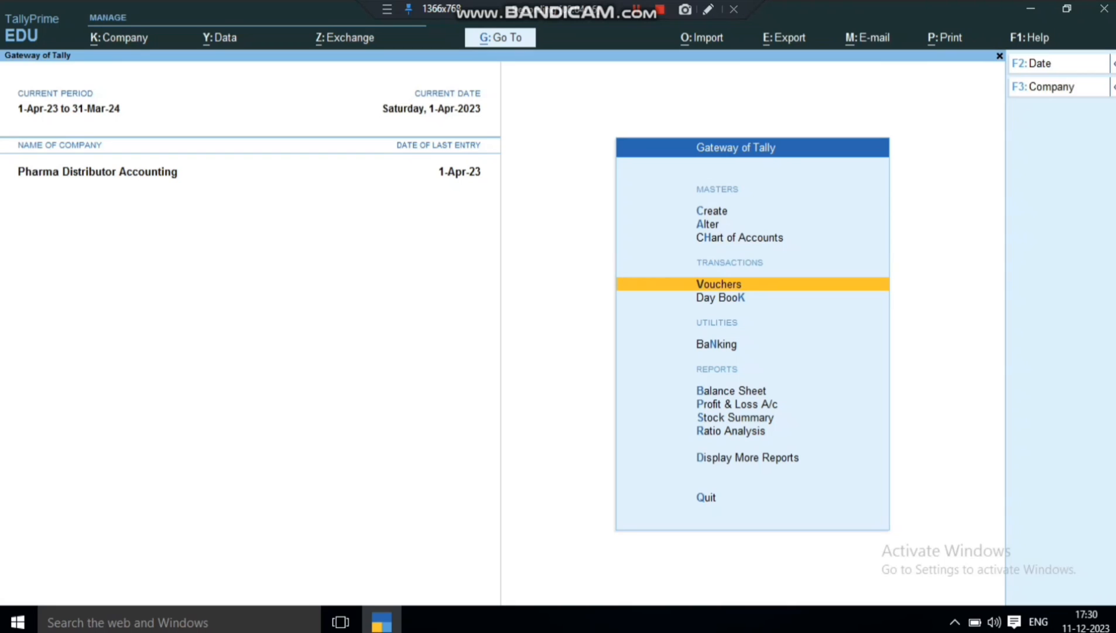
pyautogui.press('Return')
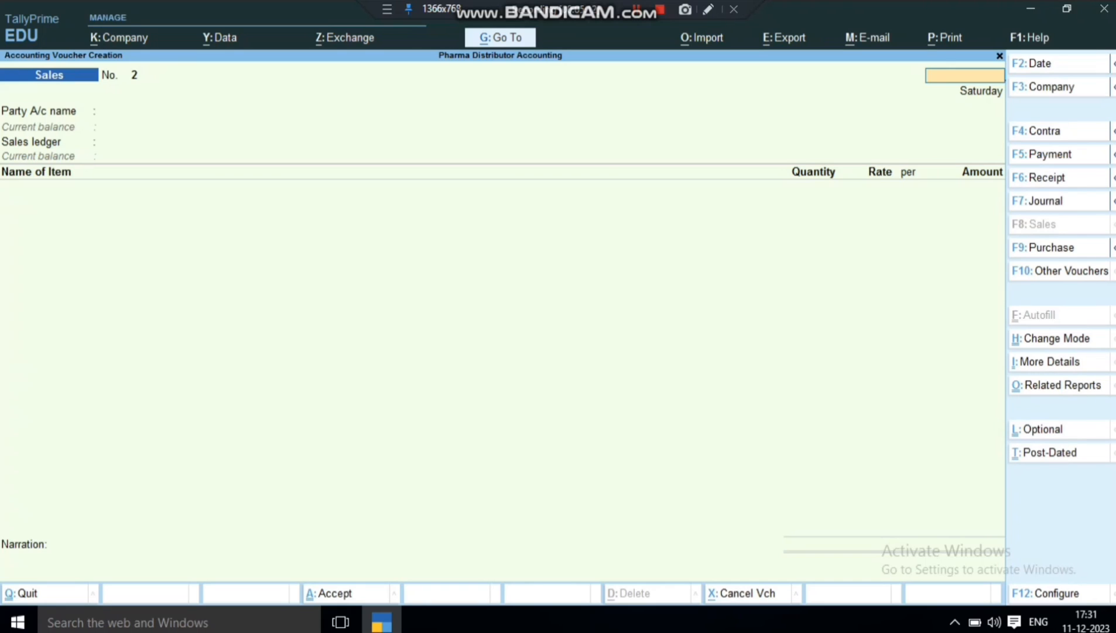
pyautogui.press('F2')
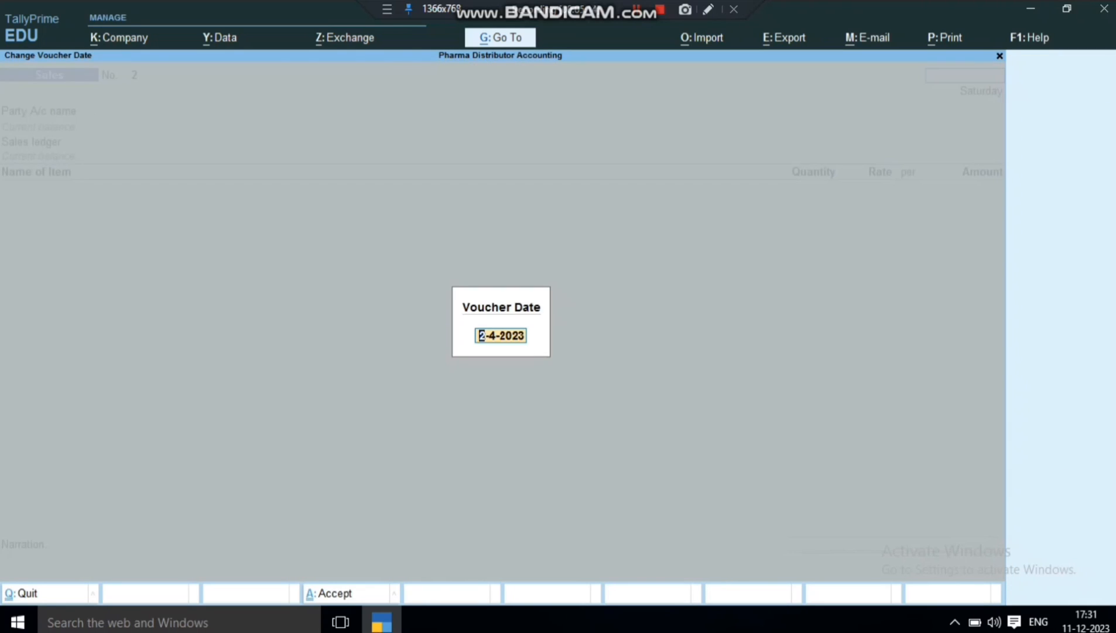
pyautogui.write('1')
pyautogui.write('.')
pyautogui.write('sep')
pyautogui.press('Return')
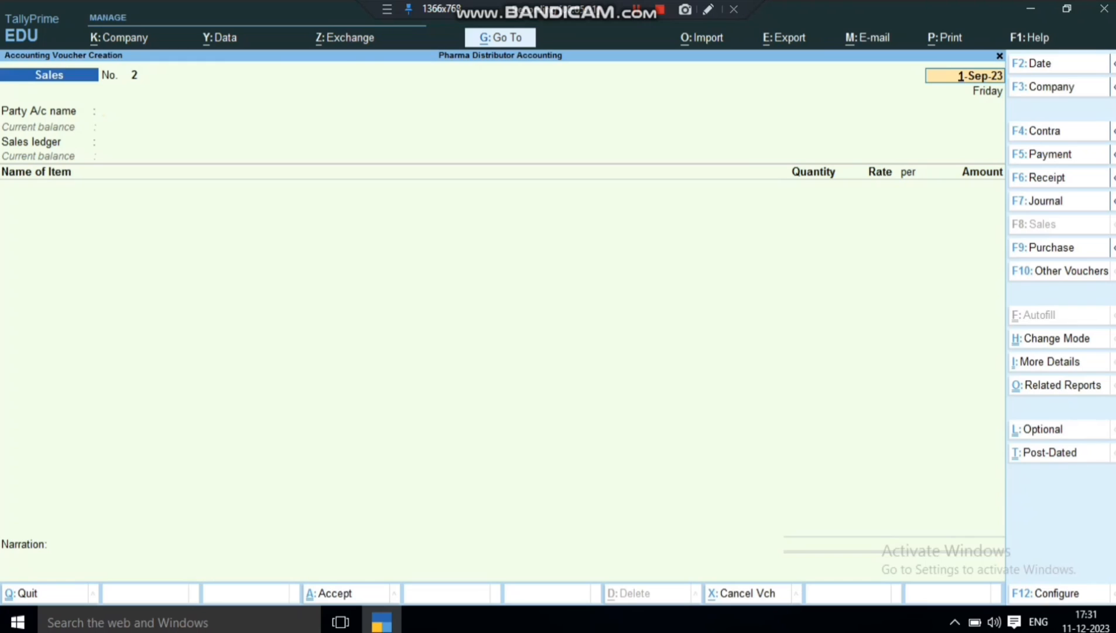
# Choose the local debtor as party and Sales A/c as sales ledger, accepting the dispatch and party details as they are.
pyautogui.press('Return')
pyautogui.press('Return')
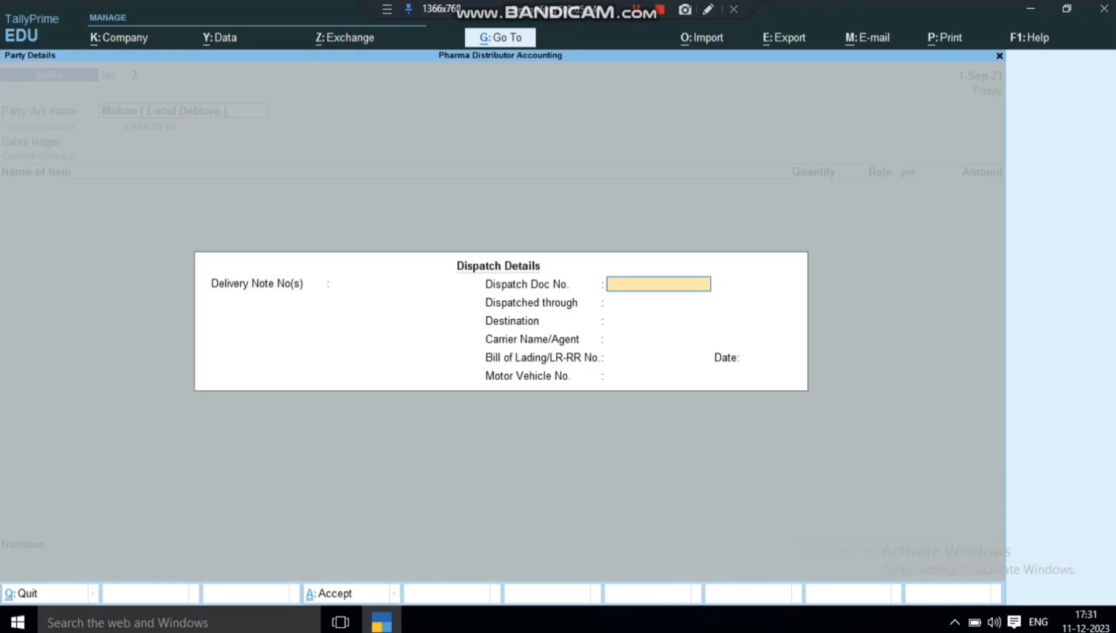
pyautogui.press('Return')
pyautogui.press('Return')
pyautogui.press('Return')
pyautogui.press('Return')
pyautogui.press('Return')
pyautogui.press('Return')
pyautogui.press('Return')
pyautogui.press('Return')
pyautogui.press('Return')
pyautogui.press('Return')
pyautogui.press('Return')
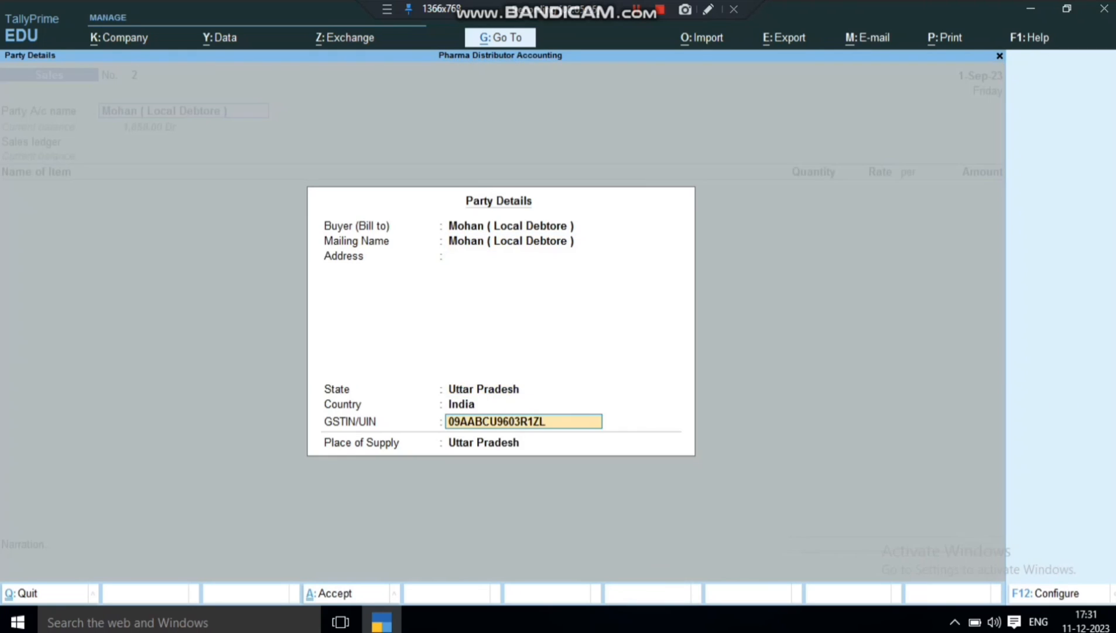
pyautogui.press('Return')
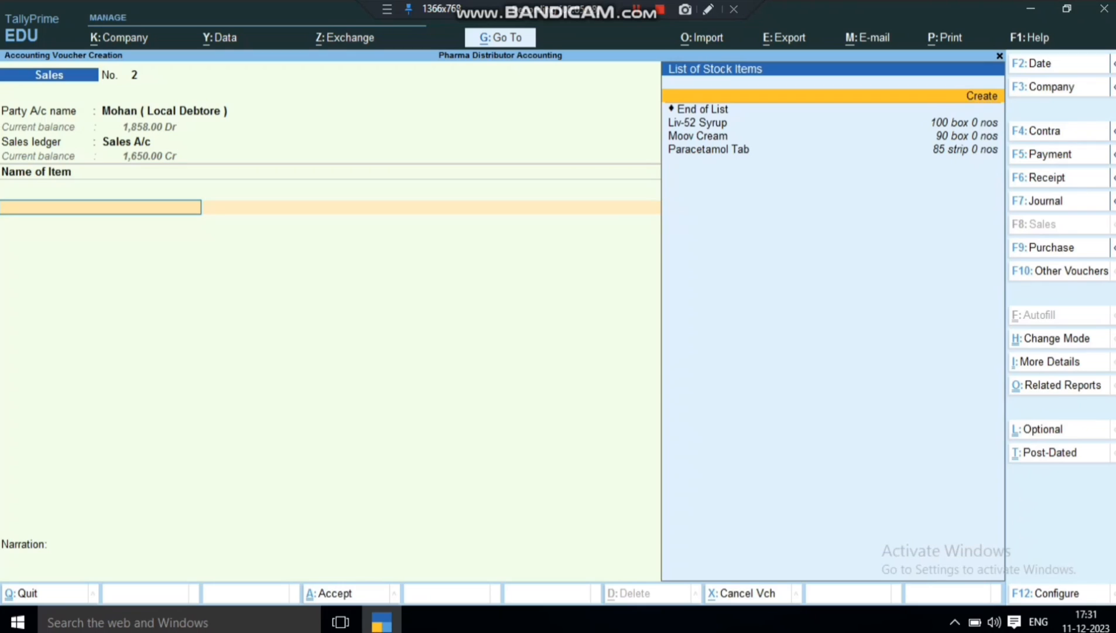
# Check the active batches offered for Moov Cream and Paracetamol Tab on the 1-Sep-23 sales voucher.
pyautogui.press('Down')
pyautogui.press('Down')
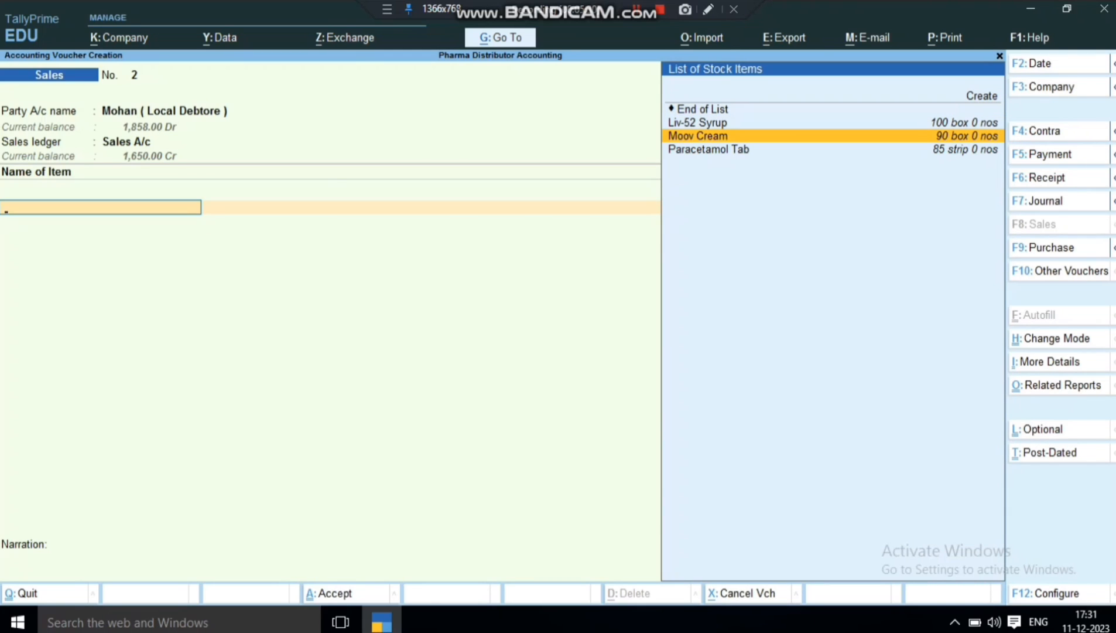
pyautogui.press('Return')
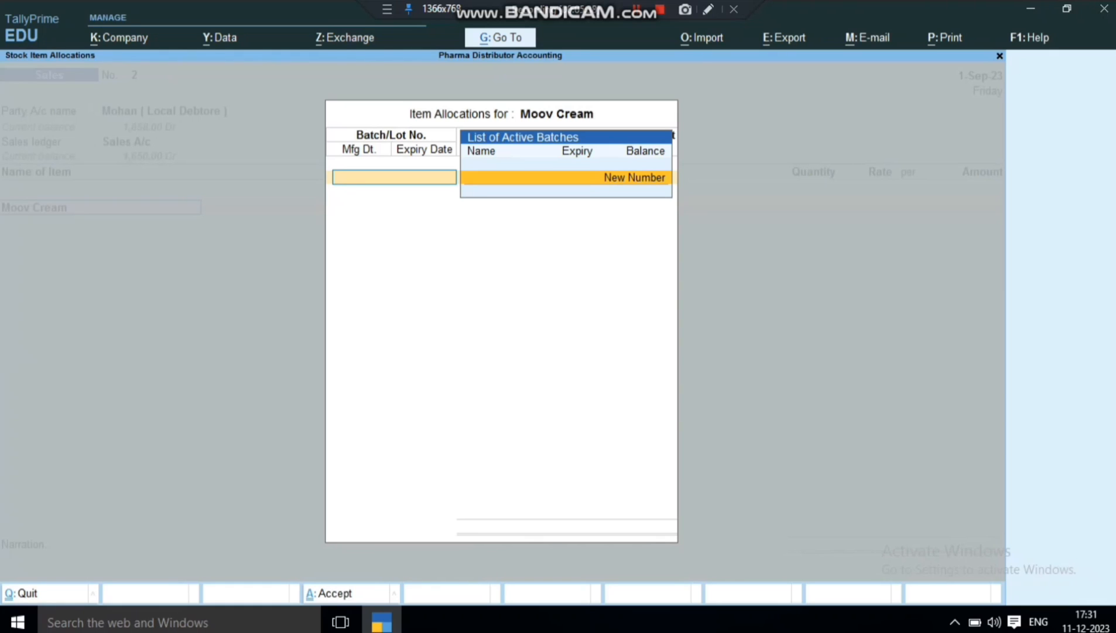
pyautogui.press('Escape')
pyautogui.press('Down')
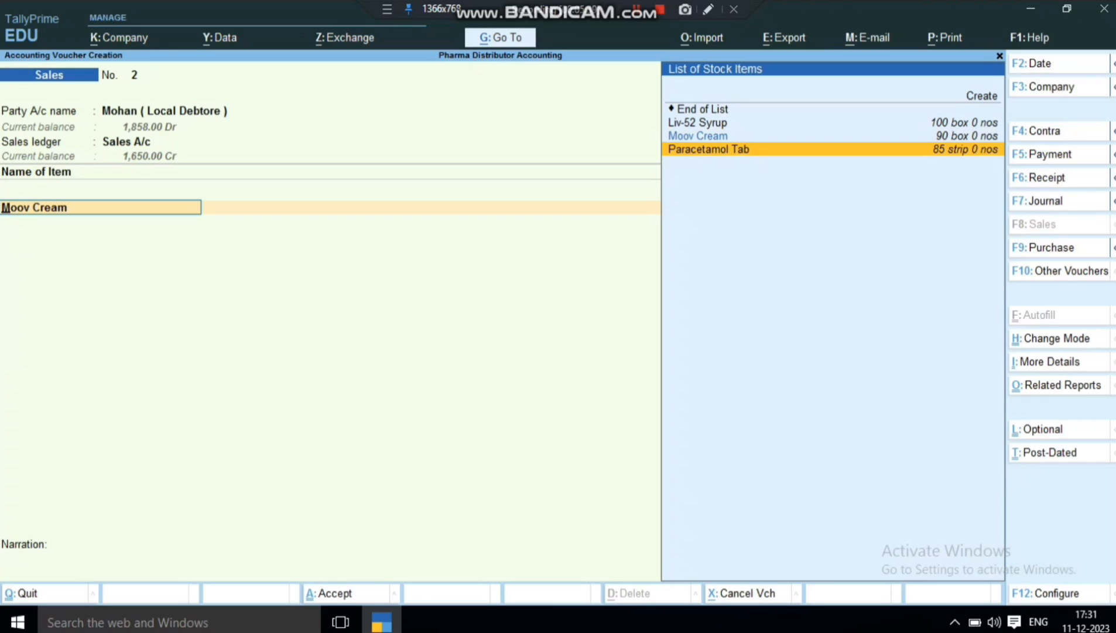
pyautogui.press('Return')
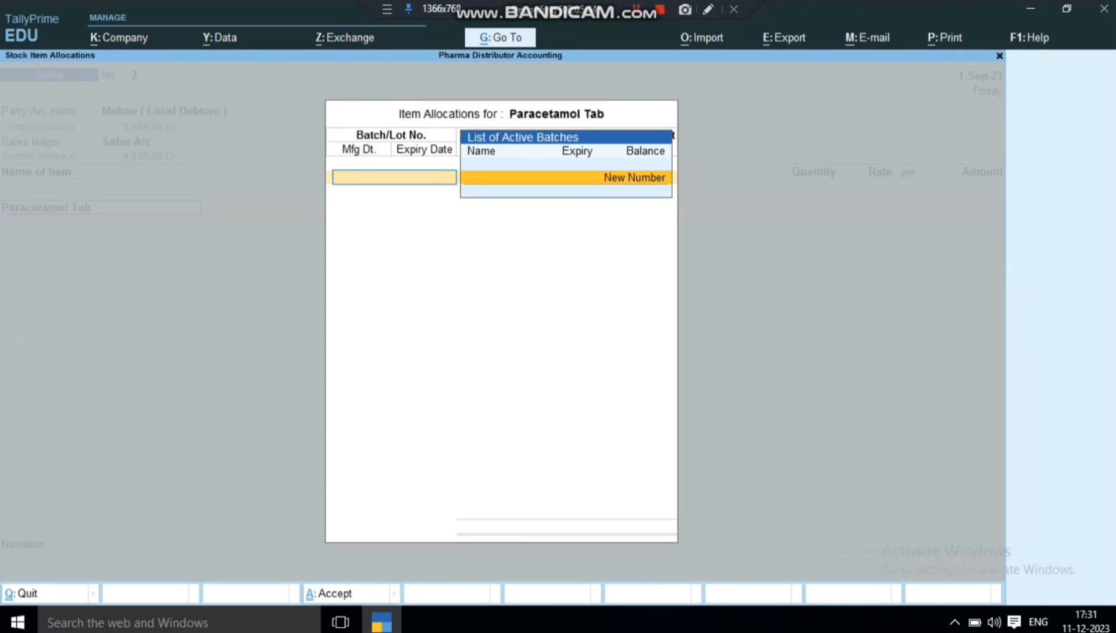
pyautogui.press('Escape')
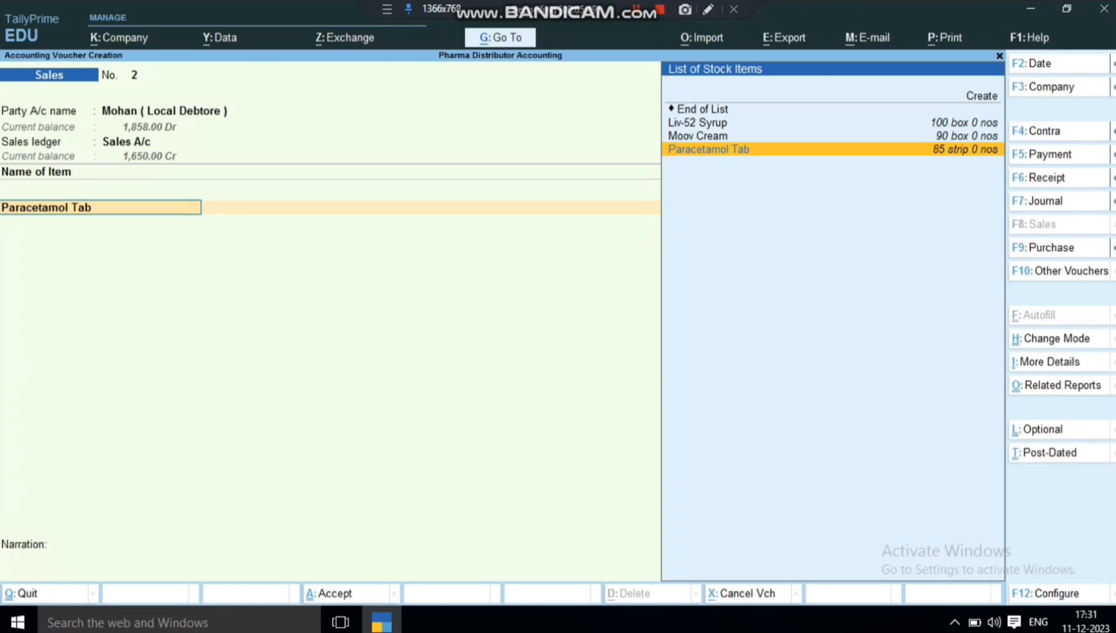
# Set the sales voucher's date to 1-Apr-23 and step through the dispatch and party details again.
pyautogui.press('BackSpace')
pyautogui.press('BackSpace')
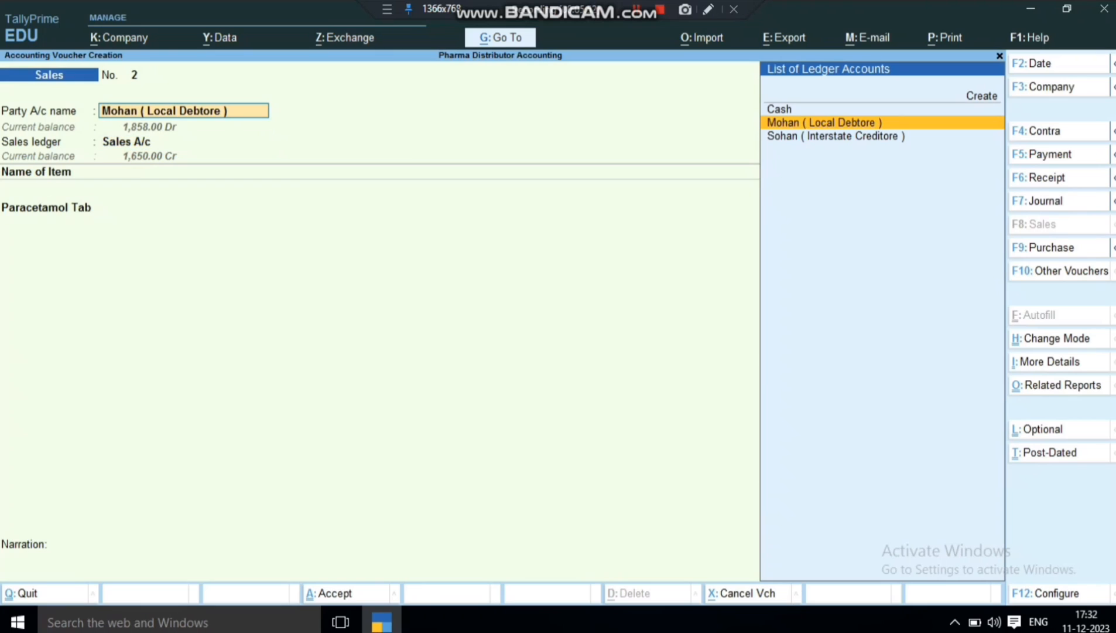
pyautogui.press('F2')
pyautogui.write('1 apr')
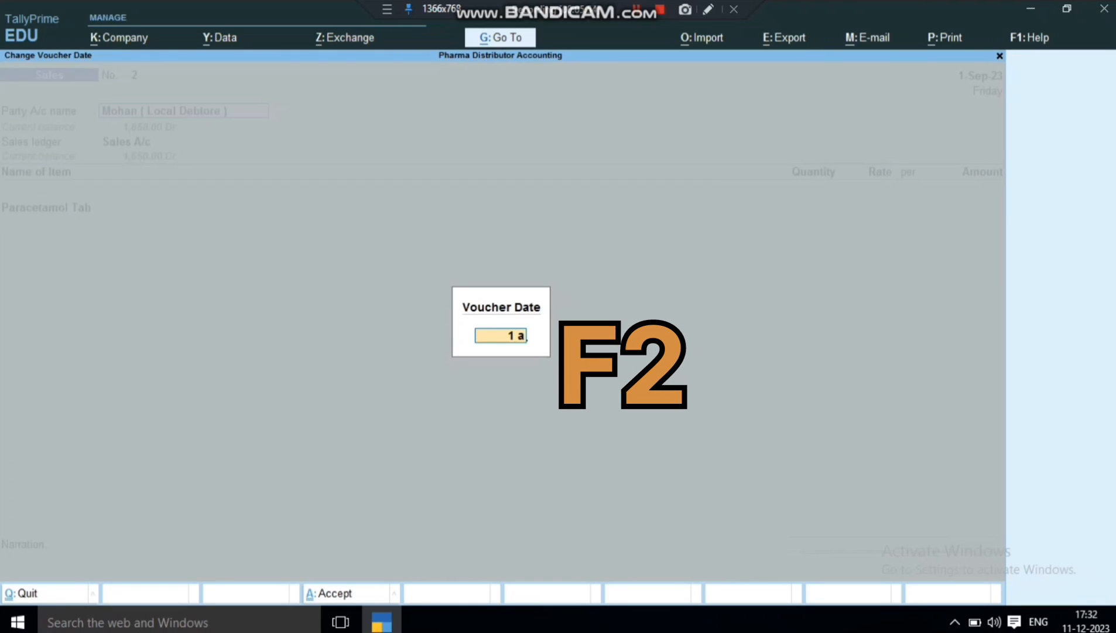
pyautogui.press('Return')
pyautogui.press('Return')
pyautogui.press('Return')
pyautogui.press('Return')
pyautogui.press('Return')
pyautogui.press('Return')
pyautogui.press('Return')
pyautogui.press('Return')
pyautogui.press('Return')
pyautogui.press('Return')
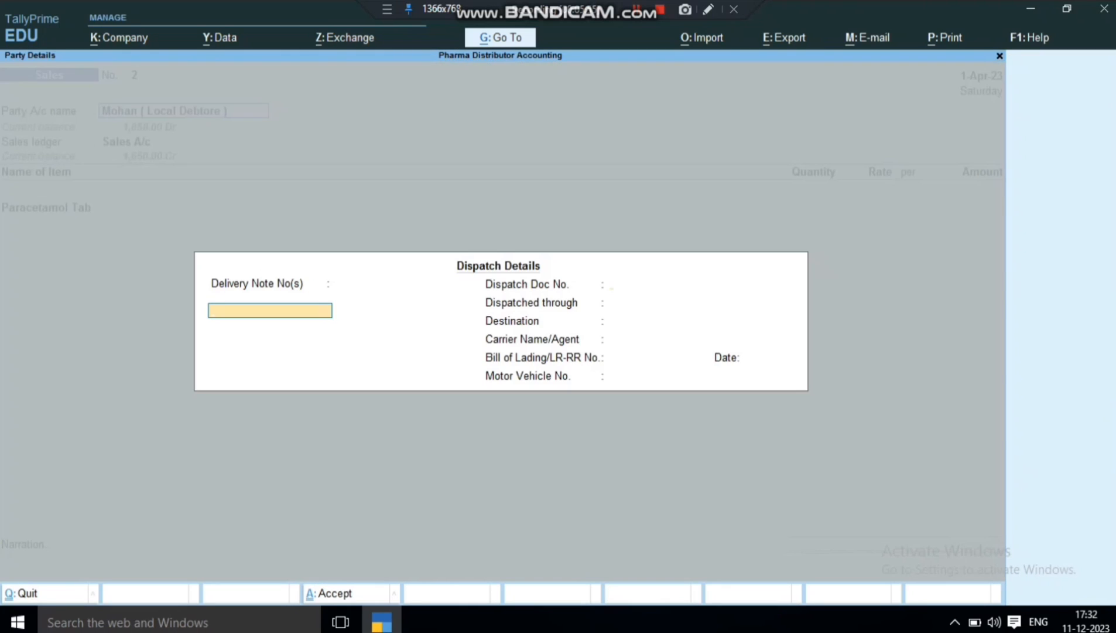
pyautogui.press('Return')
pyautogui.press('Return')
pyautogui.press('Return')
pyautogui.press('Return')
pyautogui.press('Return')
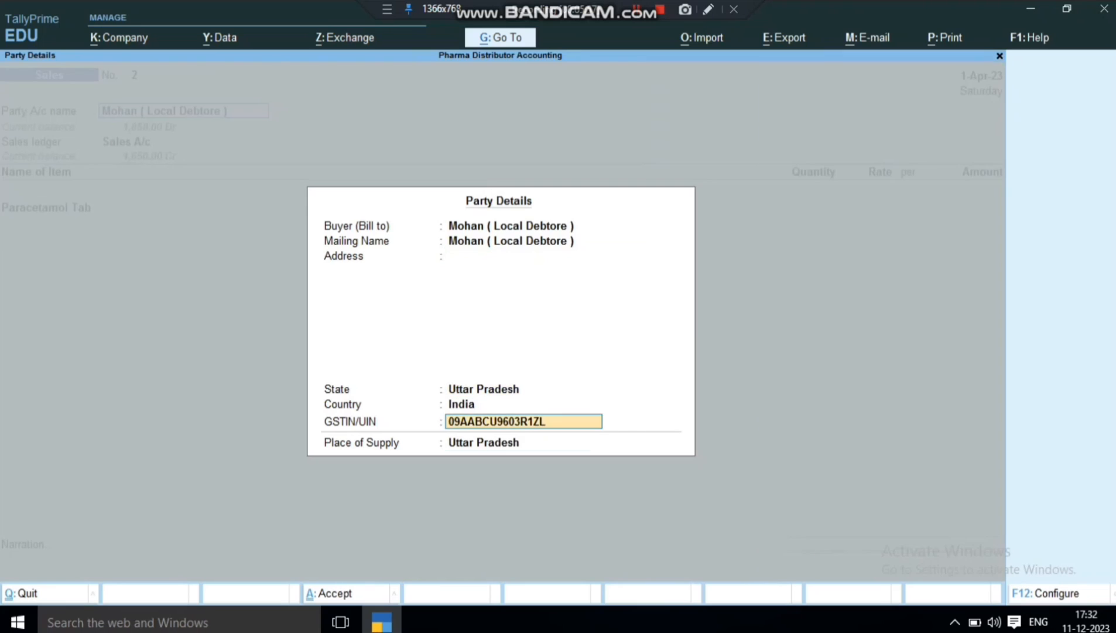
# Check Paracetamol Tab's active batches for the 1-Apr-23 date, try batch P.2333, and leave the item allocation.
pyautogui.press('Return')
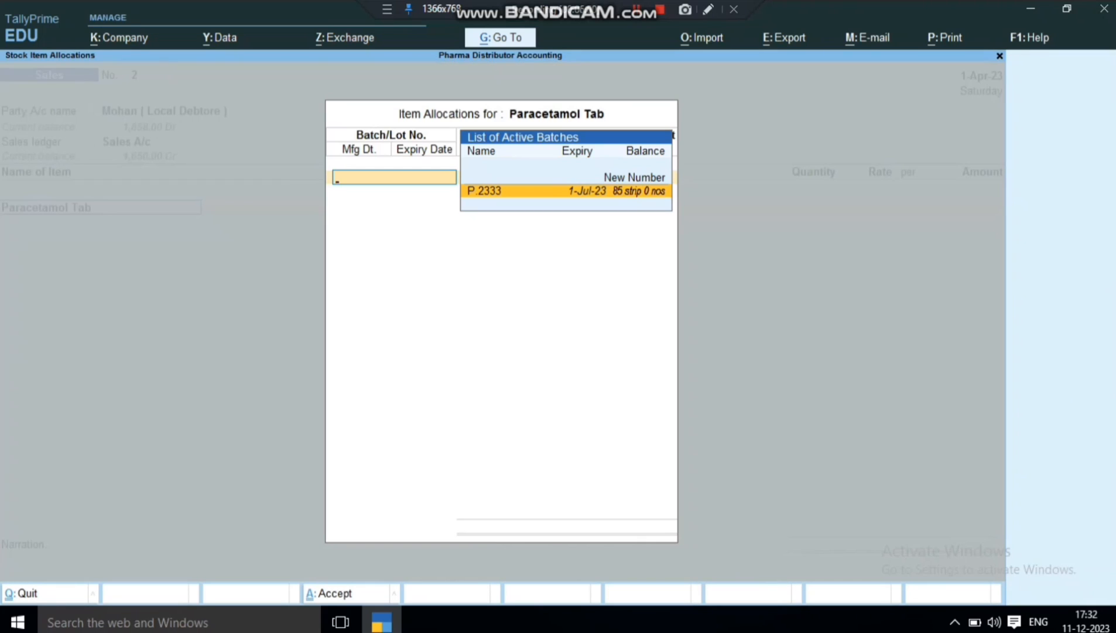
pyautogui.press('Return')
pyautogui.press('BackSpace')
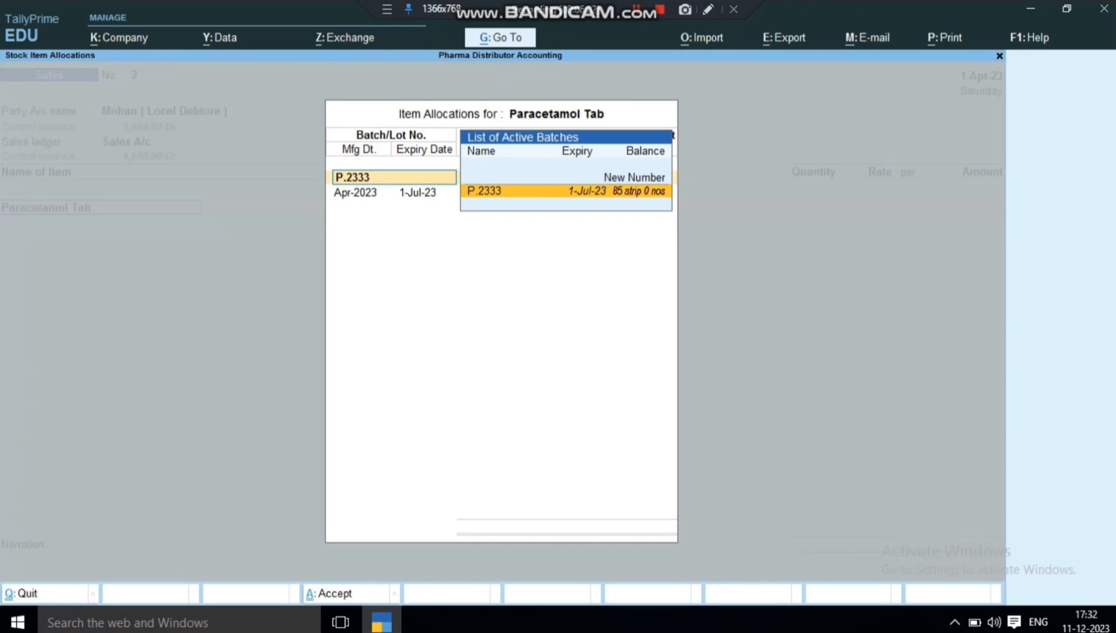
pyautogui.press('Escape')
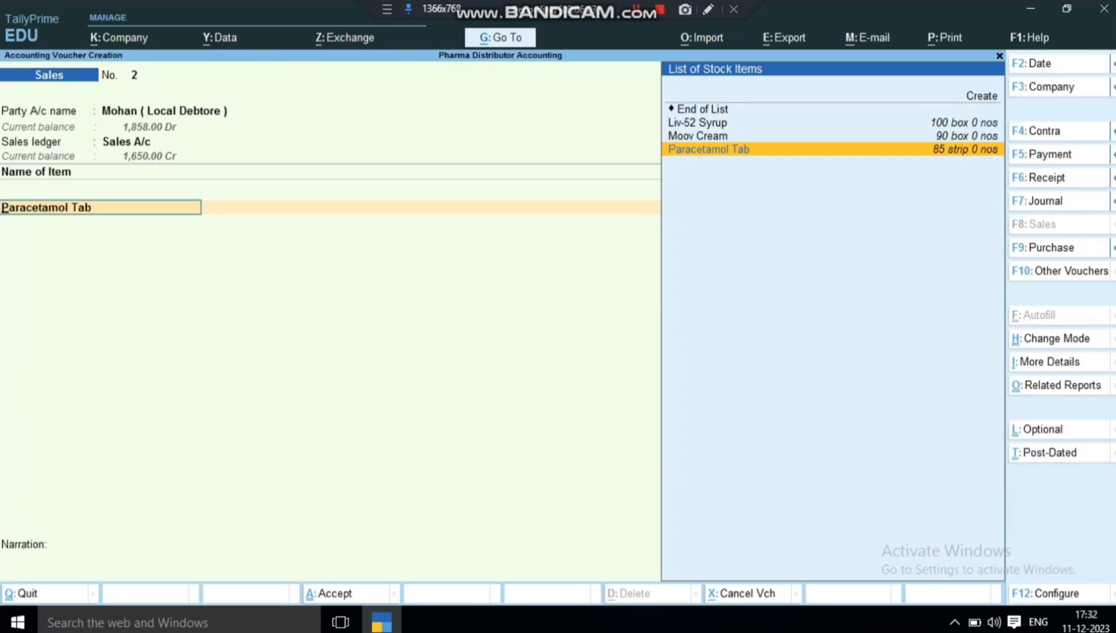
# Set the voucher date to 1-Sep-23 again and recheck the active batches of Paracetamol Tab.
pyautogui.press('F2')
pyautogui.write('1 ae')
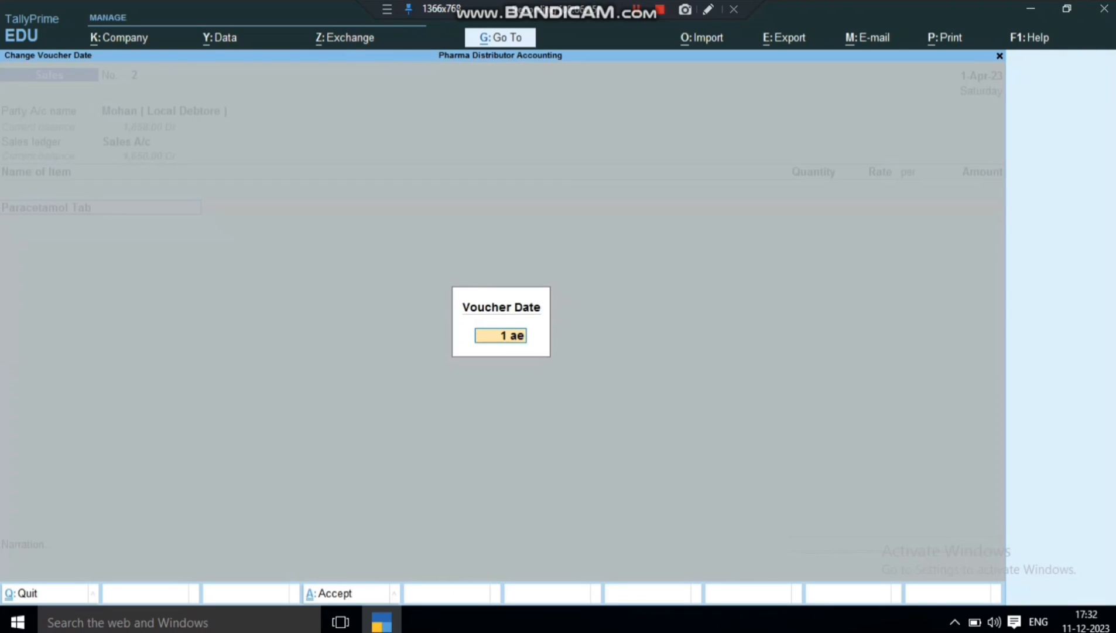
pyautogui.press('BackSpace')
pyautogui.press('BackSpace')
pyautogui.write('sep')
pyautogui.press('Return')
pyautogui.press('Return')
pyautogui.press('Escape')
pyautogui.press('Escape')
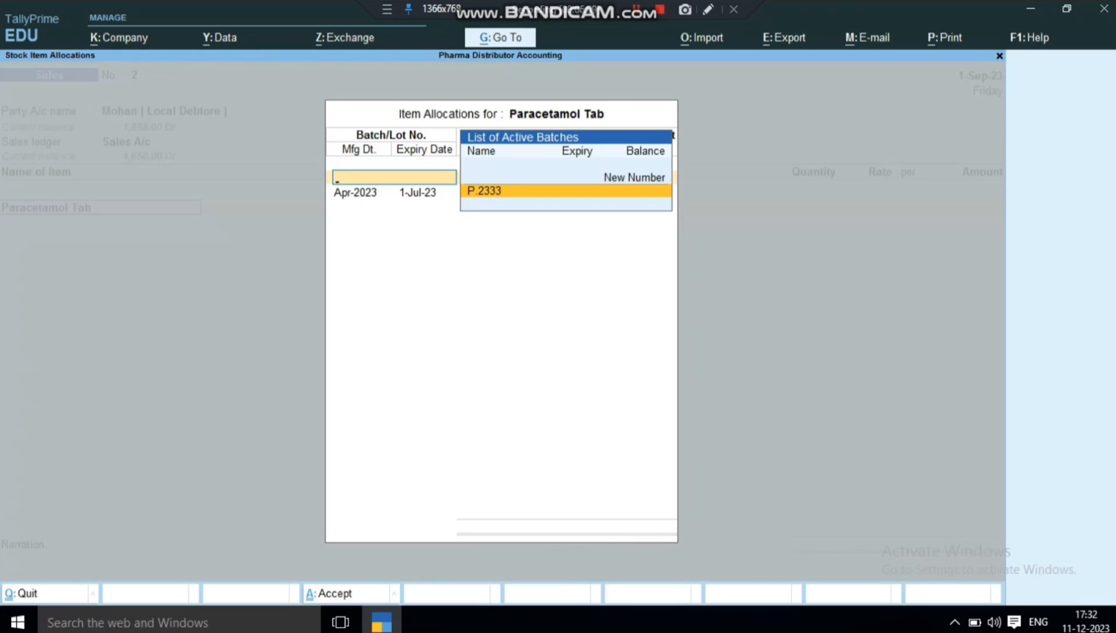
# Discard the unsaved sales voucher and return to the Gateway of Tally.
pyautogui.press('Return')
pyautogui.press('Escape')
pyautogui.press('Escape')
pyautogui.press('Return')
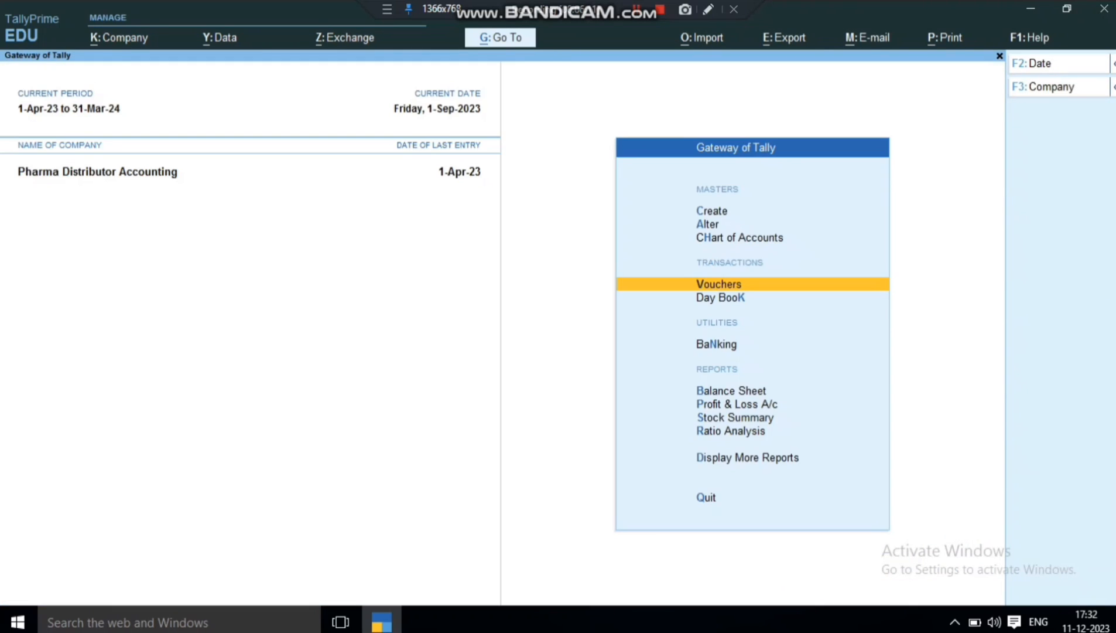
# Start a sales voucher for the local debtor, accept the dispatch and party details, and use Sales A/c as the sales ledger.
pyautogui.press('Return')
pyautogui.press('Return')
pyautogui.press('Down')
pyautogui.press('Down')
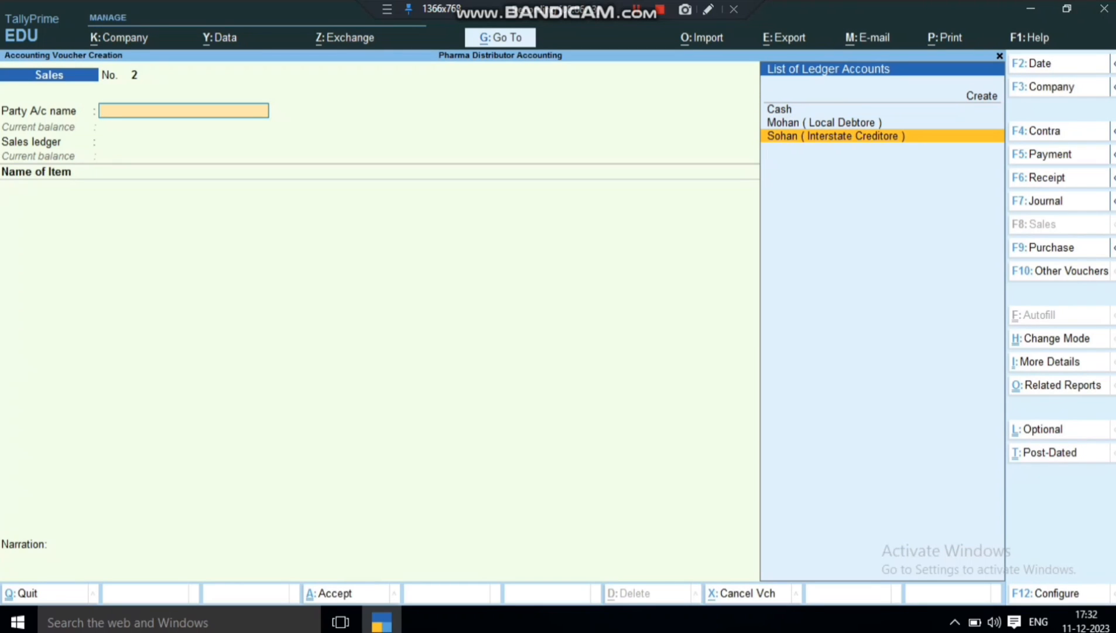
pyautogui.press('Up')
pyautogui.press('Return')
pyautogui.hotkey('ctrl', 'a')
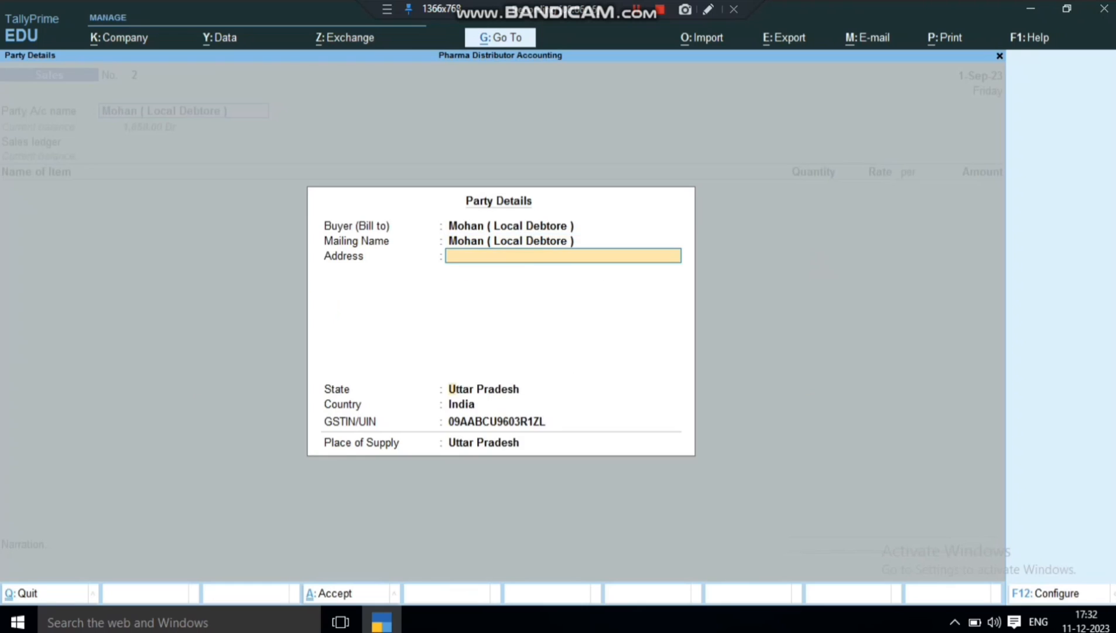
pyautogui.press('Return')
pyautogui.press('Return')
pyautogui.press('Return')
# Check the active batches of Moov Cream for the 1-Sep-23 sale and leave the item allocation.
pyautogui.press('Down')
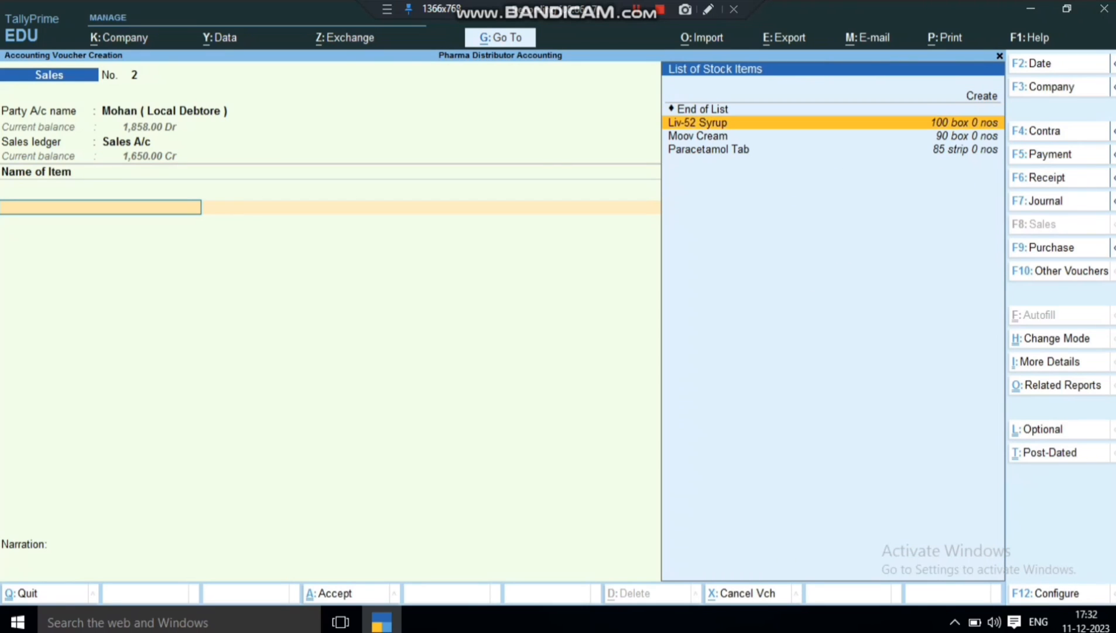
pyautogui.press('Down')
pyautogui.press('Return')
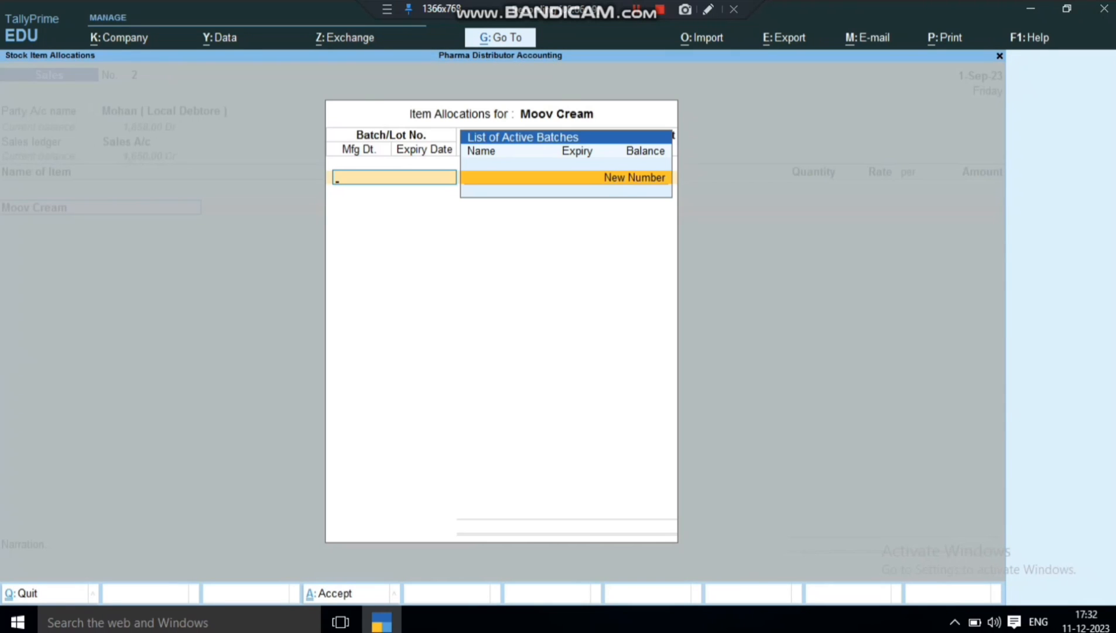
pyautogui.press('Escape')
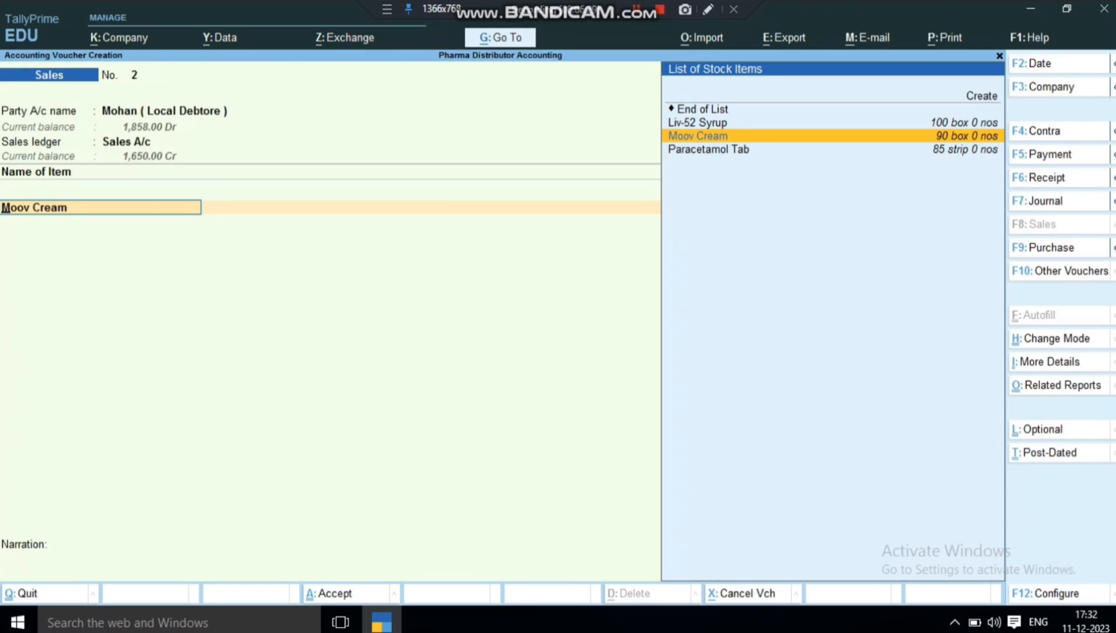
# Set Use Expired Batches for Stock items to Yes in the voucher configuration and accept it.
pyautogui.press('F12')
pyautogui.press('Down')
pyautogui.press('Down')
pyautogui.press('Down')
pyautogui.press('Down')
pyautogui.press('Down')
pyautogui.press('Down')
pyautogui.press('Down')
pyautogui.press('Down')
pyautogui.press('Down')
pyautogui.press('Down')
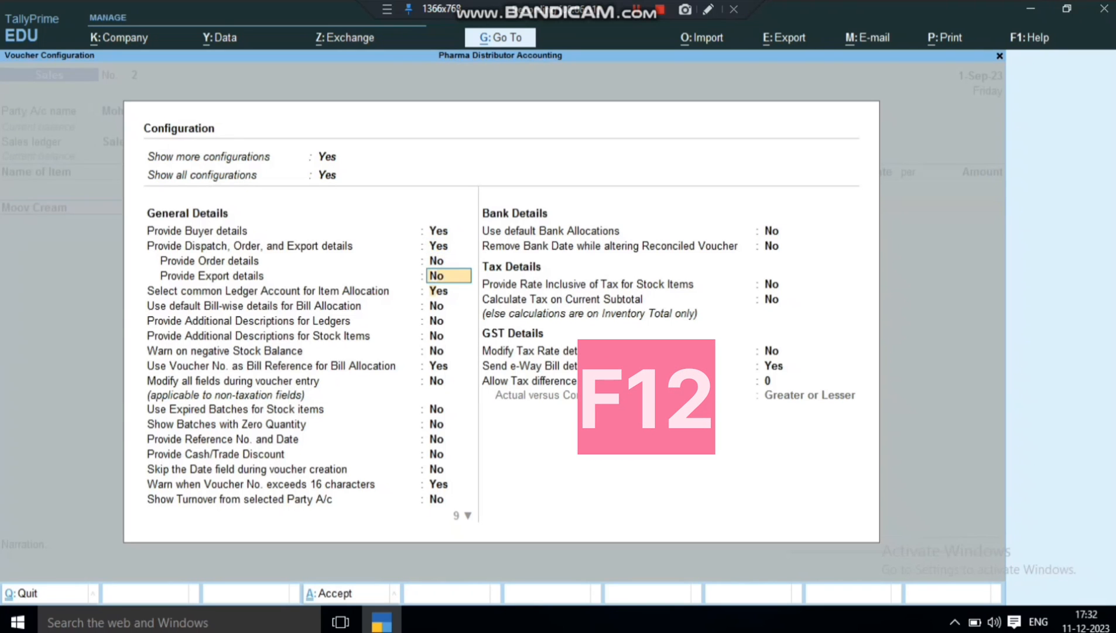
pyautogui.press('Down')
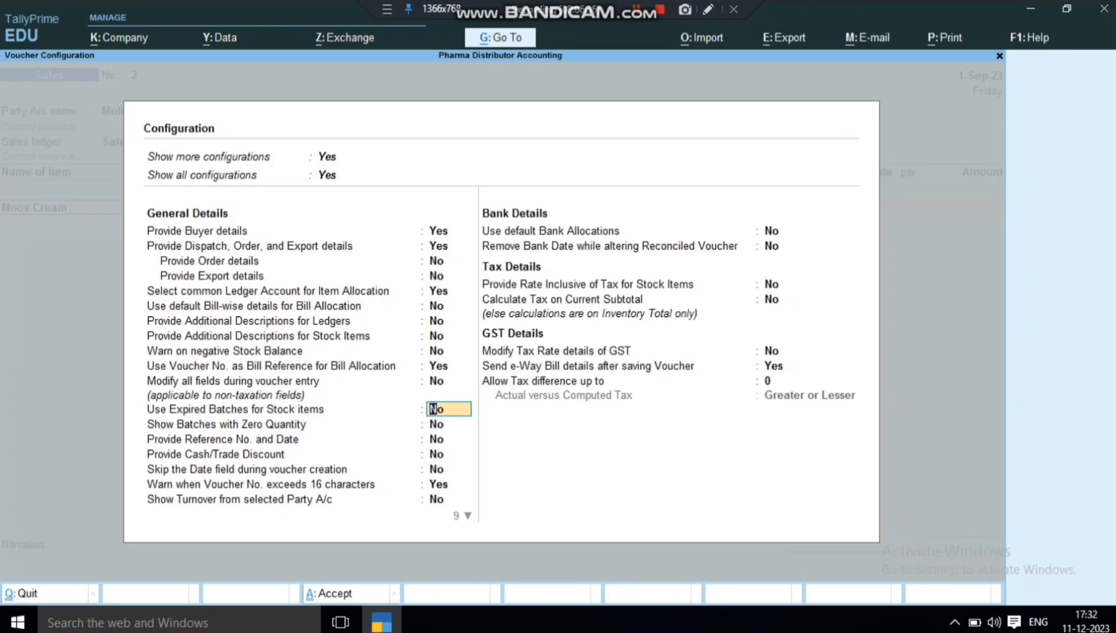
pyautogui.write('y')
pyautogui.press('Return')
pyautogui.hotkey('ctrl', 'a')
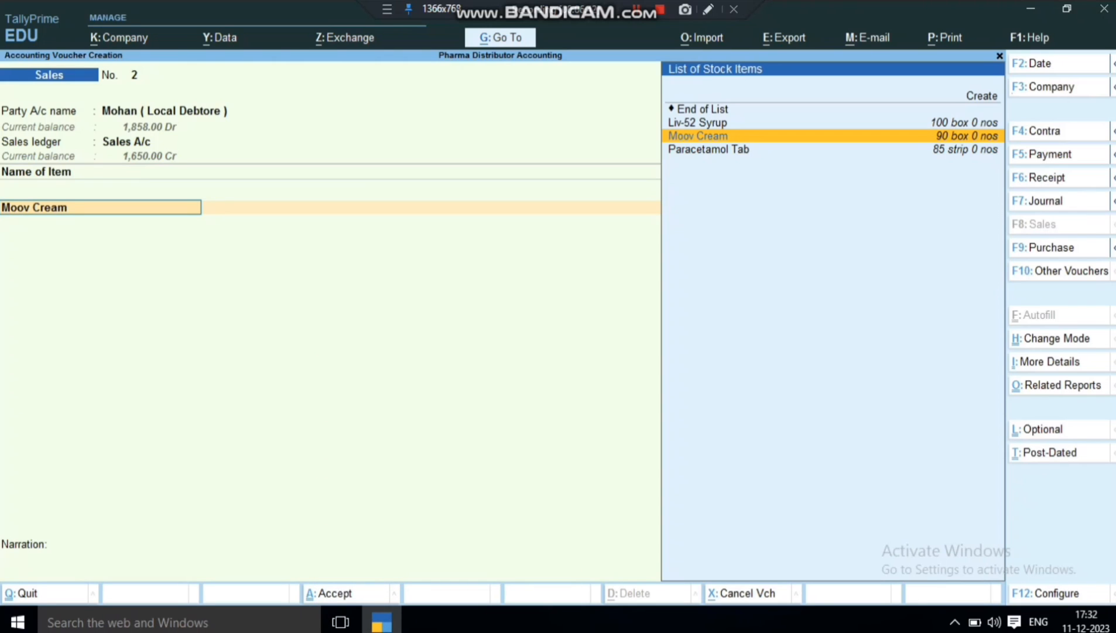
# Allocate 90 boxes of Moov Cream from expired batch Moov.222 at 150.00 per box in the sales voucher.
pyautogui.press('Return')
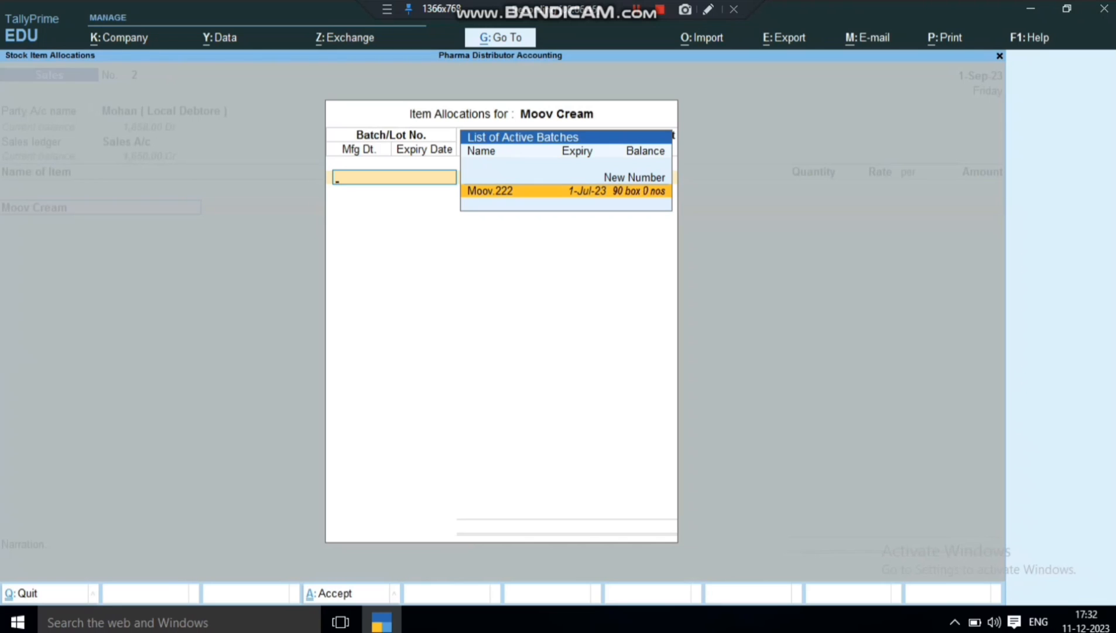
pyautogui.press('Return')
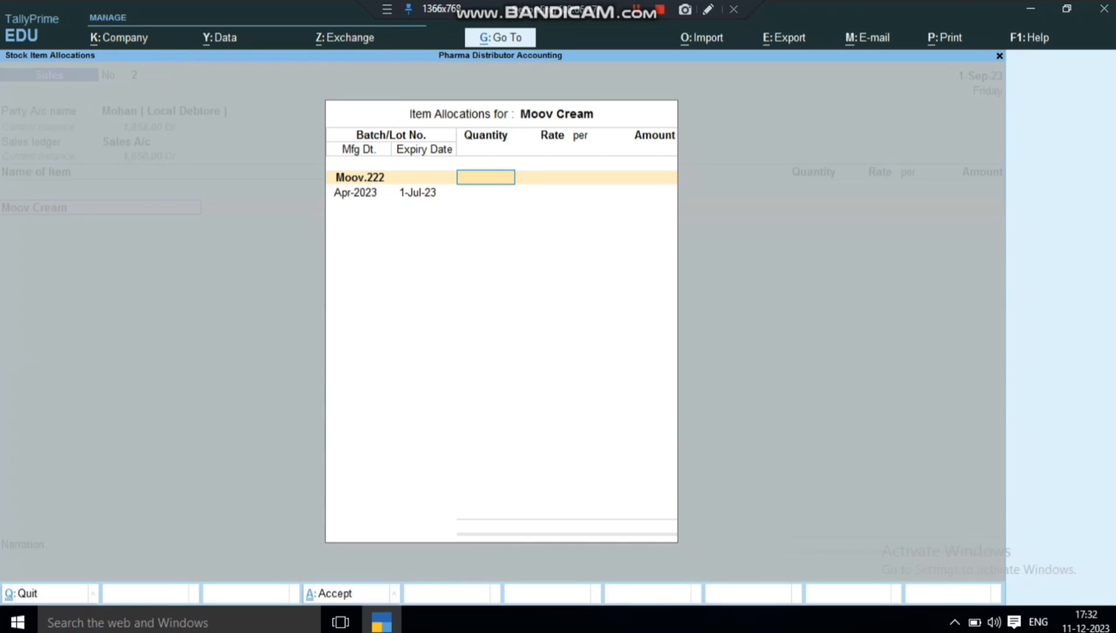
pyautogui.write('90')
pyautogui.press('Return')
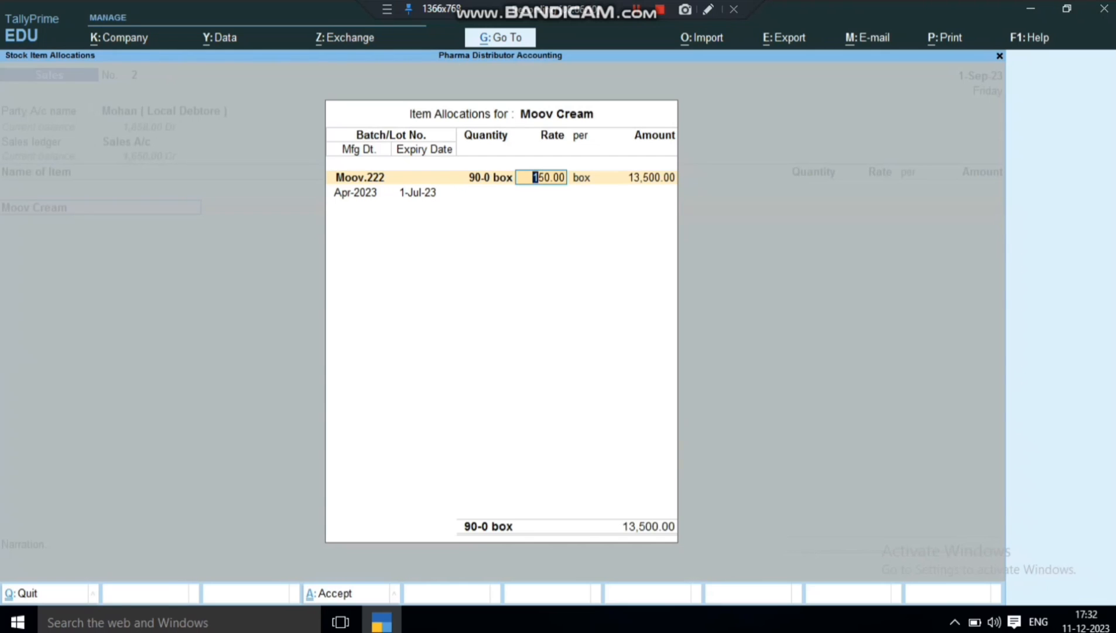
pyautogui.press('Return')
pyautogui.press('Return')
pyautogui.press('Return')
pyautogui.press('Return')
pyautogui.press('Return')
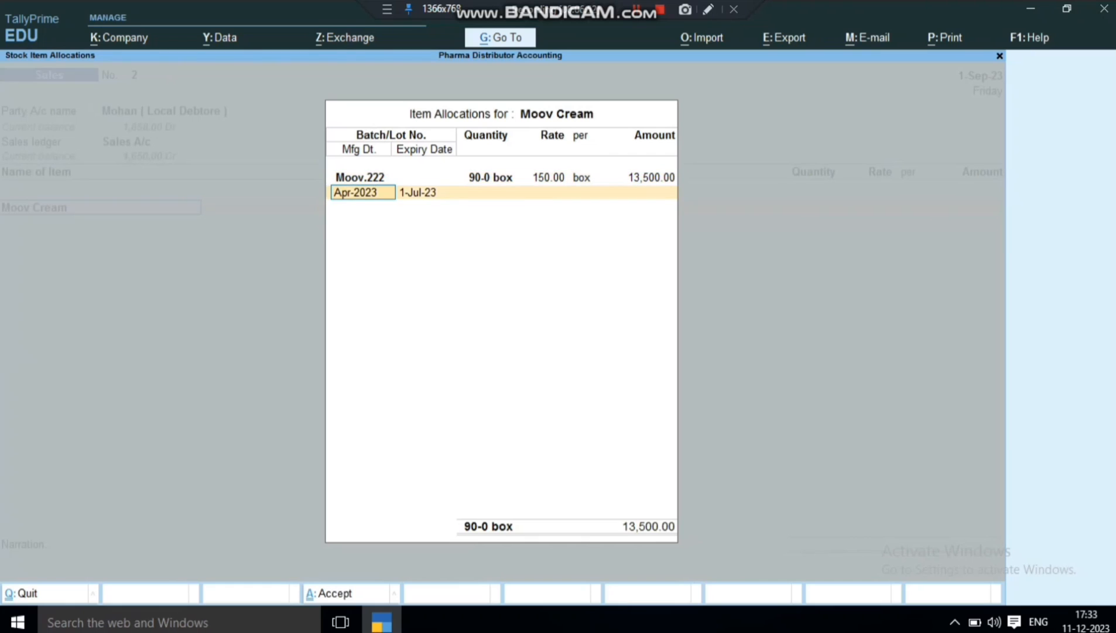
pyautogui.press('Return')
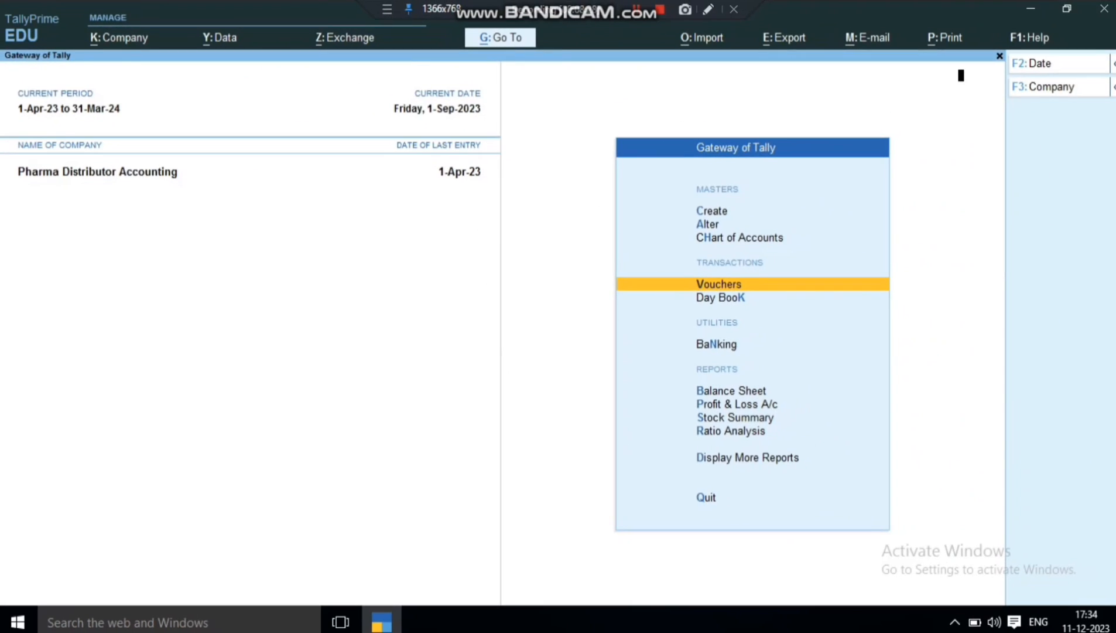
# Start a debit note voucher dated 1-Sep-23 with the interstate creditor as the party account.
pyautogui.press('Return')
pyautogui.hotkey('ctrl', 'F9')
pyautogui.press('Return')
pyautogui.press('Down')
pyautogui.press('Down')
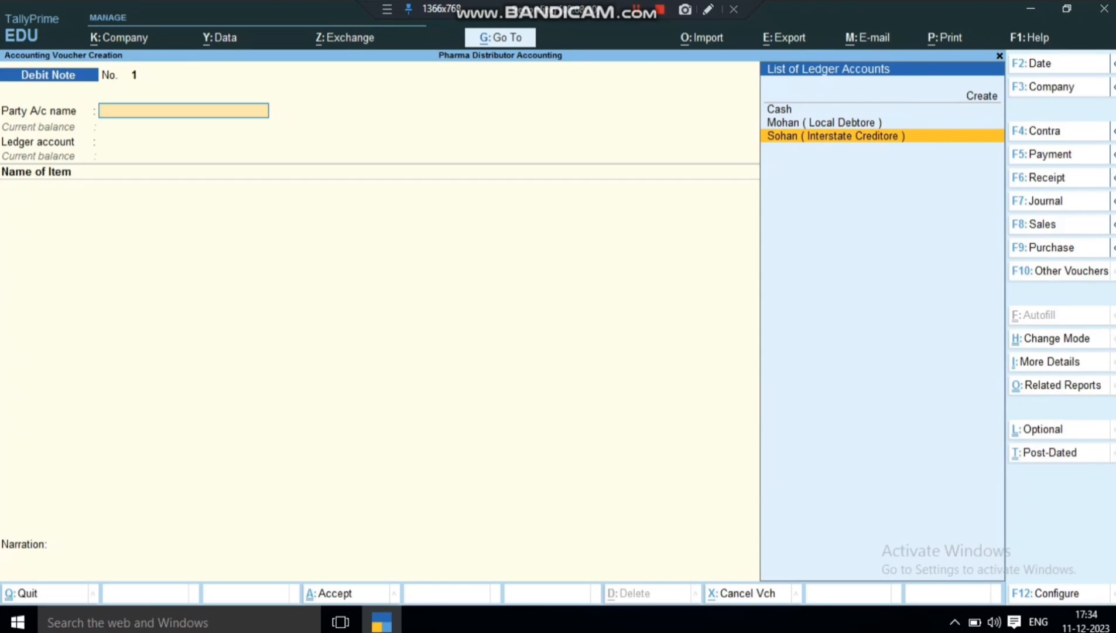
pyautogui.press('Return')
# Accept the debit note's dispatch and party details and choose Purchase Return as the ledger account.
pyautogui.press('Return')
pyautogui.press('Return')
pyautogui.press('Return')
pyautogui.press('Return')
pyautogui.press('Return')
pyautogui.press('Return')
pyautogui.press('Return')
pyautogui.press('Return')
pyautogui.press('Return')
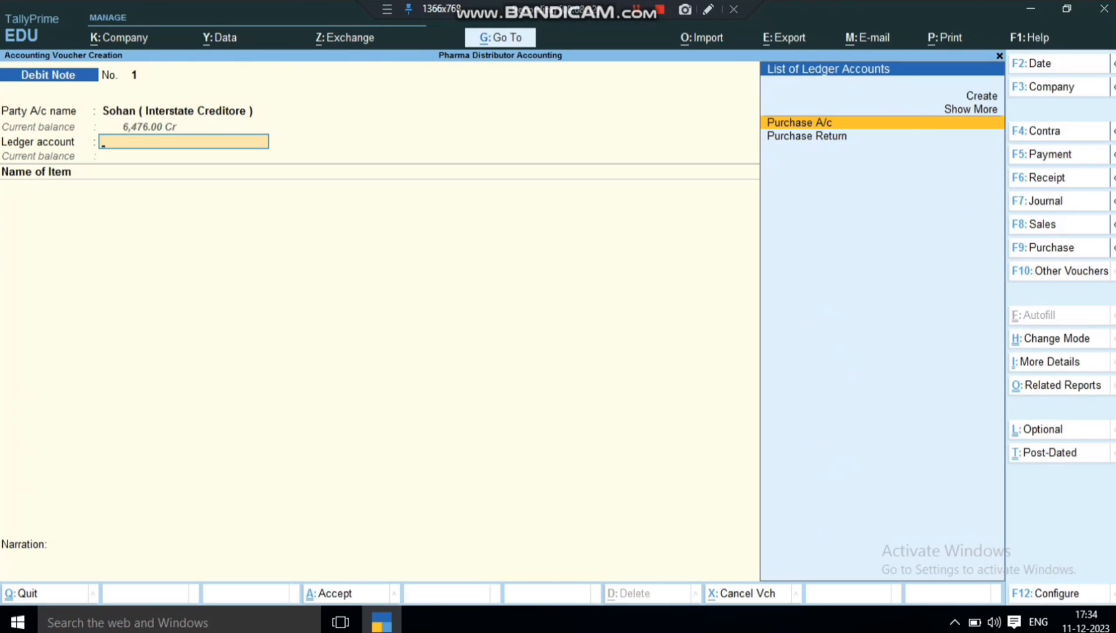
pyautogui.press('Down')
pyautogui.press('Return')
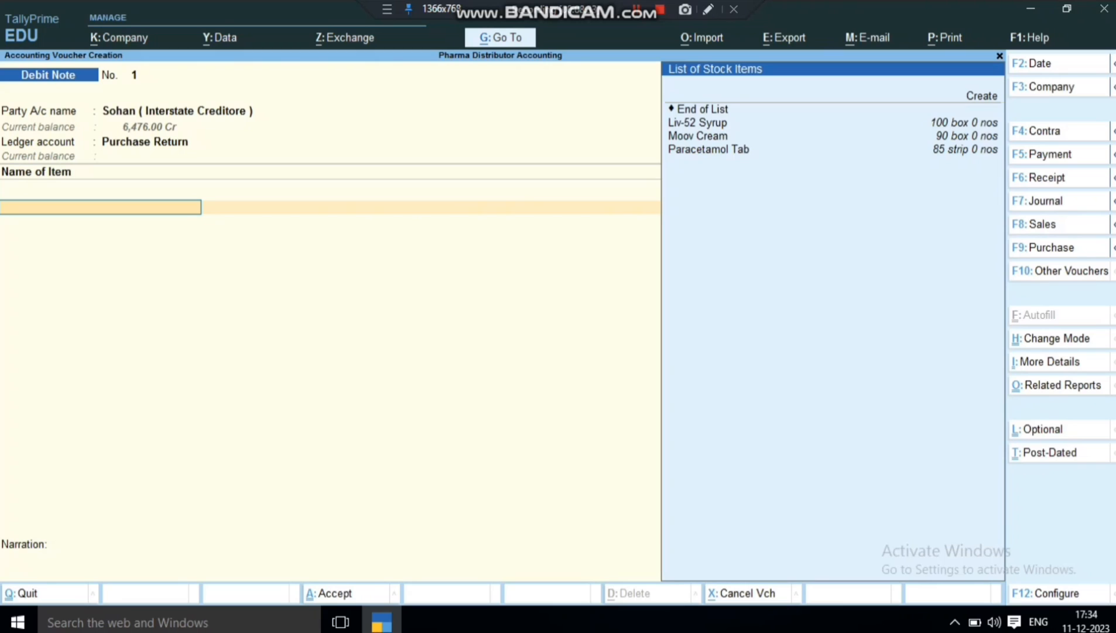
# Add Moov Cream to the debit note with 90 boxes from batch Moov.222 at 20.00 per box.
pyautogui.press('Down')
pyautogui.press('Down')
pyautogui.press('Return')
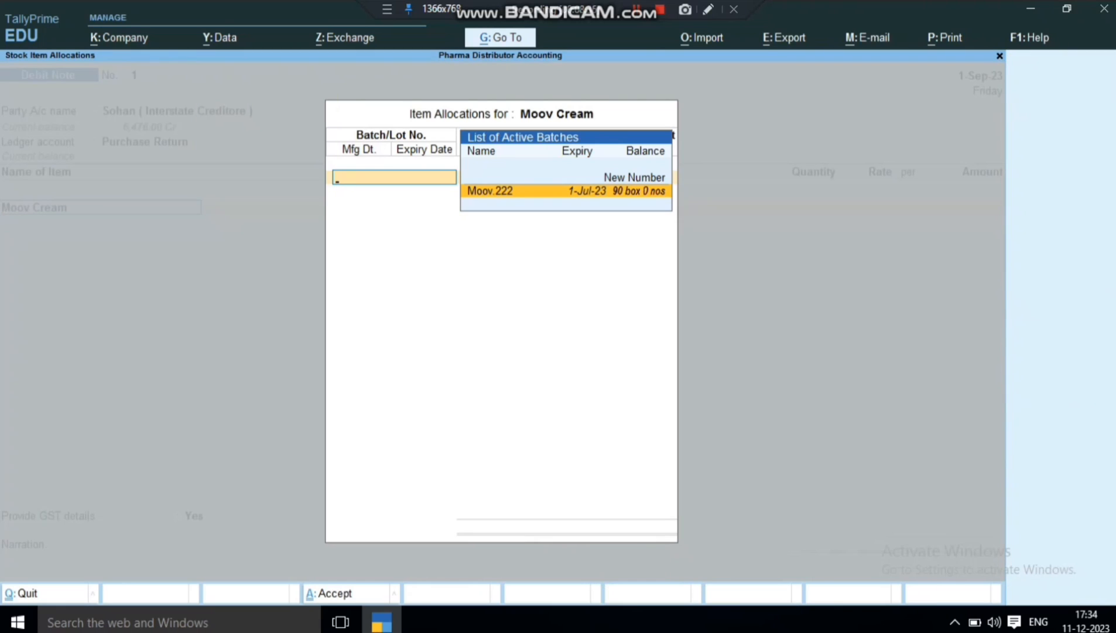
pyautogui.press('Return')
pyautogui.write('90')
pyautogui.press('Return')
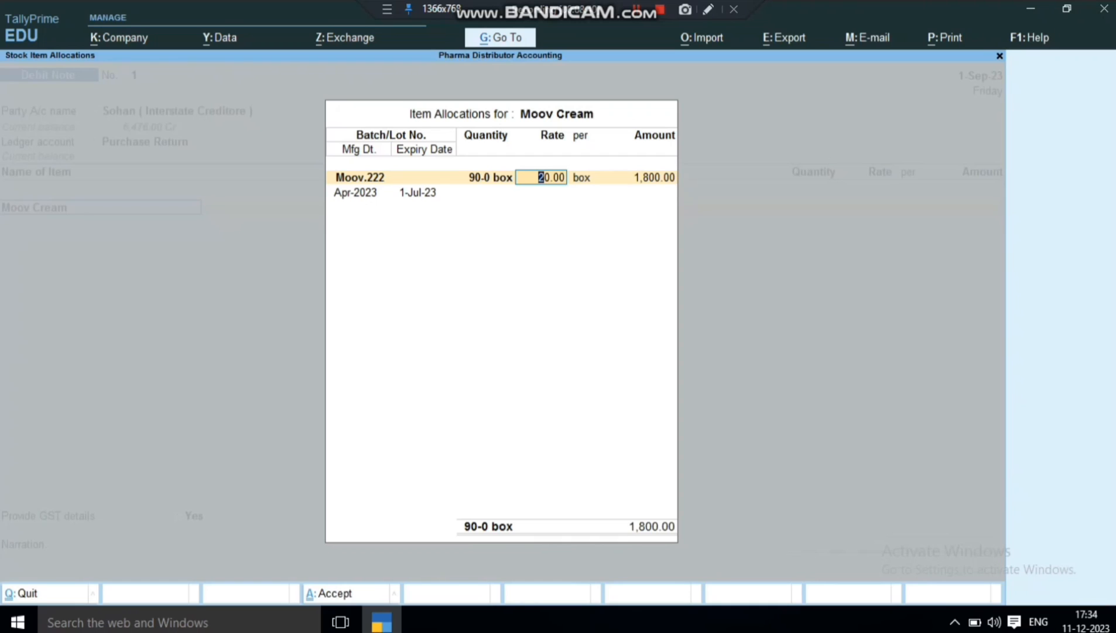
pyautogui.press('Return')
pyautogui.press('Return')
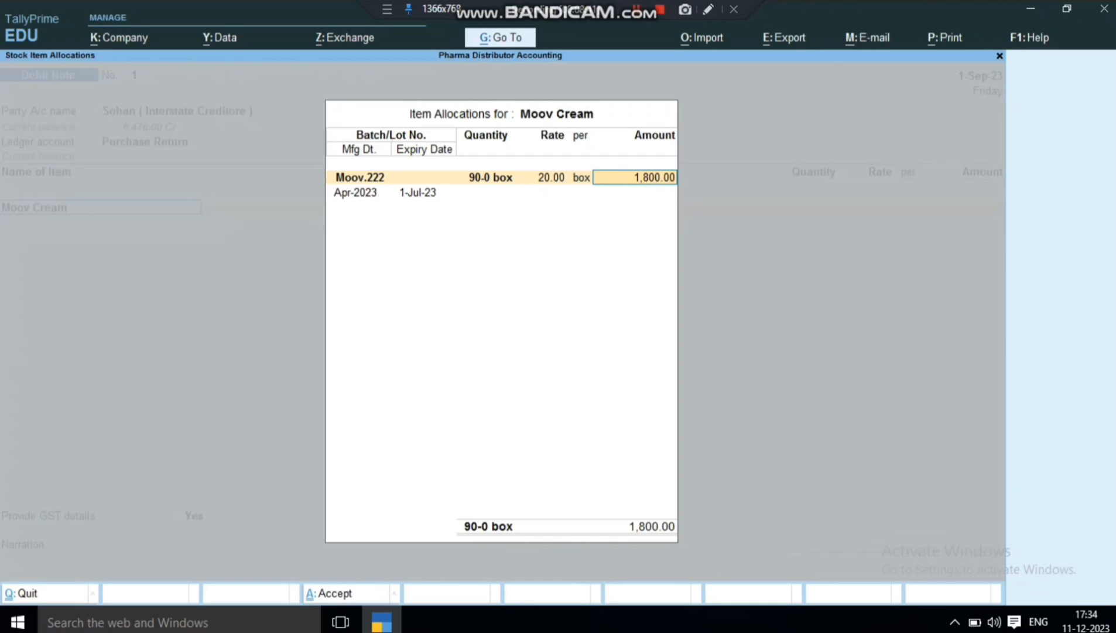
pyautogui.press('Return')
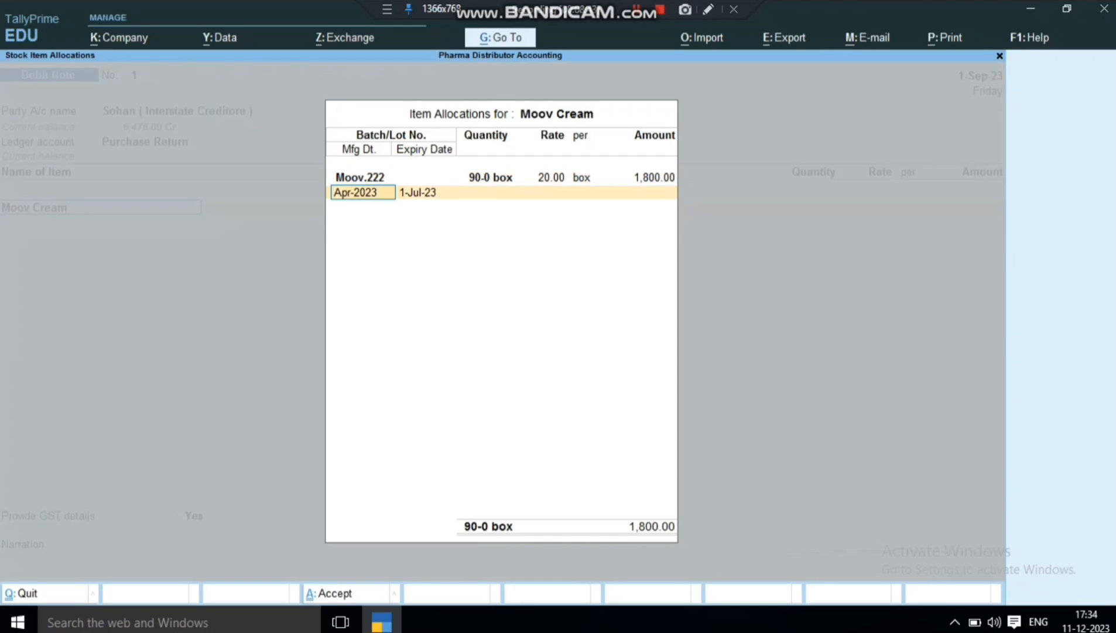
pyautogui.press('Return')
pyautogui.press('Return')
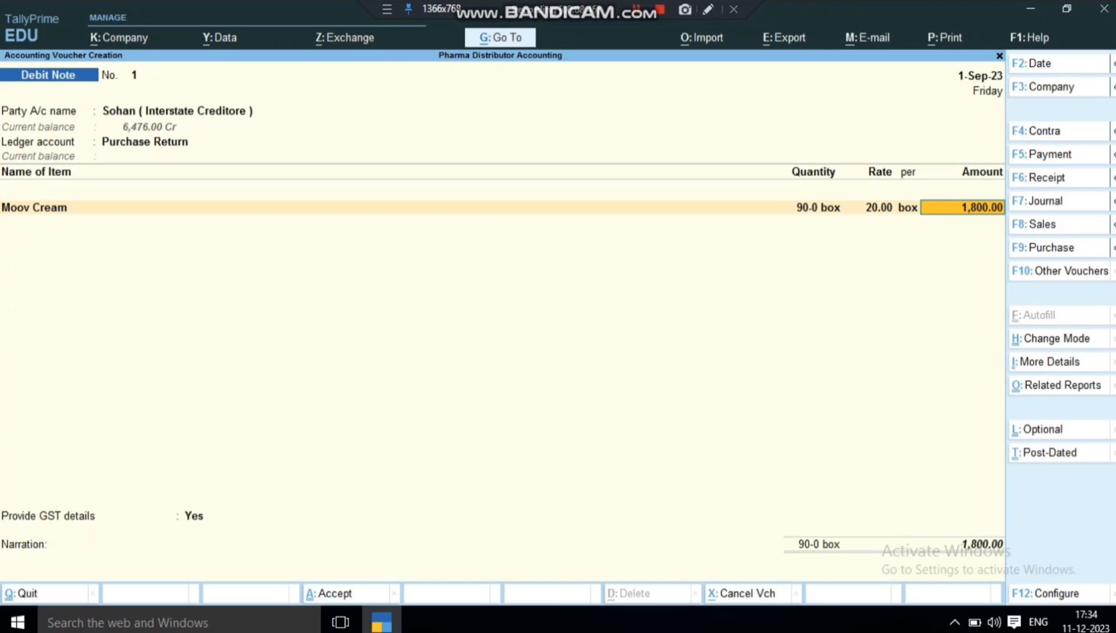
pyautogui.press('Return')
# Add Paracetamol Tab to the debit note with 85 strips from batch P.2333 at 2.00 per strip.
pyautogui.press('Down')
pyautogui.press('Down')
pyautogui.press('Down')
pyautogui.press('Down')
pyautogui.press('Down')
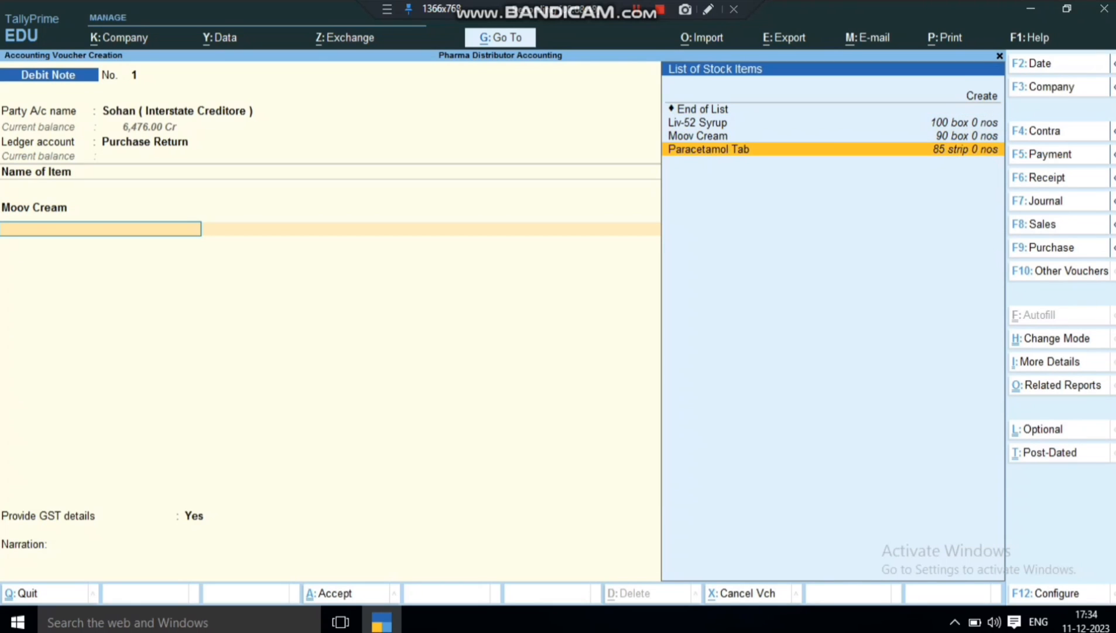
pyautogui.press('Return')
pyautogui.press('Return')
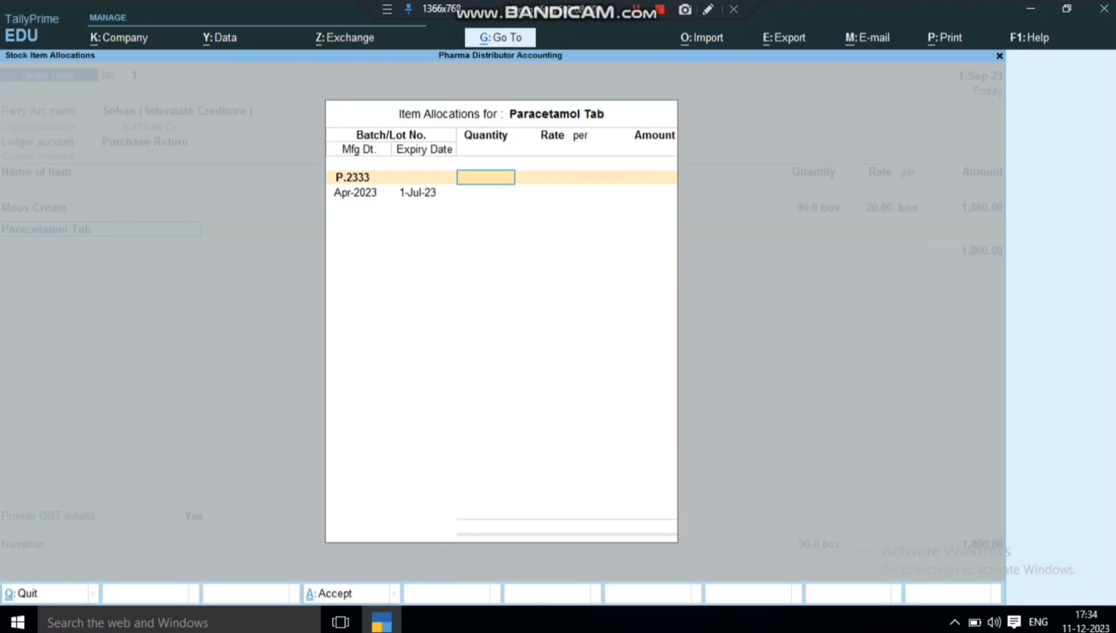
pyautogui.write('85')
pyautogui.press('Return')
pyautogui.write('2')
pyautogui.press('Return')
pyautogui.press('Return')
pyautogui.press('Return')
pyautogui.press('Return')
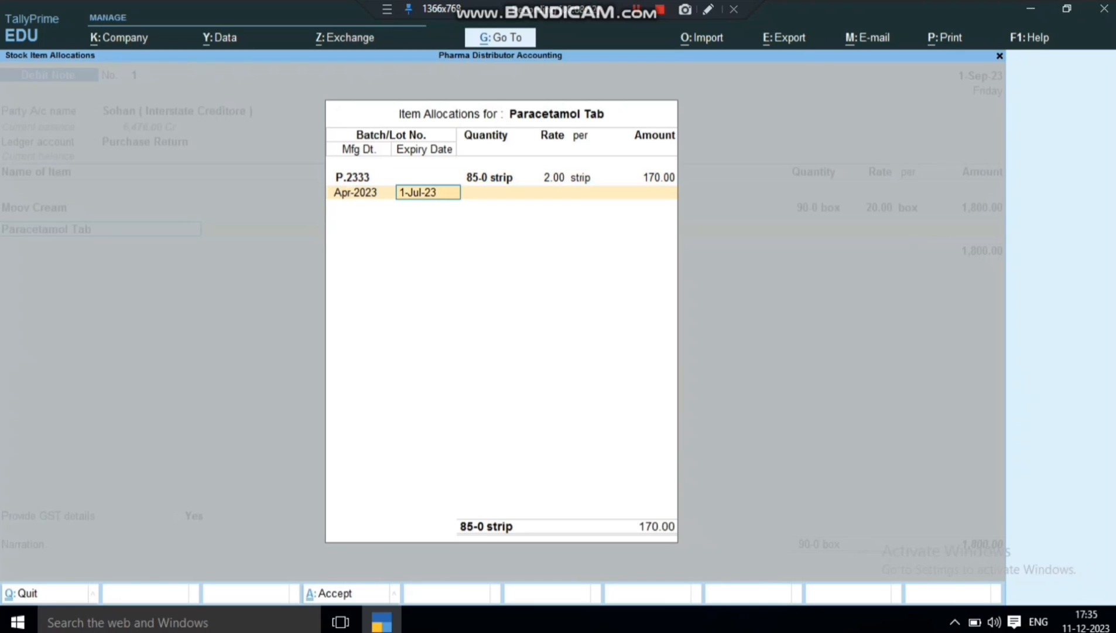
pyautogui.press('Return')
pyautogui.press('Return')
# End the item list and apply the I Gst ledger to the debit note, replacing the mistakenly chosen C Gst.
pyautogui.press('Return')
pyautogui.press('Down')
pyautogui.press('Down')
pyautogui.press('Down')
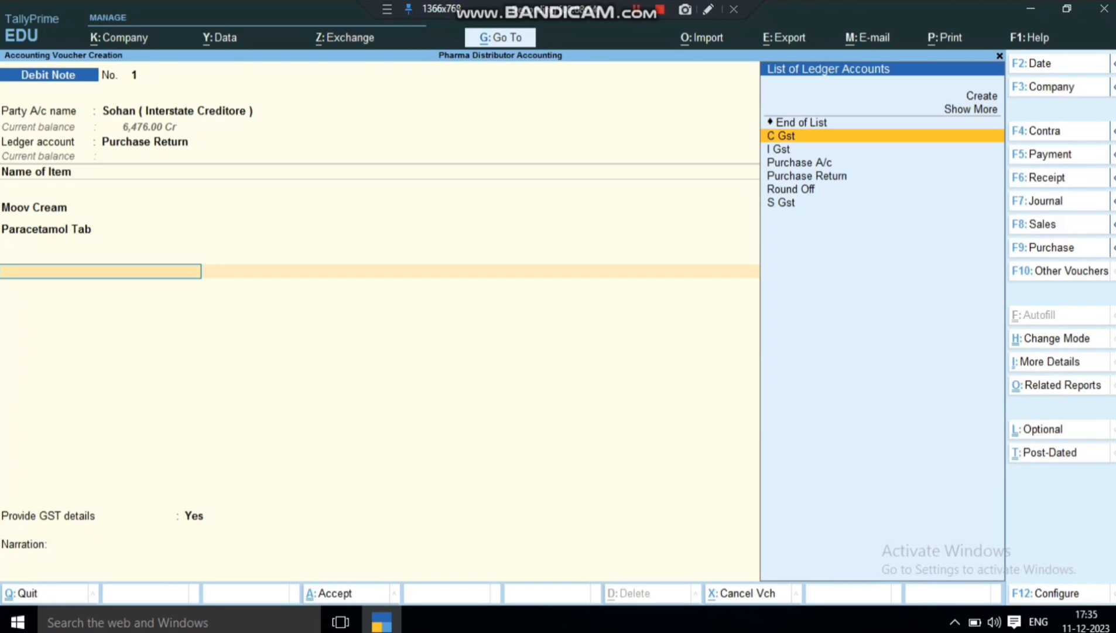
pyautogui.press('Return')
pyautogui.press('BackSpace')
pyautogui.press('Down')
pyautogui.press('Down')
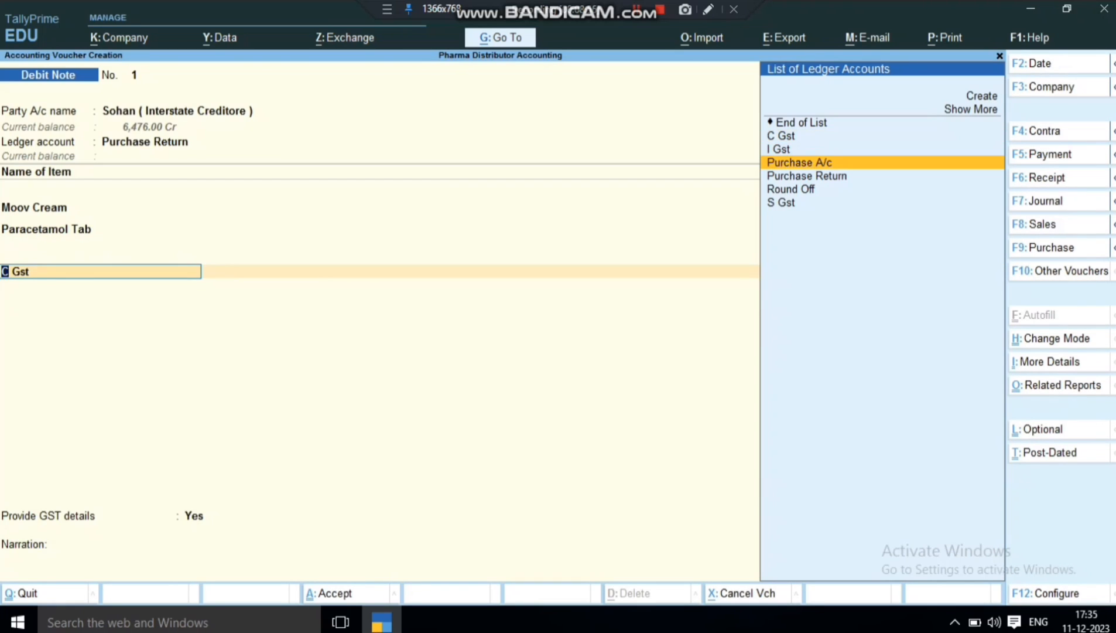
pyautogui.press('Up')
pyautogui.press('Return')
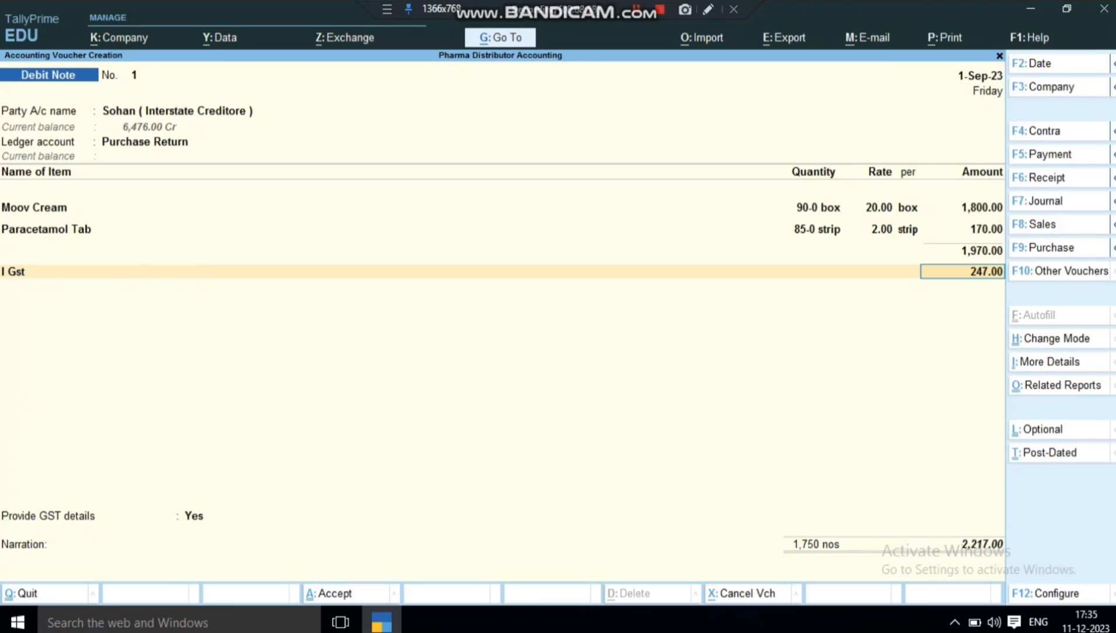
pyautogui.press('Return')
# Provide the GST details with 01-Sales Return as the reason for issuing the note and 1 as the supplier's note number.
pyautogui.press('Return')
pyautogui.press('Return')
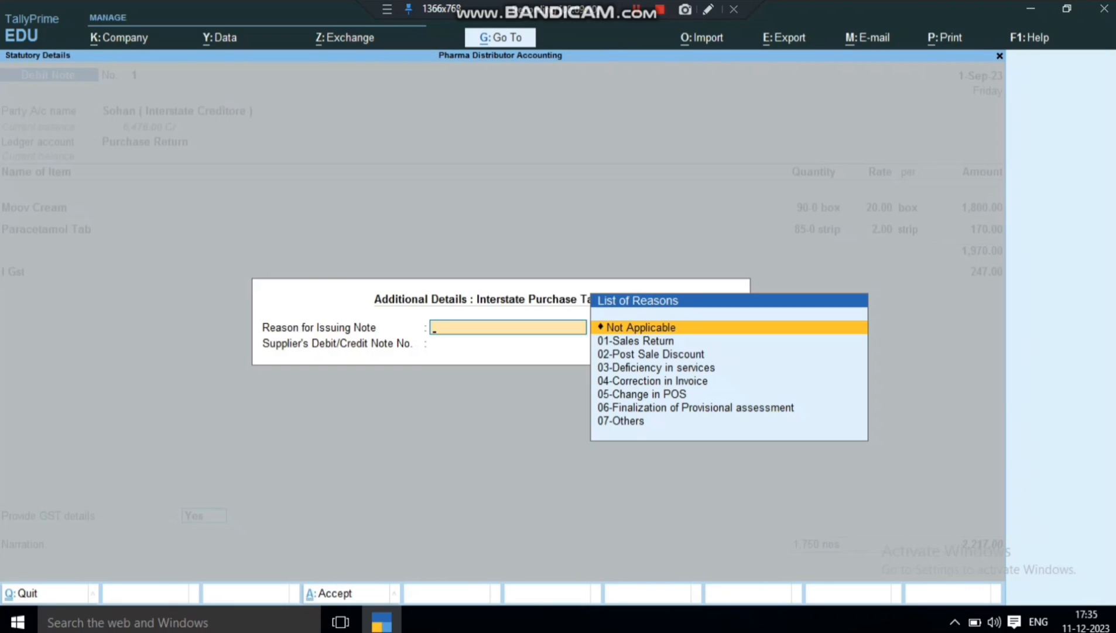
pyautogui.press('Escape')
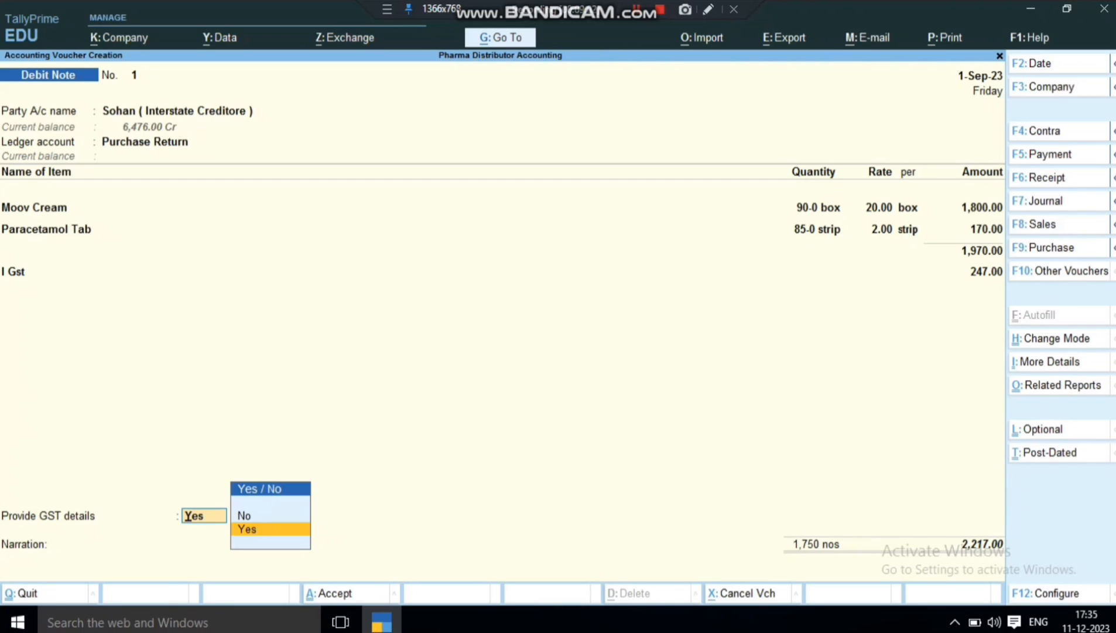
pyautogui.press('Return')
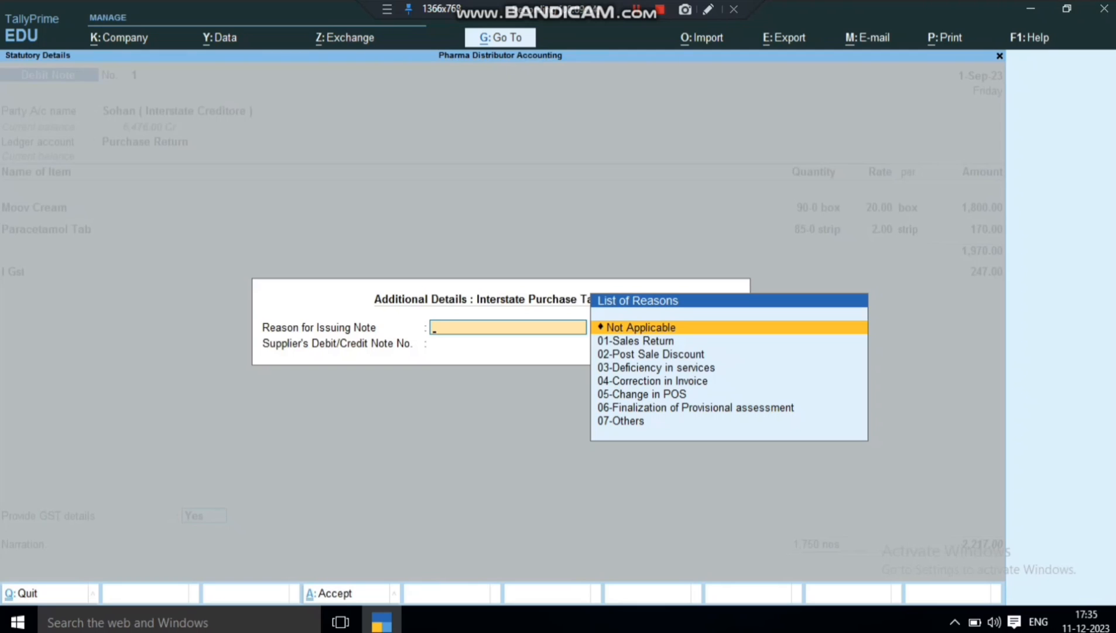
pyautogui.press('Down')
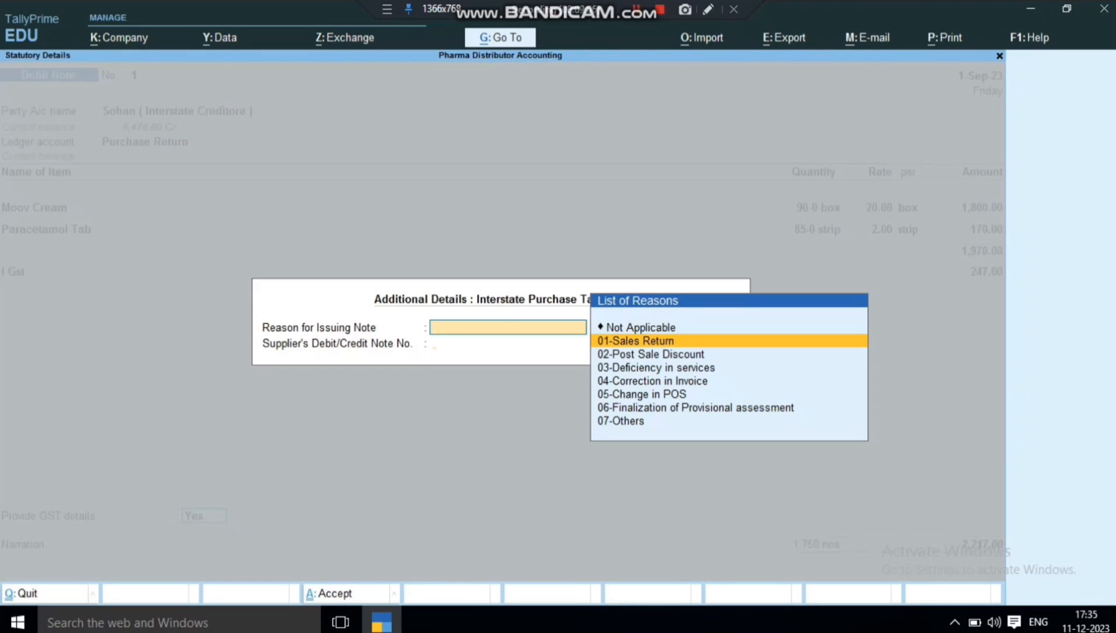
pyautogui.press('Return')
pyautogui.press('Return')
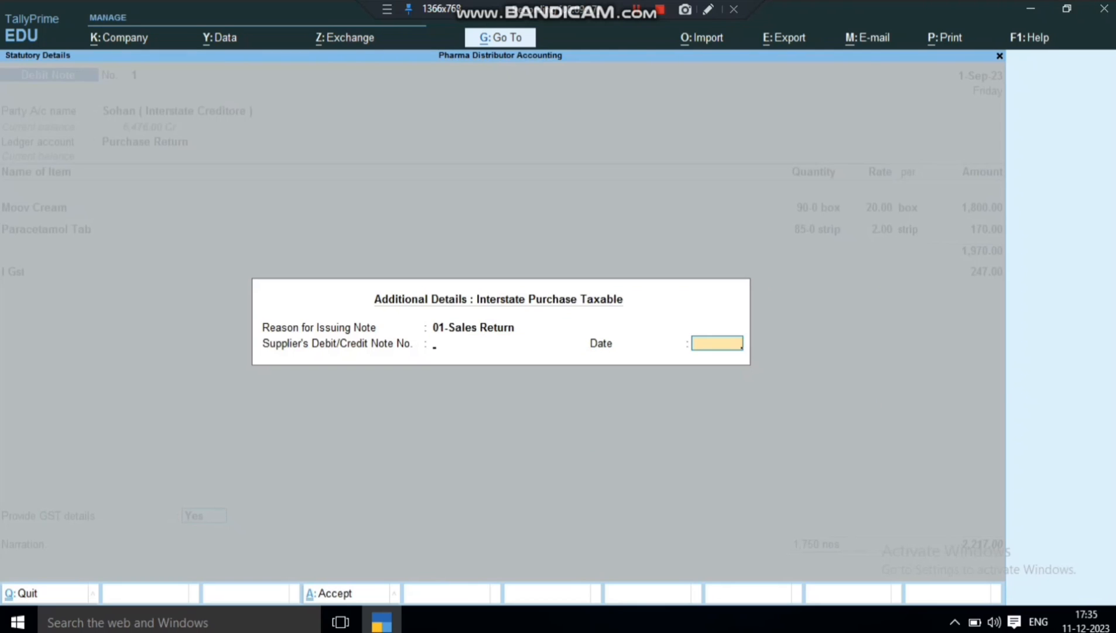
pyautogui.press('BackSpace')
pyautogui.write('1')
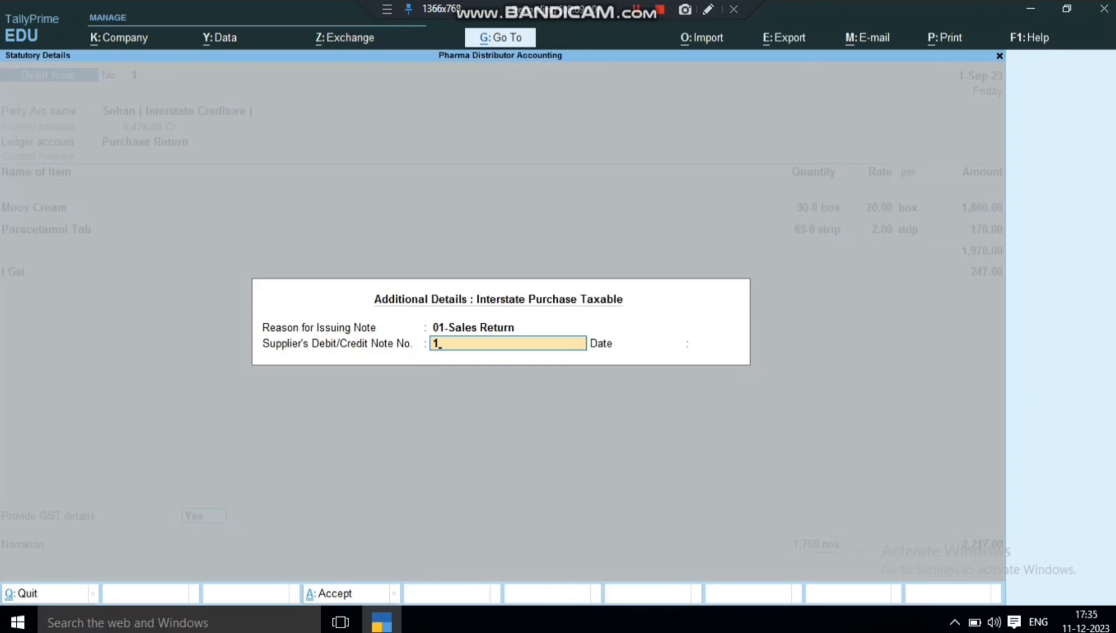
pyautogui.press('Return')
pyautogui.press('Return')
# Complete the remaining fields, save the debit note, and return to the Gateway of Tally.
pyautogui.press('Return')
pyautogui.press('Return')
pyautogui.press('Return')
pyautogui.press('Return')
pyautogui.press('Return')
pyautogui.press('Return')
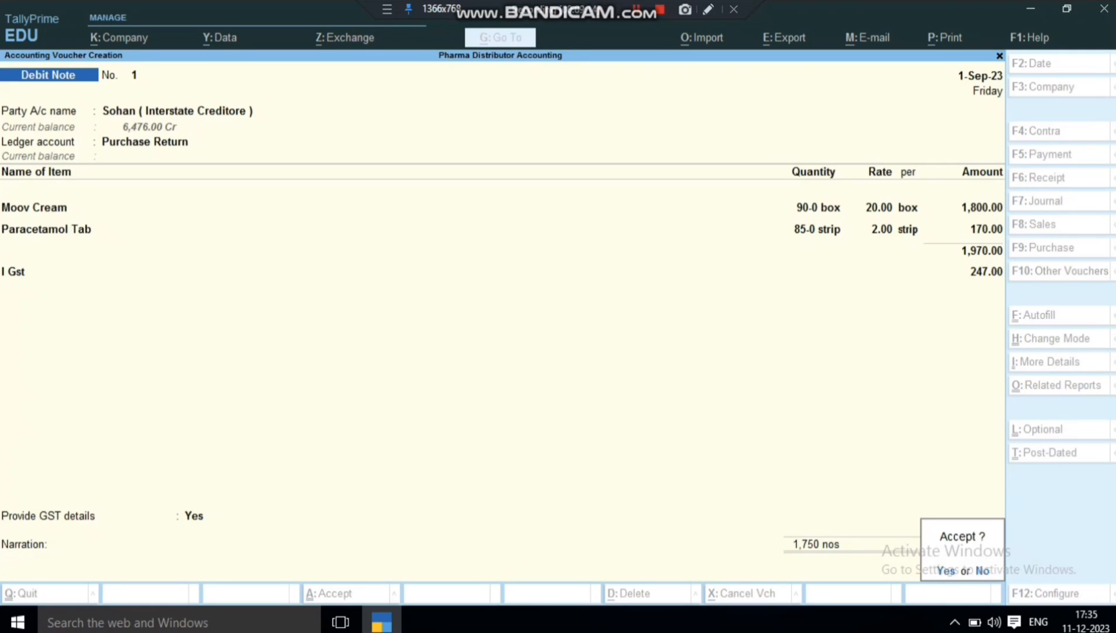
pyautogui.press('Return')
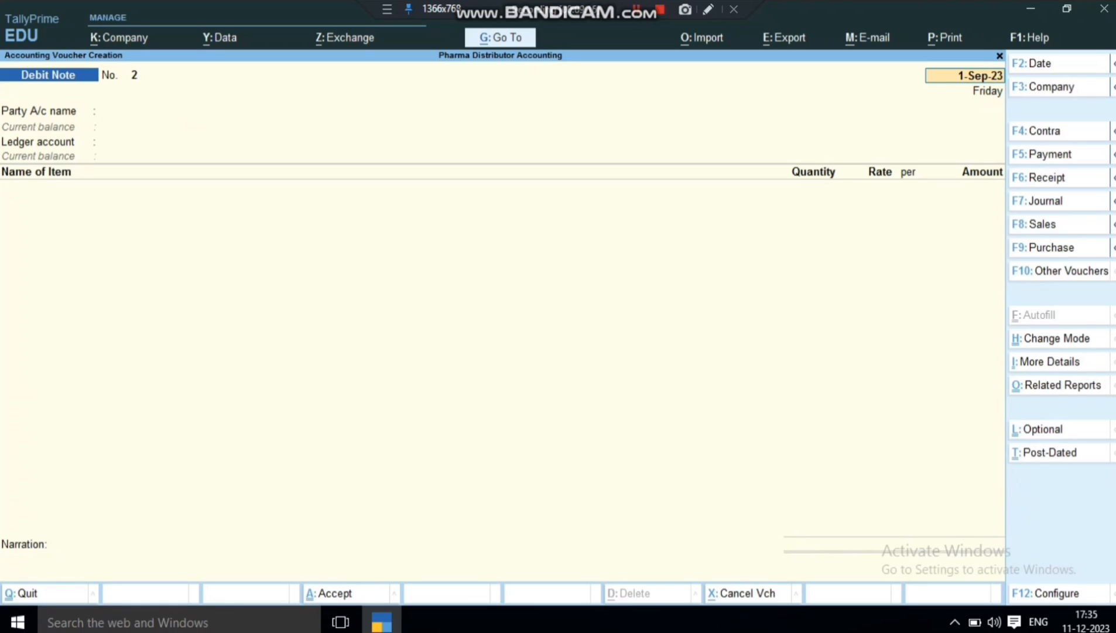
pyautogui.press('Escape')
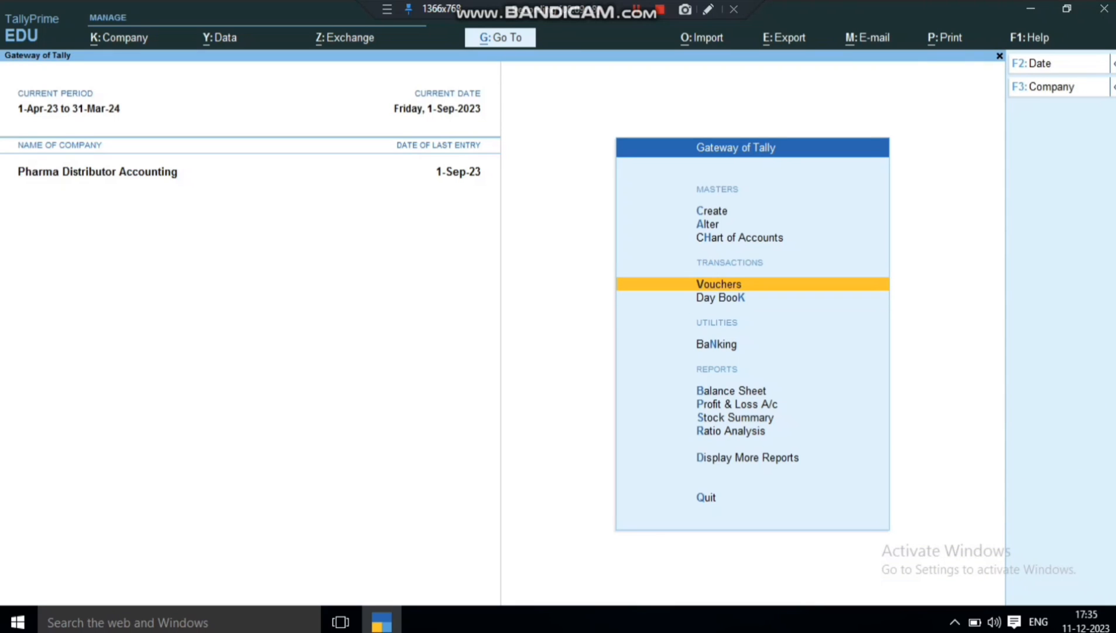
# Review the Stock Summary after the purchase return and go back to the Gateway of Tally without quitting.
pyautogui.press('Down')
pyautogui.press('Down')
pyautogui.press('Down')
pyautogui.press('Down')
pyautogui.press('Down')
pyautogui.press('Return')
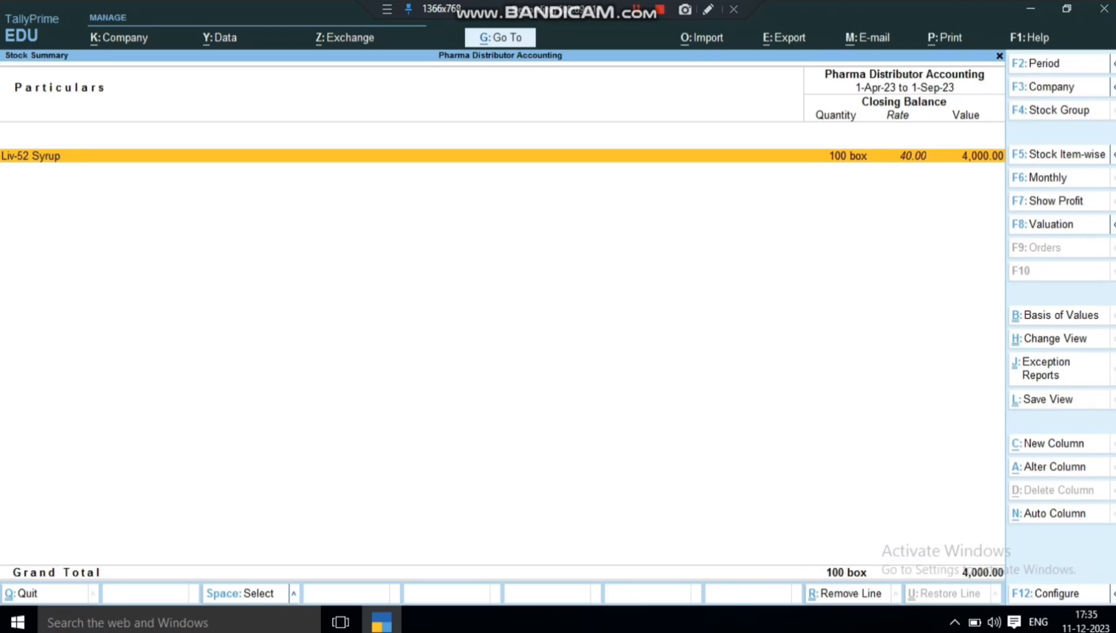
pyautogui.press('Escape')
pyautogui.press('Escape')
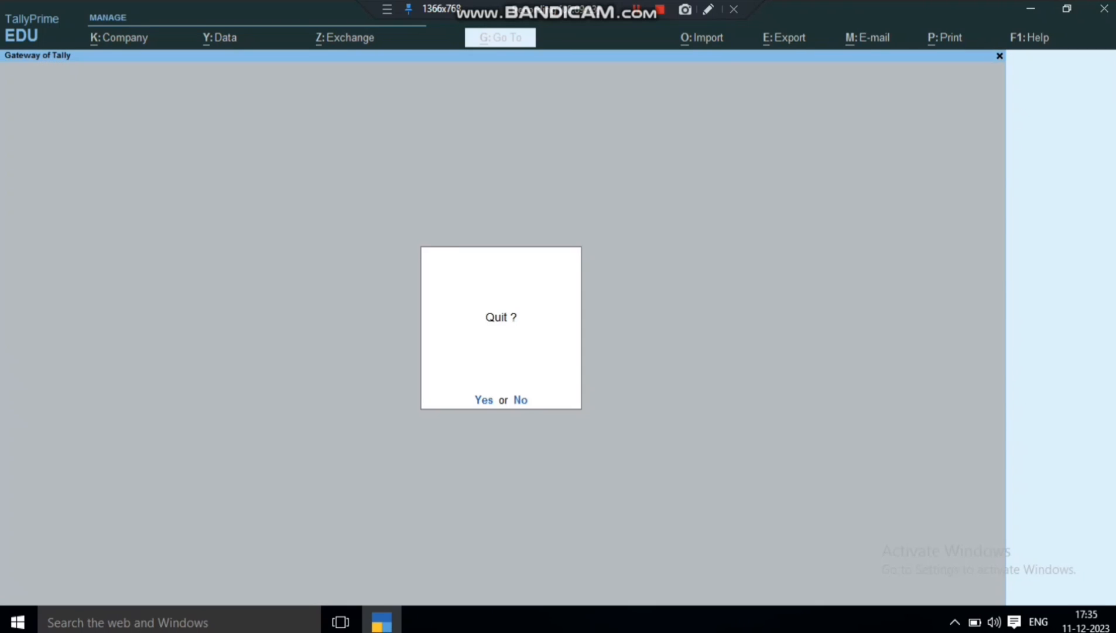
pyautogui.press('n')
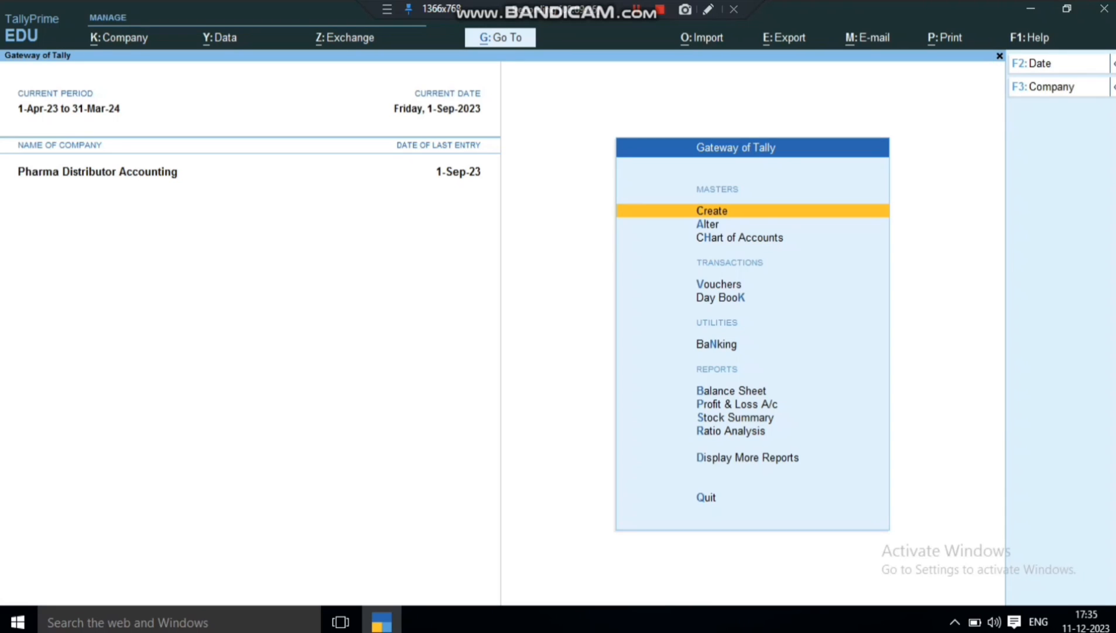